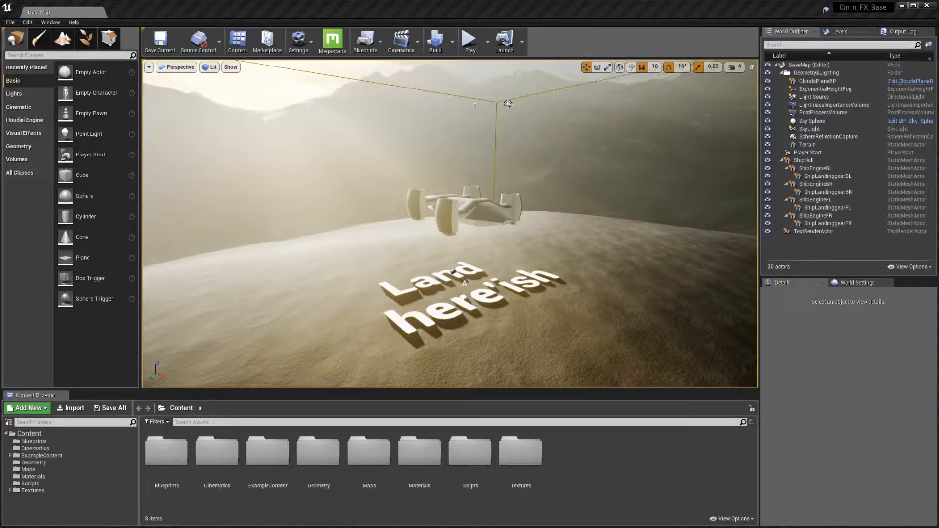
Step: Add a new level sequence named S_Landing, saved in the Cinematics folder
{"action": "left_click", "coordinate": [401, 39]}
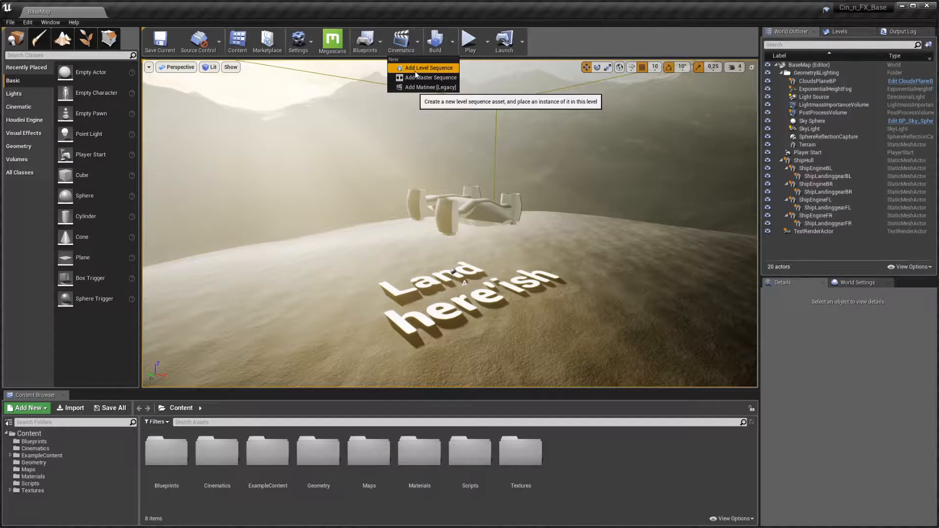
{"action": "left_click", "coordinate": [442, 68]}
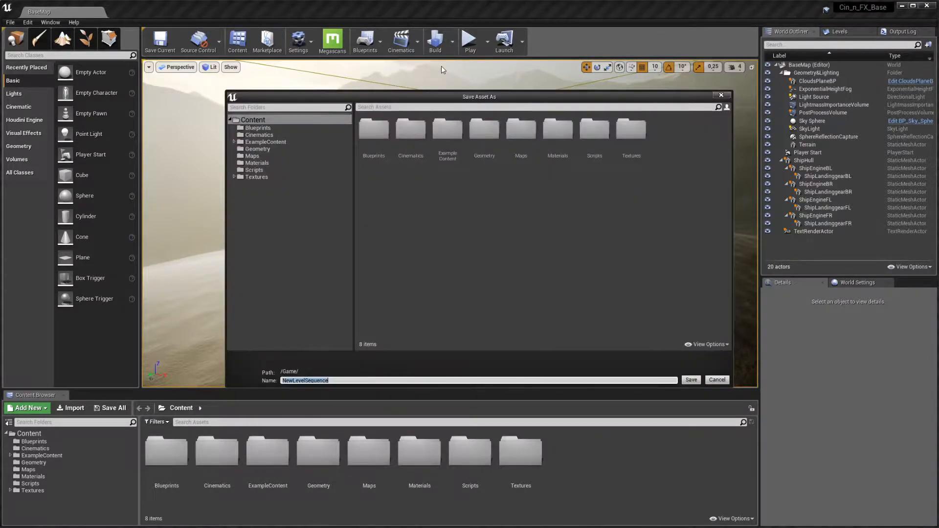
{"action": "double_click", "coordinate": [408, 130]}
{"action": "left_click", "coordinate": [341, 380]}
{"action": "type", "text": "S_Landing"}
{"action": "key", "text": "Return"}
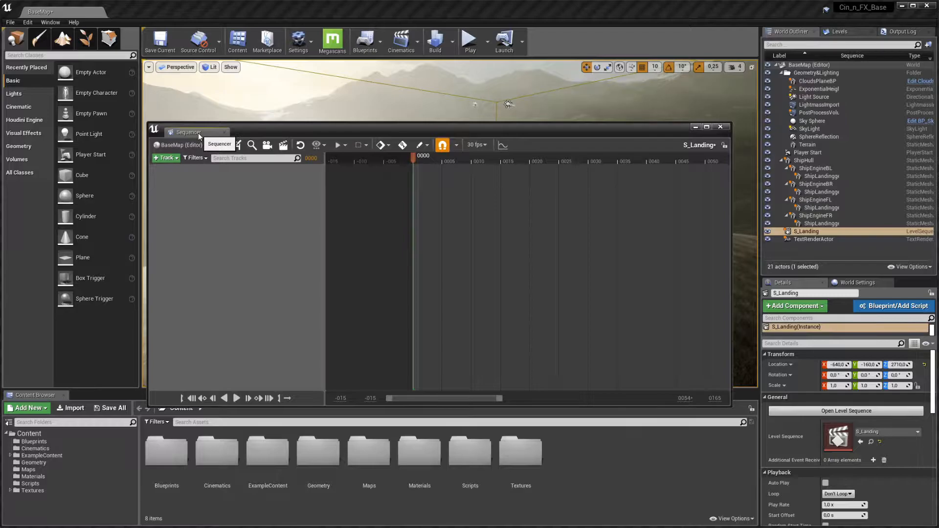
Step: Dock the Sequencer window alongside the Content Browser below the viewport
{"action": "left_click_drag", "start_coordinate": [198, 133], "coordinate": [162, 304]}
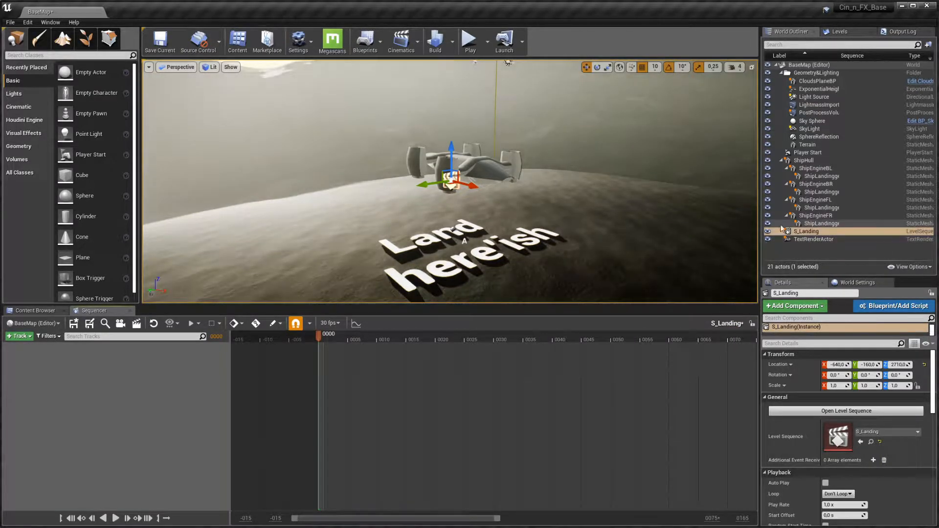
{"action": "key", "text": "w"}
{"action": "mouse_move", "coordinate": [522, 206]}
{"action": "right_mouse_down"}
{"action": "mouse_move", "coordinate": [511, 217]}
{"action": "mouse_move", "coordinate": [521, 205]}
{"action": "right_mouse_up"}
{"action": "key", "text": "s"}
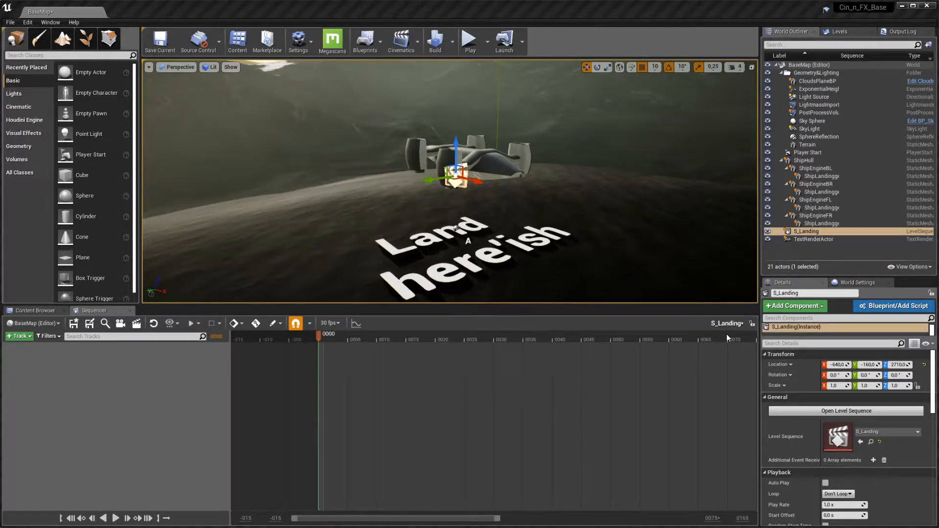
Step: Focus on the ship and examine its hierarchy by selecting the hull, the engines and a landing gear in turn
{"action": "left_click", "coordinate": [465, 169]}
{"action": "key", "text": "f"}
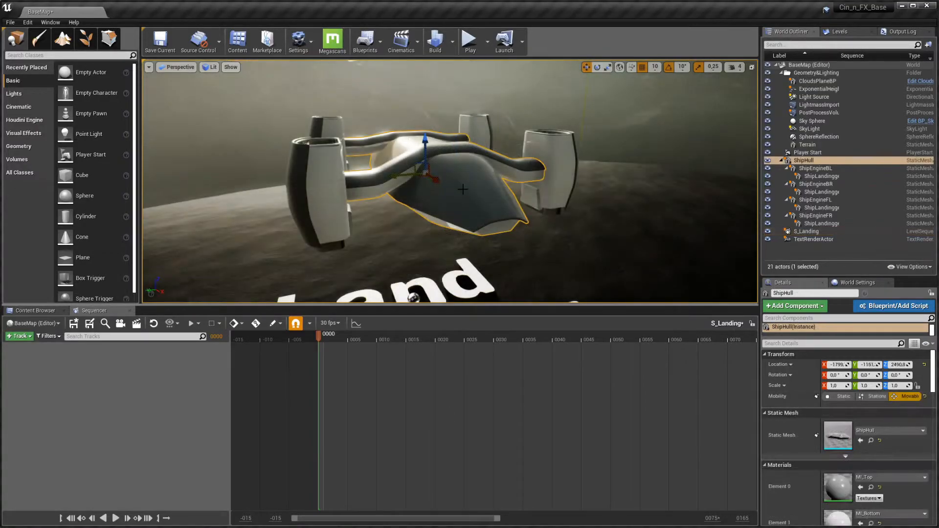
{"action": "key", "text": "Escape"}
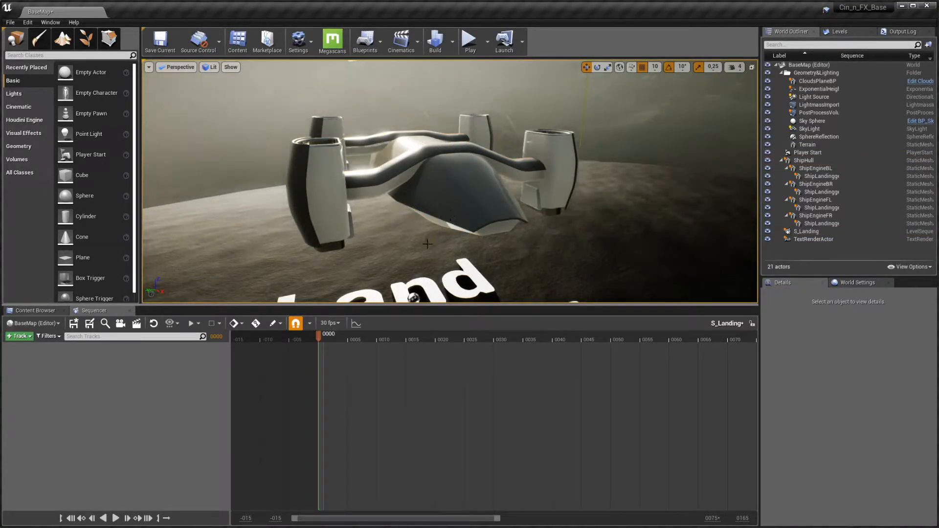
{"action": "left_click", "coordinate": [442, 191]}
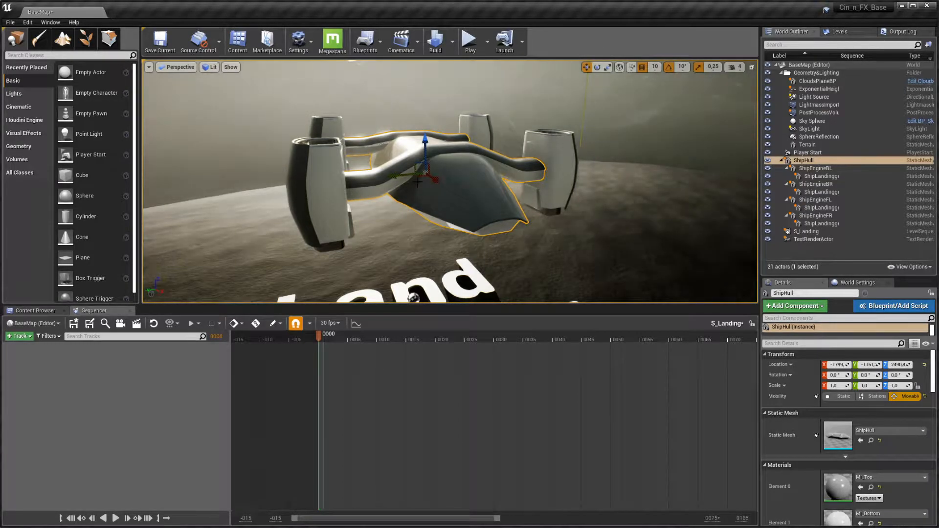
{"action": "left_click", "coordinate": [326, 185]}
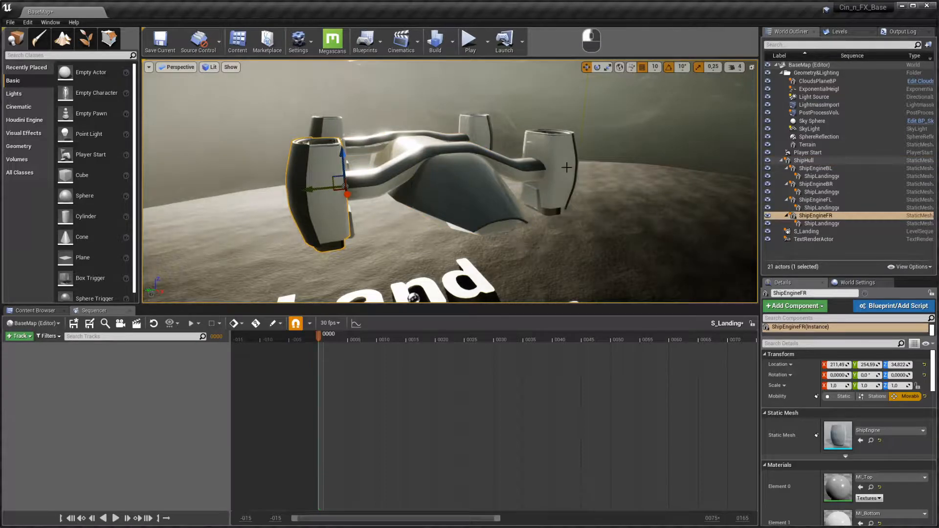
{"action": "left_click", "coordinate": [559, 165]}
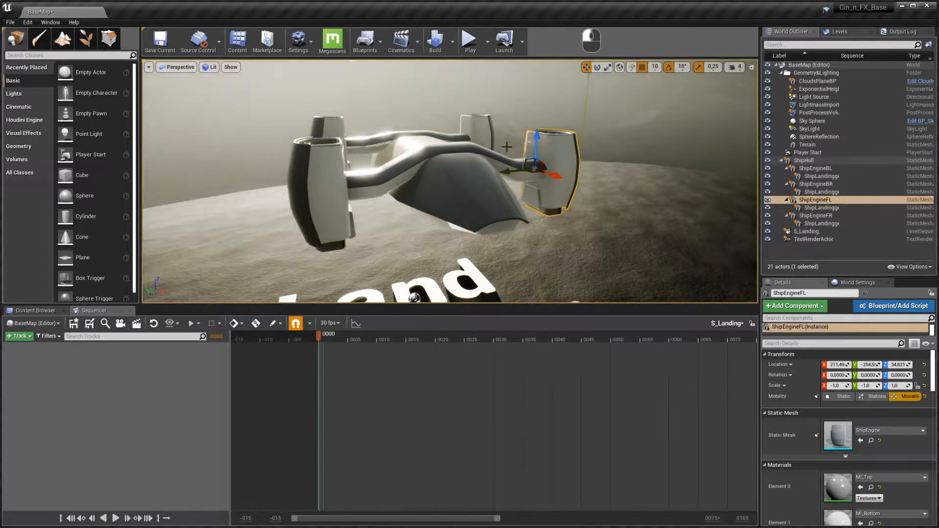
{"action": "left_click", "coordinate": [477, 129]}
{"action": "left_click", "coordinate": [335, 123]}
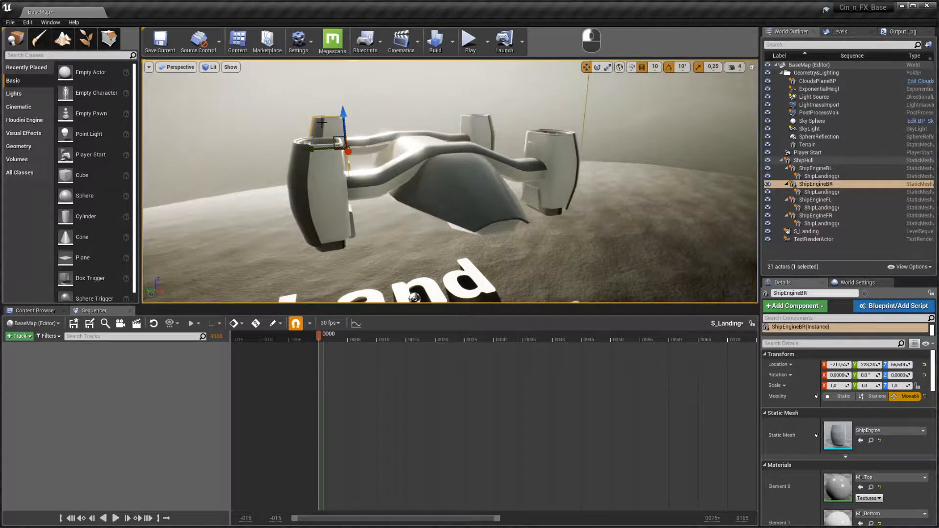
{"action": "left_click", "coordinate": [535, 194]}
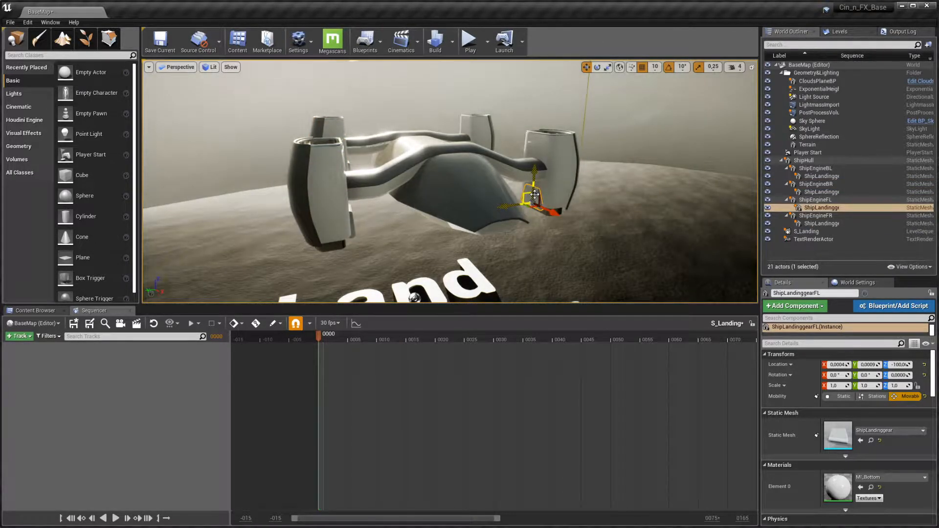
Step: Add the ShipHull actor to the S_Landing sequence and expand its Transform track down to the Scale channels
{"action": "left_click", "coordinate": [463, 177]}
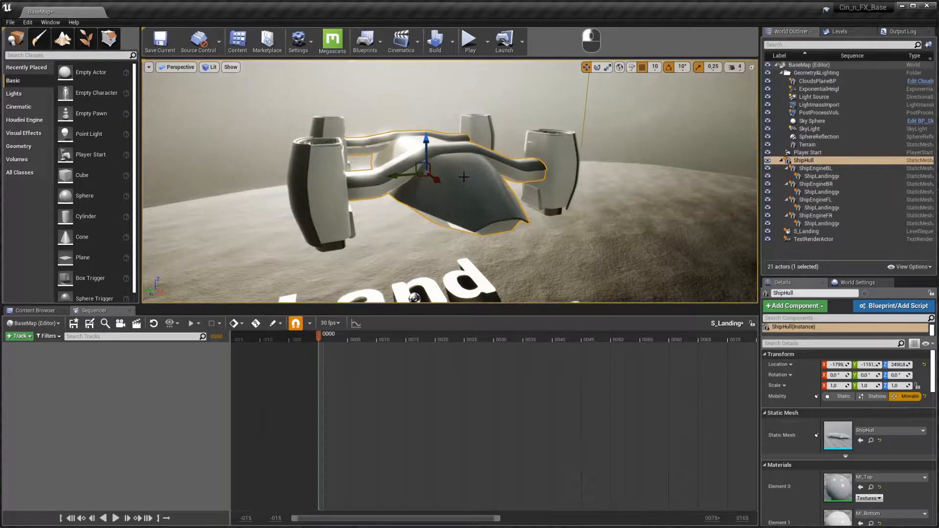
{"action": "left_click", "coordinate": [18, 336]}
{"action": "mouse_move", "coordinate": [25, 344]}
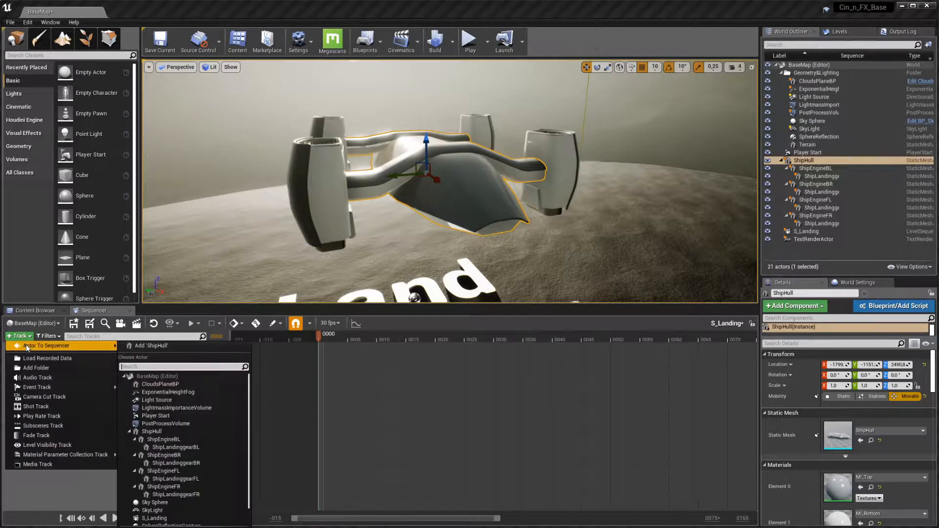
{"action": "left_click", "coordinate": [141, 346]}
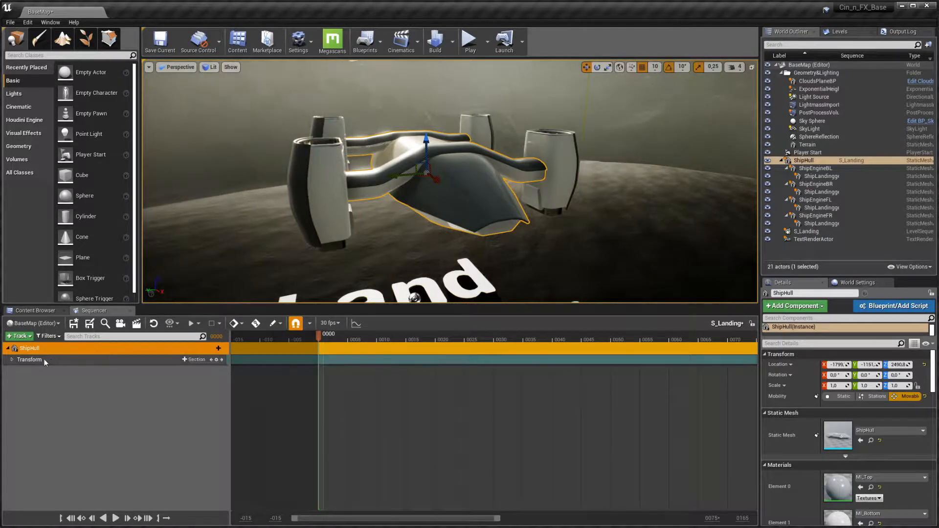
{"action": "left_click", "coordinate": [12, 359]}
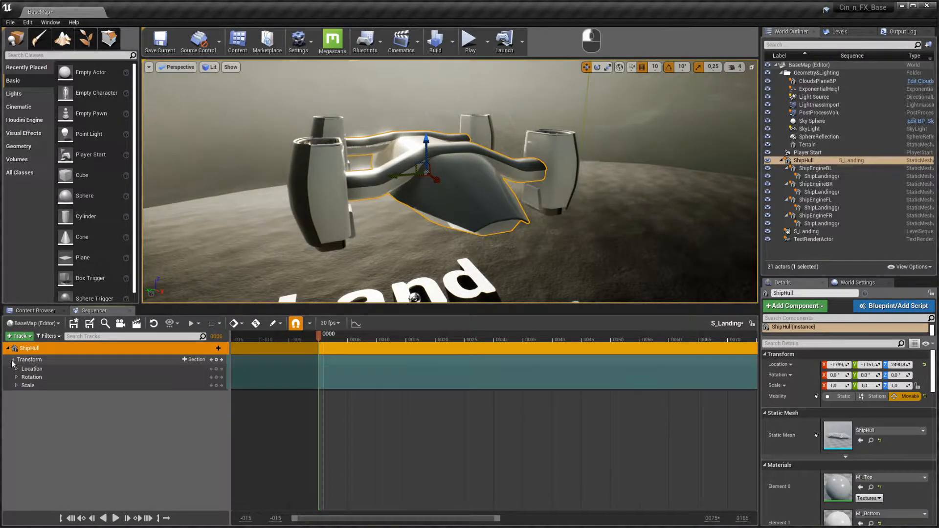
{"action": "left_click", "coordinate": [17, 385]}
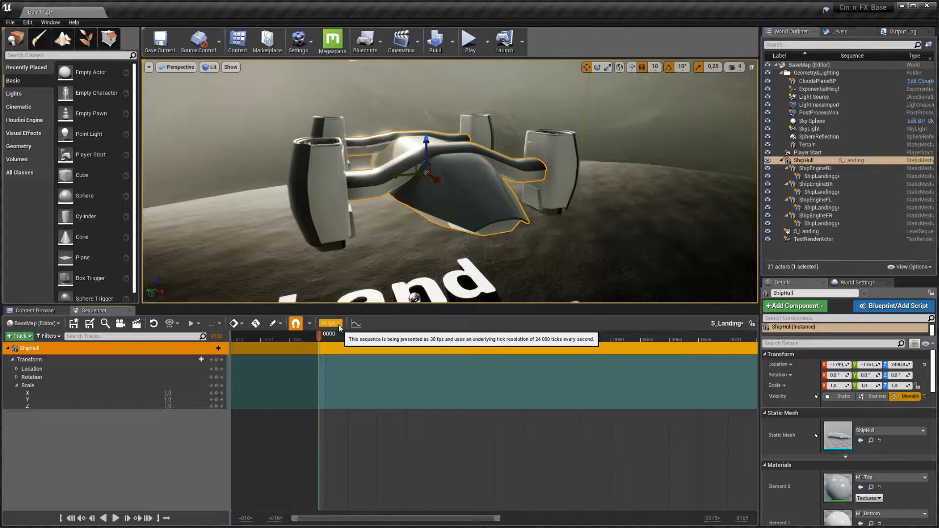
Step: Change the sequence's time display to Seconds
{"action": "left_click", "coordinate": [338, 324]}
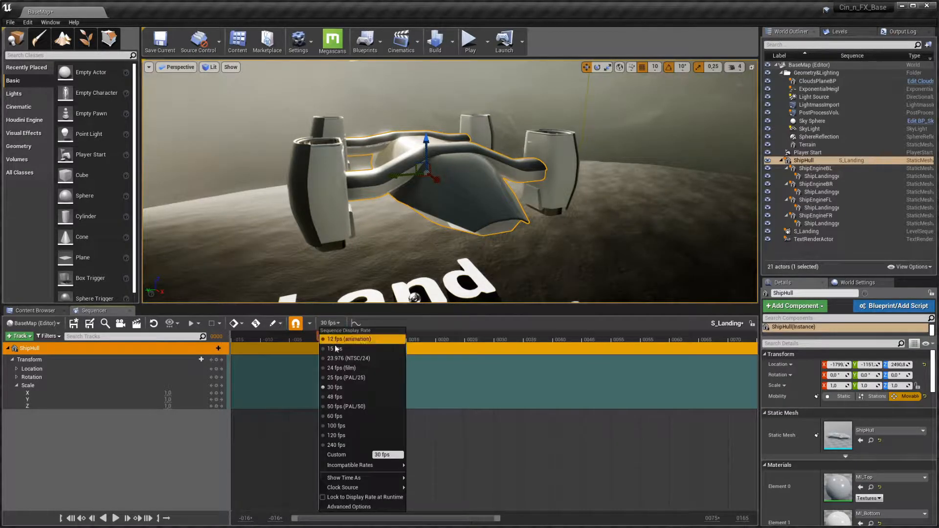
{"action": "mouse_move", "coordinate": [344, 479]}
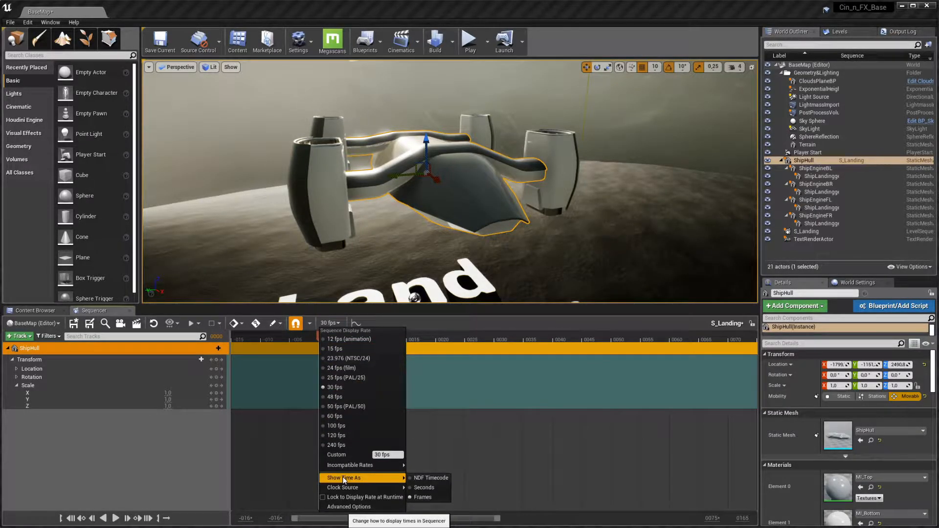
{"action": "left_click", "coordinate": [424, 488]}
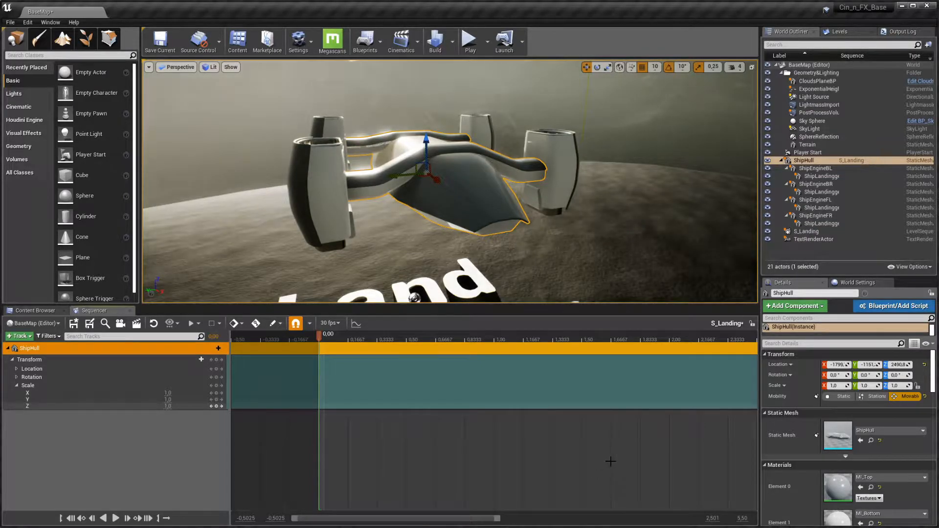
Step: Extend the end of the sequence's playback range to about 14 seconds
{"action": "right_click_drag", "start_coordinate": [610, 461], "coordinate": [444, 452]}
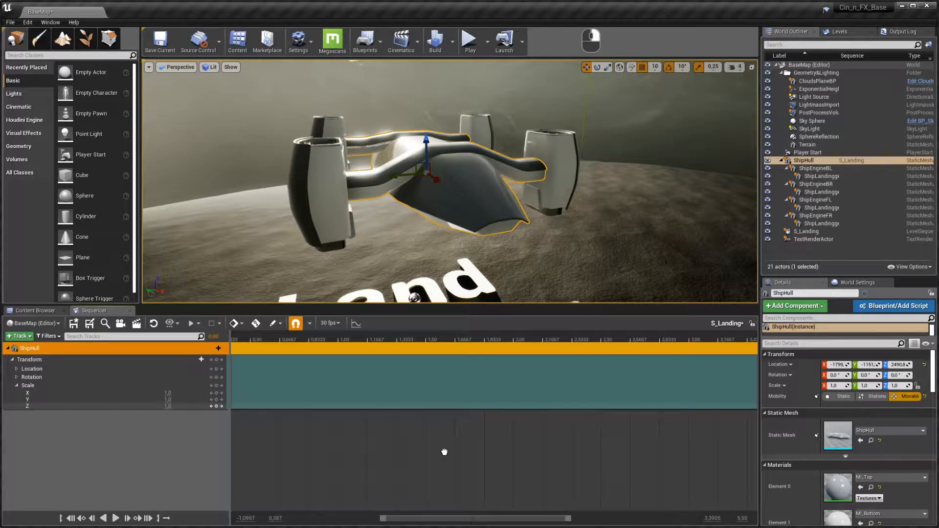
{"action": "scroll", "coordinate": [445, 452], "scroll_direction": "down", "scroll_amount": 6, "text": "ctrl"}
{"action": "scroll", "coordinate": [444, 452], "scroll_direction": "up", "scroll_amount": 5, "text": "ctrl"}
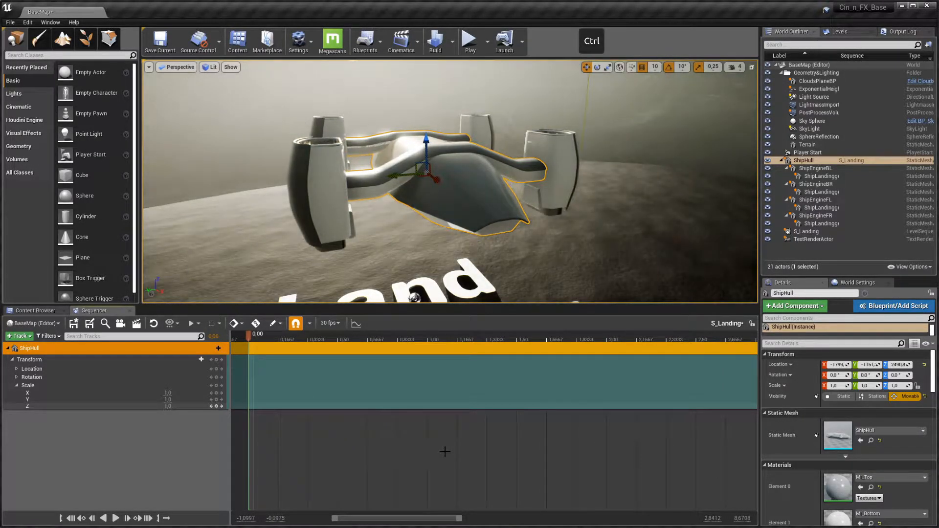
{"action": "scroll", "coordinate": [444, 451], "scroll_direction": "down", "scroll_amount": 3, "text": "ctrl"}
{"action": "scroll", "coordinate": [445, 452], "scroll_direction": "down", "scroll_amount": 4, "text": "ctrl"}
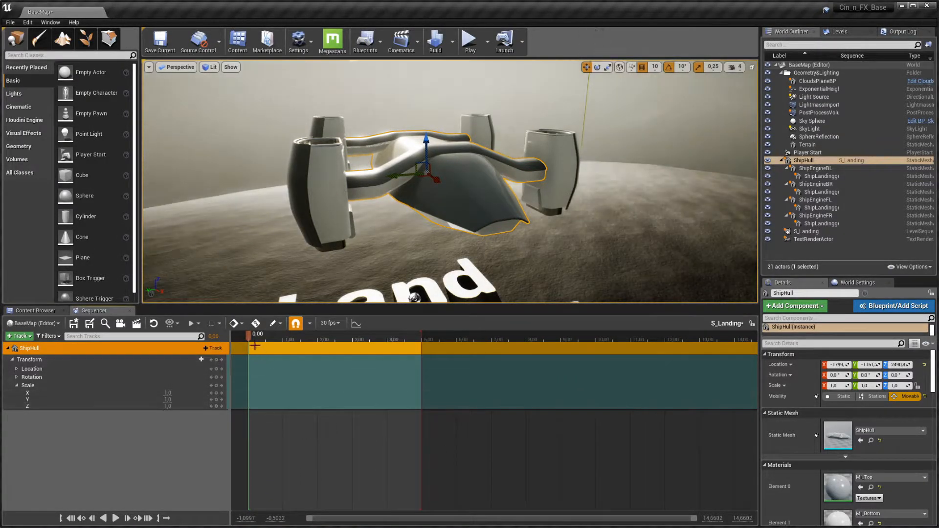
{"action": "left_click_drag", "start_coordinate": [248, 335], "coordinate": [352, 345]}
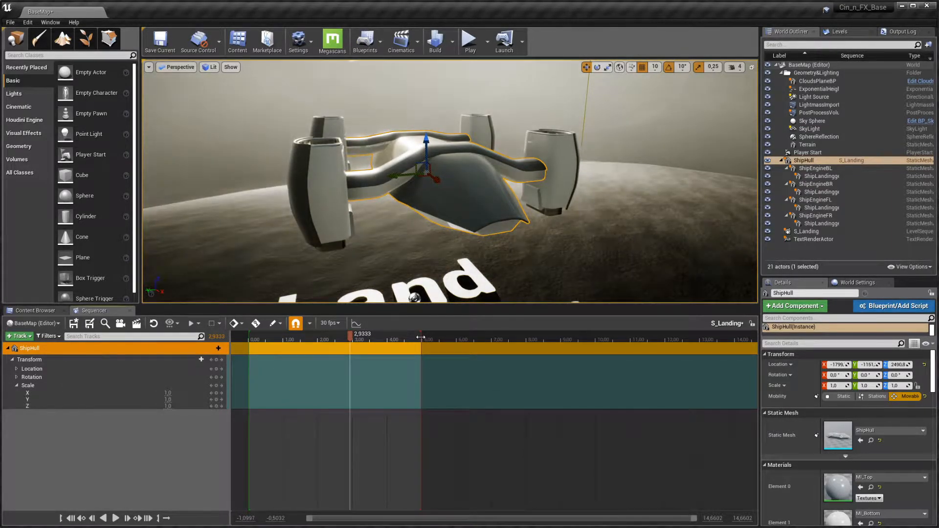
{"action": "left_click_drag", "start_coordinate": [420, 337], "coordinate": [730, 341]}
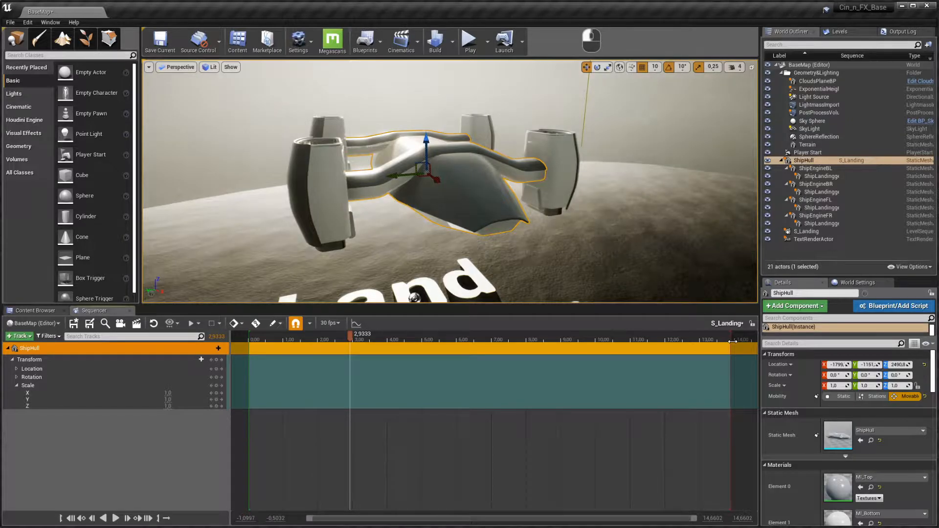
Step: At the 14-second mark, lower the ship hull close to the ground over the landing text
{"action": "left_click_drag", "start_coordinate": [351, 337], "coordinate": [735, 351]}
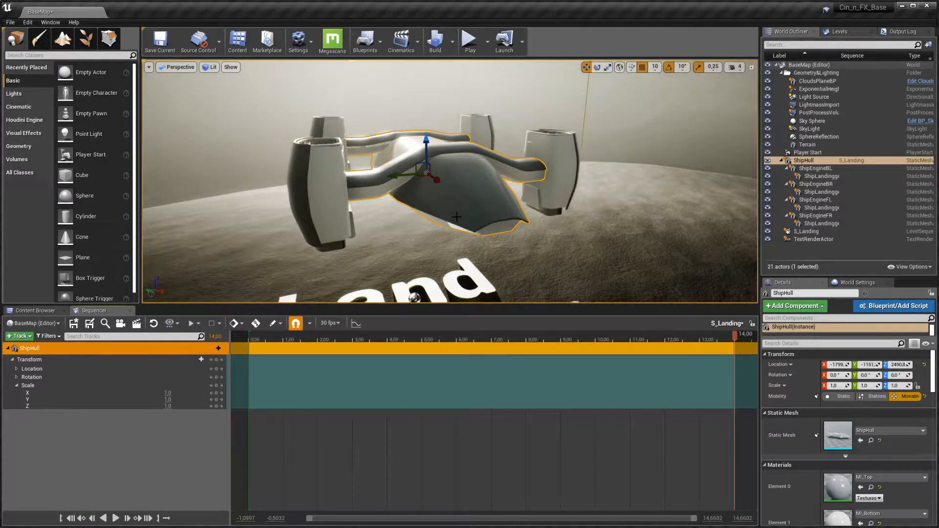
{"action": "key", "text": "a"}
{"action": "right_click_drag", "start_coordinate": [456, 216], "coordinate": [558, 205]}
{"action": "left_click_drag", "start_coordinate": [436, 113], "coordinate": [436, 195]}
{"action": "key", "text": "w"}
{"action": "mouse_move", "coordinate": [435, 195]}
{"action": "right_mouse_down"}
{"action": "mouse_move", "coordinate": [436, 254]}
{"action": "mouse_move", "coordinate": [442, 188]}
{"action": "right_mouse_up"}
{"action": "left_click_drag", "start_coordinate": [463, 128], "coordinate": [464, 164]}
{"action": "right_click_drag", "start_coordinate": [464, 163], "coordinate": [440, 167]}
Step: Turn off rotation snapping and tilt the ship hull to about 3.9° on its Y axis to match the ground
{"action": "key", "text": "e"}
{"action": "left_click_drag", "start_coordinate": [484, 166], "coordinate": [631, 116]}
{"action": "left_click", "coordinate": [669, 67]}
{"action": "left_click_drag", "start_coordinate": [475, 143], "coordinate": [483, 177]}
Step: Lower the hull onto the ground at a Z location of about 1960 and key its Transform at 14 seconds
{"action": "key", "text": "w"}
{"action": "left_click_drag", "start_coordinate": [436, 135], "coordinate": [435, 143]}
{"action": "right_click_drag", "start_coordinate": [436, 143], "coordinate": [488, 147]}
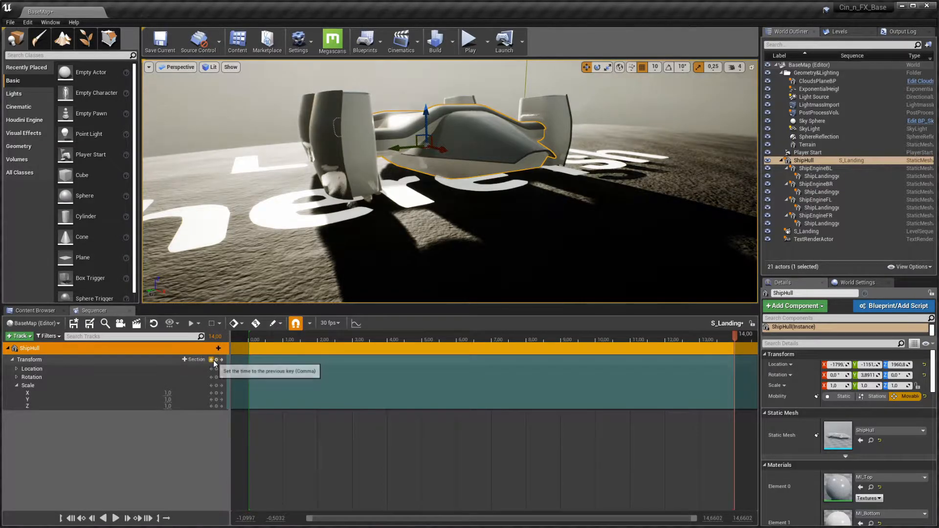
{"action": "left_click", "coordinate": [158, 360]}
{"action": "right_click_drag", "start_coordinate": [343, 220], "coordinate": [347, 208]}
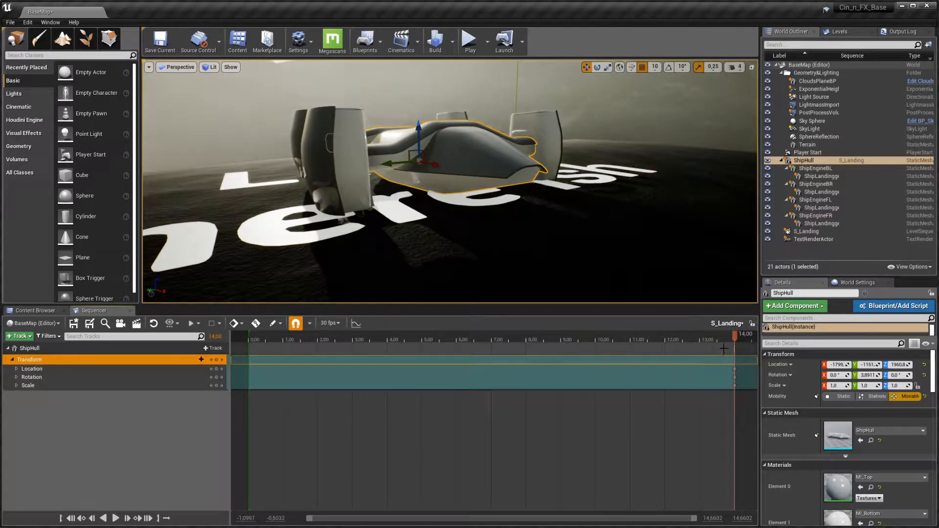
Step: Key the hull's Location at 13.33 s, Rotation at 12.80 s and Scale at 12.20 s, moving the Scale key to 11.30 s
{"action": "left_click_drag", "start_coordinate": [735, 339], "coordinate": [712, 342]}
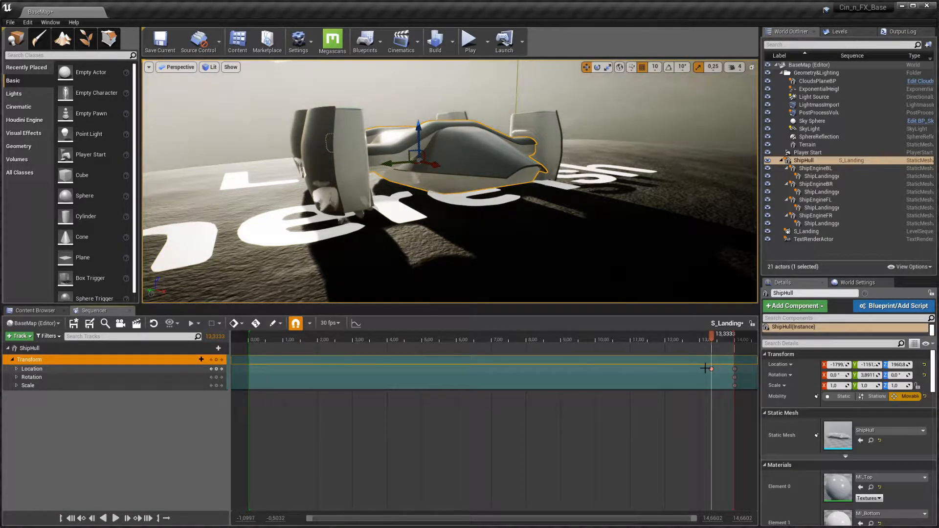
{"action": "left_click", "coordinate": [693, 340]}
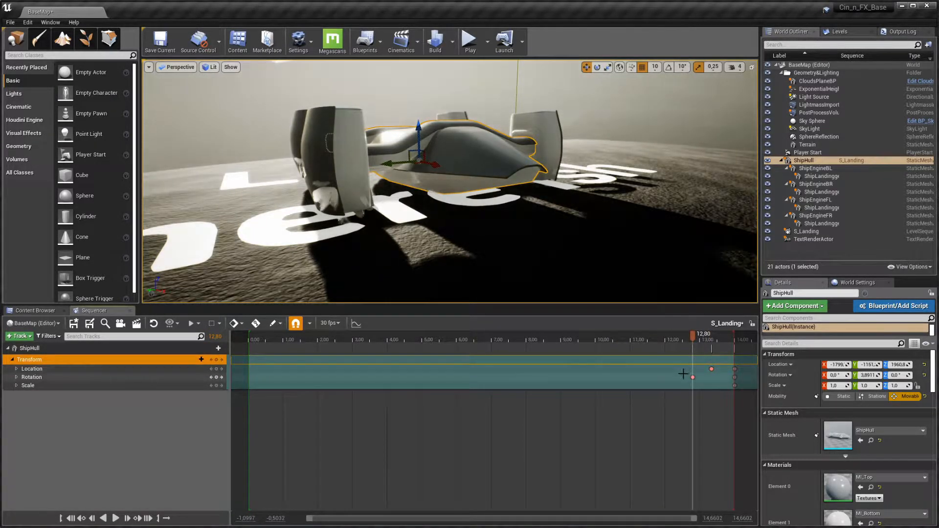
{"action": "left_click", "coordinate": [686, 342]}
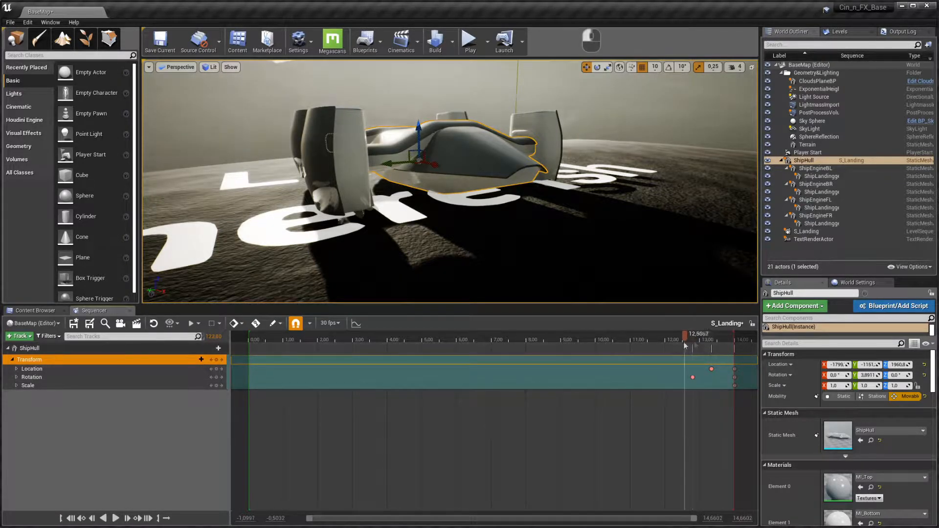
{"action": "left_click_drag", "start_coordinate": [686, 344], "coordinate": [672, 345]}
{"action": "key", "text": "shift+r"}
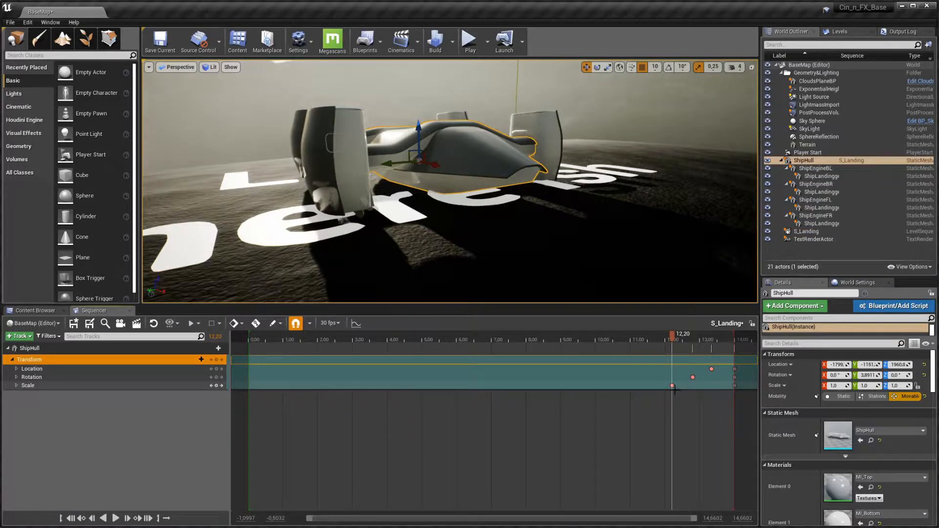
{"action": "left_click_drag", "start_coordinate": [672, 386], "coordinate": [639, 390]}
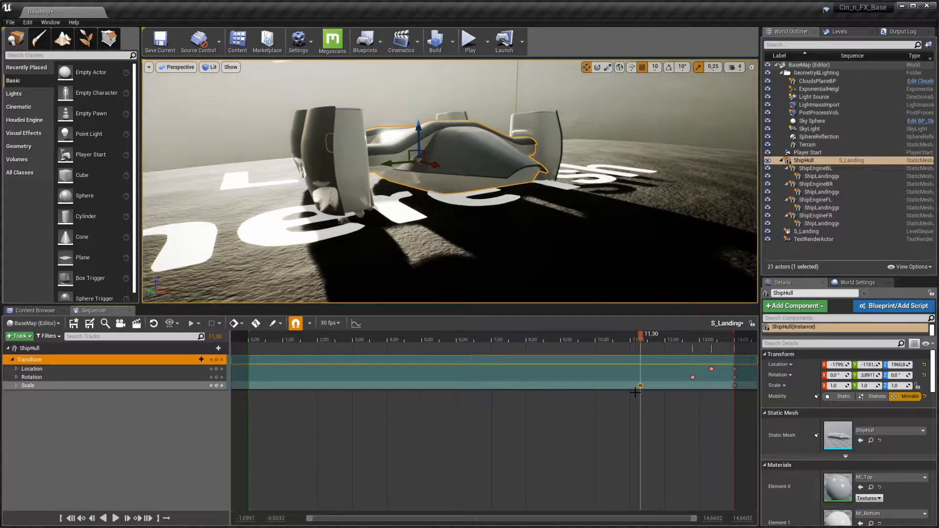
Step: Delete the extra Location, Rotation and Scale keys before the 14-second mark
{"action": "key", "text": "Delete"}
{"action": "left_click_drag", "start_coordinate": [650, 403], "coordinate": [718, 358]}
{"action": "key", "text": "Delete"}
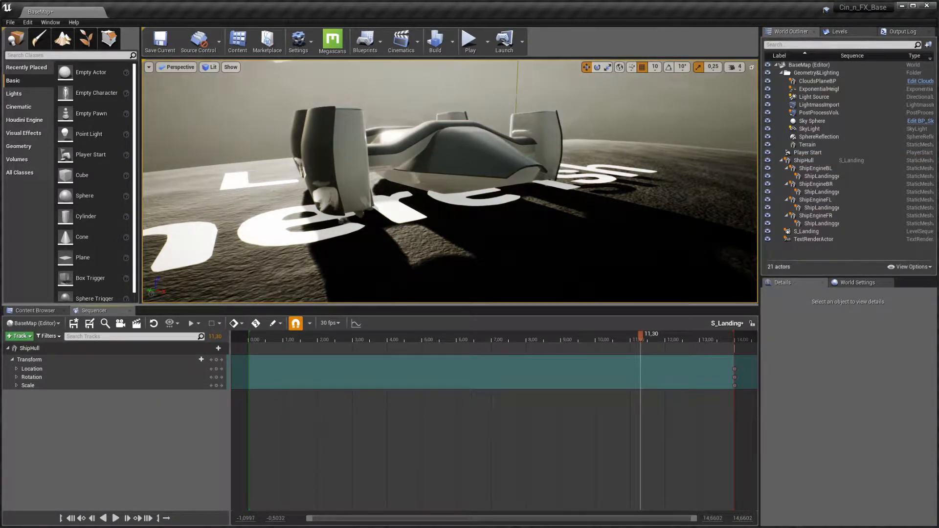
Step: Return the playhead to 0 seconds and move the ship hull far back above the mountains, to about Y 37698, Z 11410
{"action": "left_click_drag", "start_coordinate": [642, 333], "coordinate": [392, 332]}
{"action": "left_click_drag", "start_coordinate": [267, 330], "coordinate": [249, 325]}
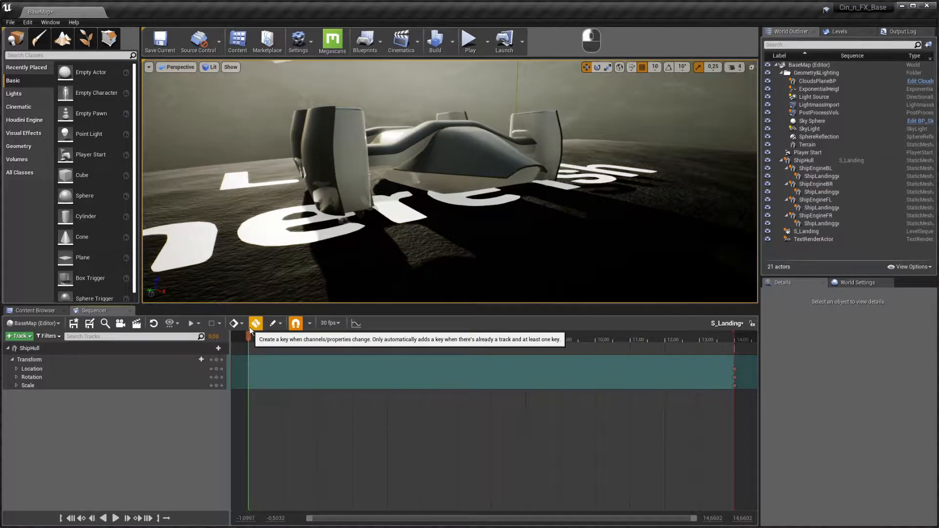
{"action": "key", "text": "s"}
{"action": "key", "text": "d"}
{"action": "right_click_drag", "start_coordinate": [450, 181], "coordinate": [360, 75]}
{"action": "key", "text": "s"}
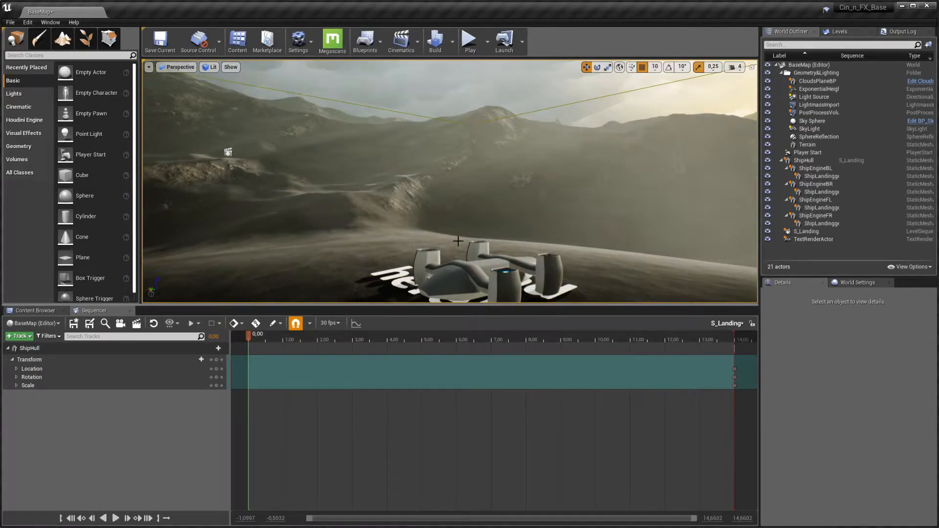
{"action": "left_click", "coordinate": [487, 259]}
{"action": "mouse_move", "coordinate": [487, 259]}
{"action": "right_mouse_down"}
{"action": "mouse_move", "coordinate": [509, 293]}
{"action": "mouse_move", "coordinate": [487, 259]}
{"action": "right_mouse_up"}
{"action": "key", "text": "a"}
{"action": "key", "text": "s"}
{"action": "left_click_drag", "start_coordinate": [636, 208], "coordinate": [228, 122]}
{"action": "right_click_drag", "start_coordinate": [228, 122], "coordinate": [274, 142]}
{"action": "key", "text": "s"}
{"action": "key", "text": "a"}
{"action": "left_click_drag", "start_coordinate": [274, 142], "coordinate": [230, 147]}
{"action": "right_click_drag", "start_coordinate": [230, 146], "coordinate": [303, 138]}
{"action": "key", "text": "w"}
{"action": "key", "text": "a"}
Step: Rotate the hull in local space to about X 1.6°, Y -7.6°, Z -73° and key its Transform at 0 seconds
{"action": "key", "text": "f"}
{"action": "right_click_drag", "start_coordinate": [409, 210], "coordinate": [351, 165]}
{"action": "key", "text": "w"}
{"action": "key", "text": "s"}
{"action": "key", "text": "w"}
{"action": "key", "text": "s"}
{"action": "mouse_move", "coordinate": [438, 207]}
{"action": "right_mouse_down"}
{"action": "mouse_move", "coordinate": [430, 205]}
{"action": "mouse_move", "coordinate": [438, 207]}
{"action": "right_mouse_up"}
{"action": "key", "text": "w"}
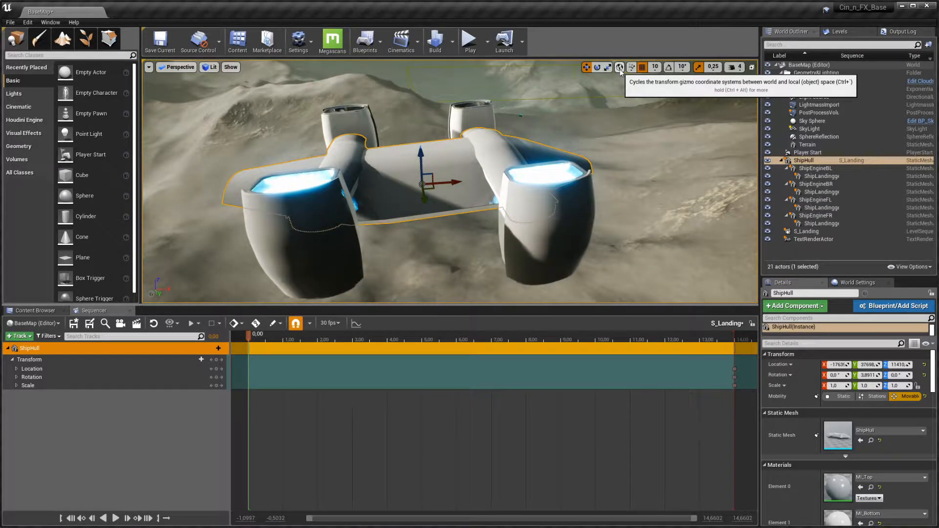
{"action": "key", "text": "e"}
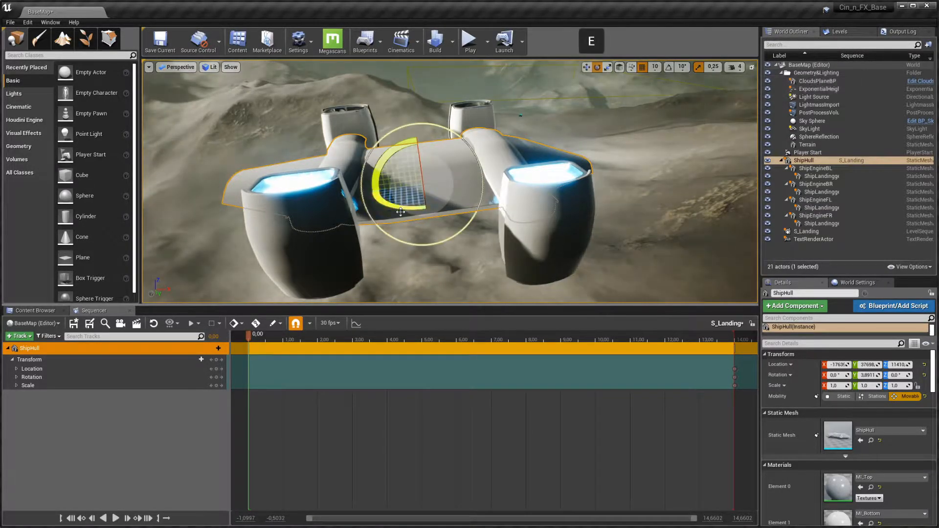
{"action": "left_click_drag", "start_coordinate": [389, 173], "coordinate": [460, 159]}
{"action": "right_click_drag", "start_coordinate": [457, 168], "coordinate": [457, 137]}
{"action": "left_click_drag", "start_coordinate": [459, 143], "coordinate": [468, 141]}
{"action": "right_click_drag", "start_coordinate": [468, 142], "coordinate": [509, 142]}
{"action": "left_click_drag", "start_coordinate": [509, 128], "coordinate": [526, 133]}
{"action": "mouse_move", "coordinate": [526, 133]}
{"action": "right_mouse_down"}
{"action": "mouse_move", "coordinate": [489, 132]}
{"action": "mouse_move", "coordinate": [525, 132]}
{"action": "right_mouse_up"}
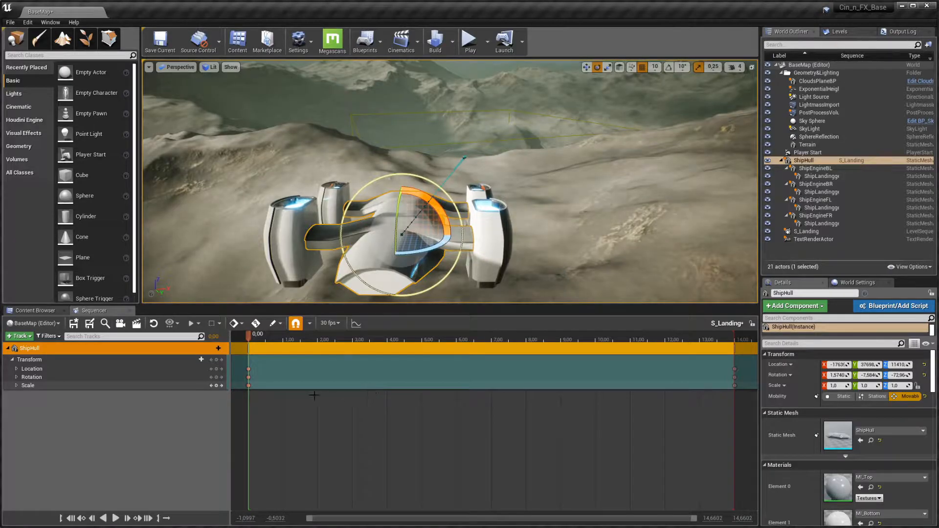
Step: Delete the Scale channel from the hull's Transform track
{"action": "left_click", "coordinate": [73, 384]}
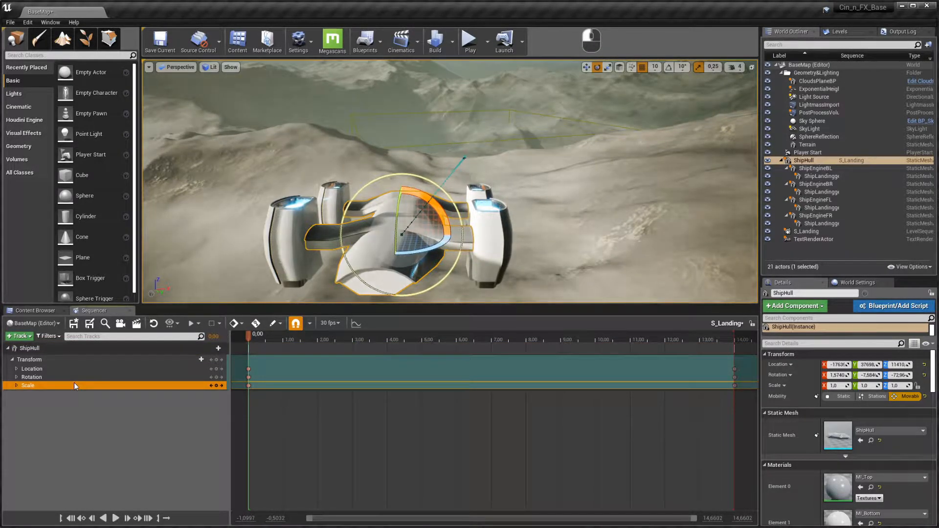
{"action": "key", "text": "Delete"}
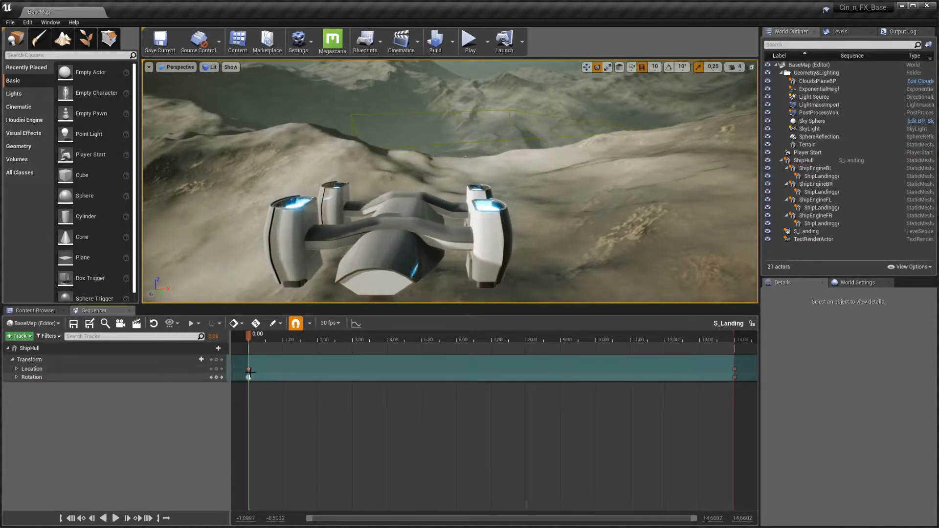
Step: Scrub the sequence to 6.47 seconds and select the hull's Transform track to show its motion path
{"action": "left_click_drag", "start_coordinate": [248, 338], "coordinate": [473, 336]}
{"action": "key", "text": "w"}
{"action": "key", "text": "d"}
{"action": "right_click_drag", "start_coordinate": [477, 245], "coordinate": [376, 247]}
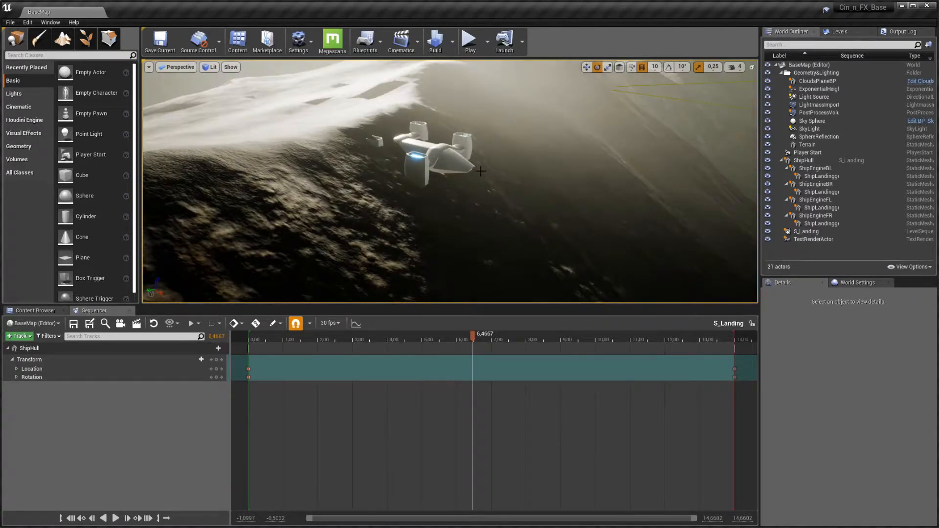
{"action": "left_click", "coordinate": [72, 359]}
Step: Examine the hull's motion path from its mid-flight position to the landing text
{"action": "right_click_drag", "start_coordinate": [682, 151], "coordinate": [611, 146]}
{"action": "key", "text": "w"}
{"action": "key", "text": "s"}
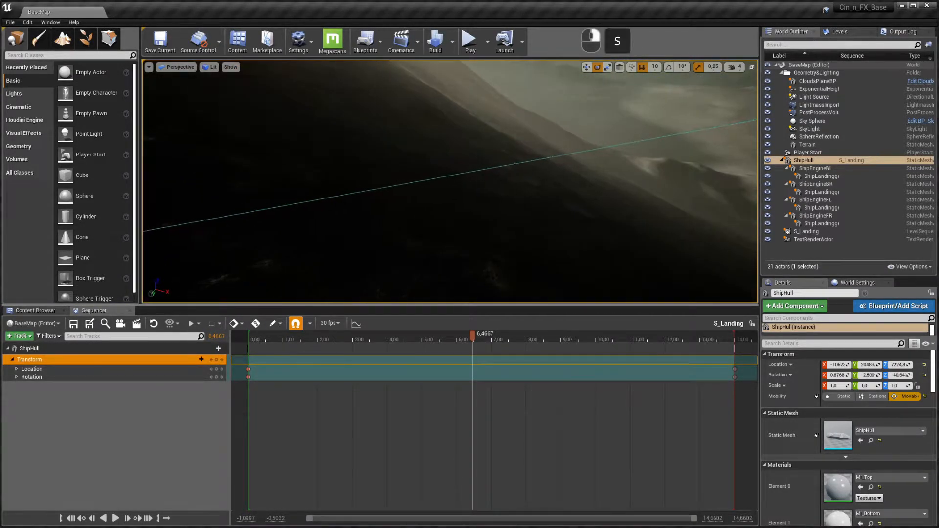
{"action": "right_click_drag", "start_coordinate": [515, 164], "coordinate": [481, 169]}
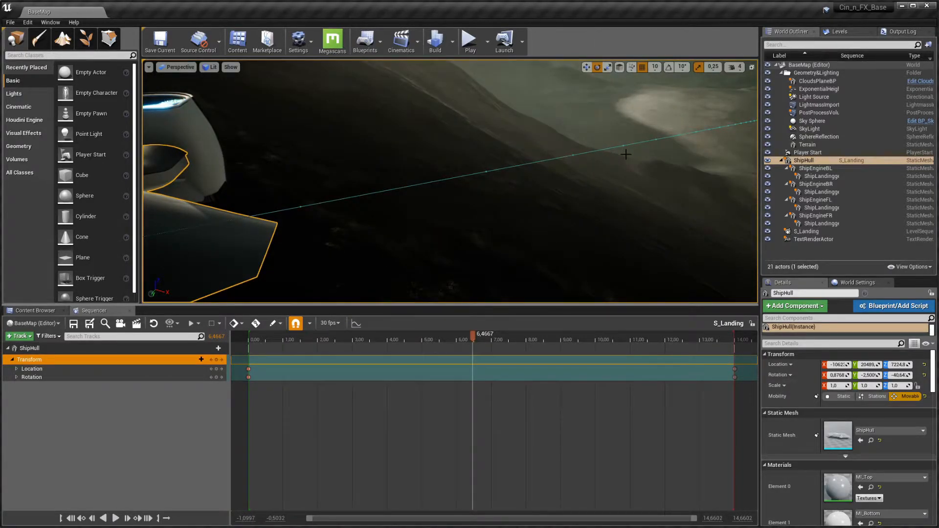
{"action": "key", "text": "s"}
{"action": "right_click_drag", "start_coordinate": [606, 170], "coordinate": [568, 174]}
{"action": "key", "text": "w"}
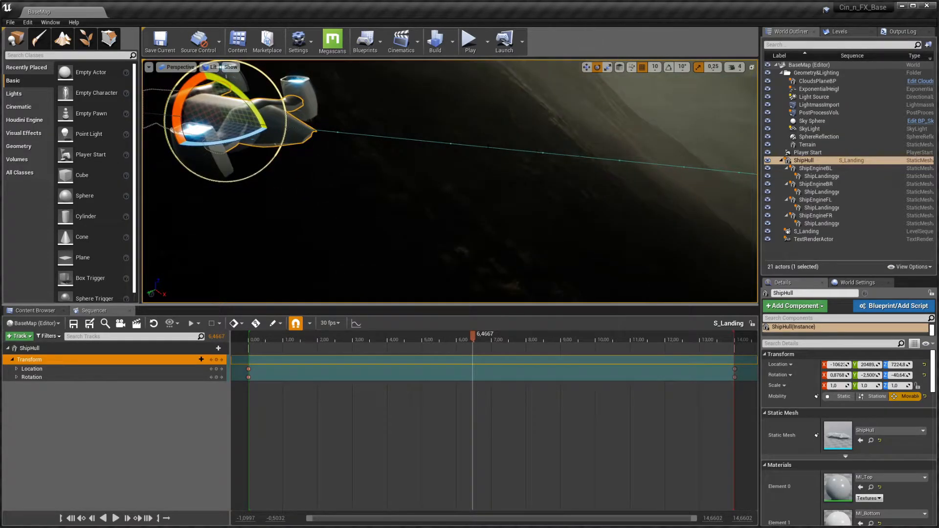
{"action": "key", "text": "s"}
{"action": "key", "text": "d"}
{"action": "right_click_drag", "start_coordinate": [481, 147], "coordinate": [543, 159]}
{"action": "key", "text": "w"}
{"action": "right_click_drag", "start_coordinate": [518, 95], "coordinate": [394, 160]}
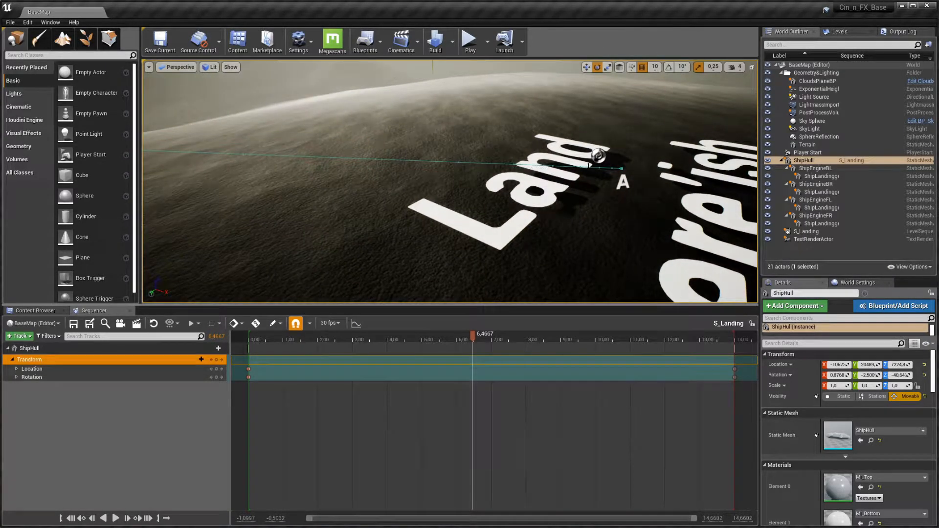
Step: Raise the hull to a Z location of about 7724 at 6.47 seconds to clear the terrain
{"action": "right_click_drag", "start_coordinate": [450, 180], "coordinate": [477, 208]}
{"action": "key", "text": "s"}
{"action": "key", "text": "a"}
{"action": "key", "text": "w"}
{"action": "key", "text": "a"}
{"action": "key", "text": "w"}
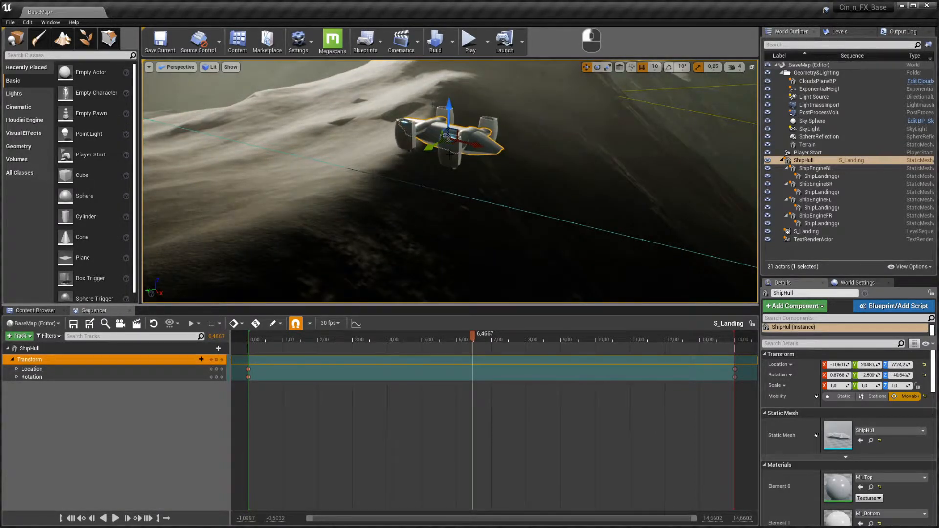
Step: Rotate the hull to about X 1°, Y -3.8°, Z -70° and key its Transform at 6.47 seconds
{"action": "mouse_move", "coordinate": [506, 160]}
{"action": "right_mouse_down"}
{"action": "mouse_move", "coordinate": [464, 162]}
{"action": "mouse_move", "coordinate": [506, 161]}
{"action": "right_mouse_up"}
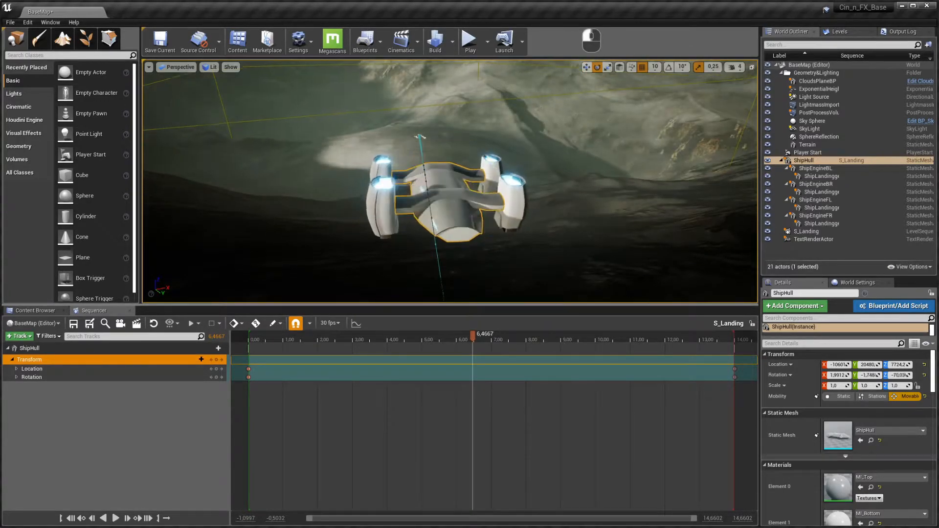
{"action": "right_click_drag", "start_coordinate": [438, 219], "coordinate": [447, 177]}
{"action": "left_click_drag", "start_coordinate": [419, 144], "coordinate": [411, 153]}
{"action": "right_click_drag", "start_coordinate": [448, 176], "coordinate": [276, 90]}
{"action": "key", "text": "d"}
{"action": "key", "text": "f"}
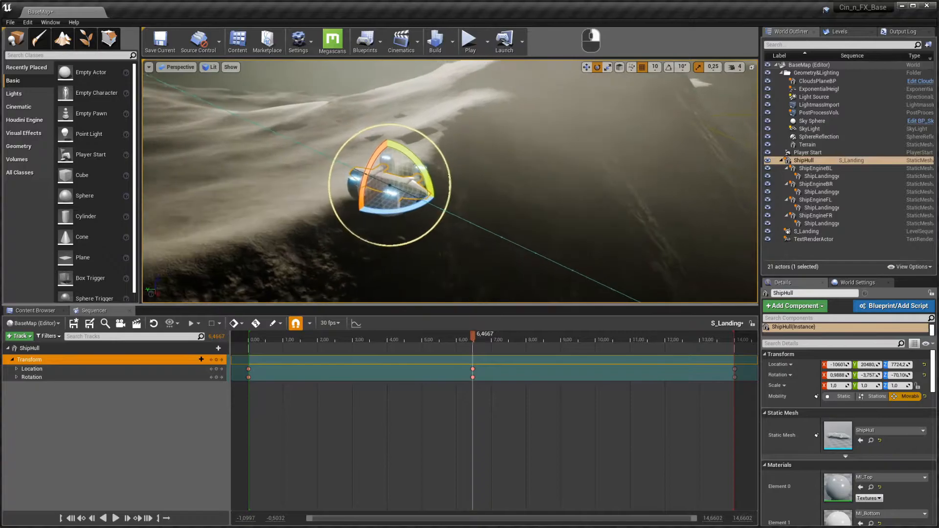
Step: At 12.17 seconds, move the hull in world space past the straight path to about X -2847, Y -658 and key it
{"action": "right_click_drag", "start_coordinate": [453, 204], "coordinate": [533, 233]}
{"action": "key", "text": "d"}
{"action": "key", "text": "w"}
{"action": "left_click", "coordinate": [672, 334]}
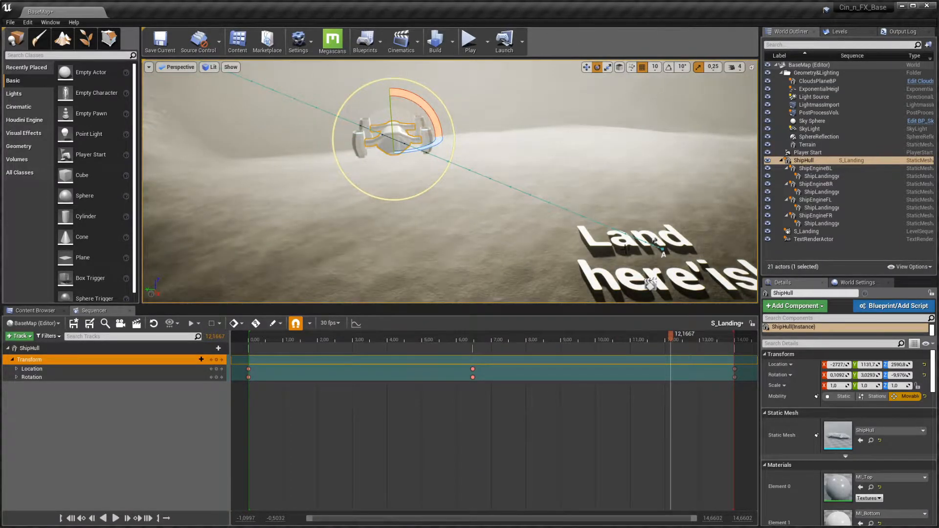
{"action": "right_click_drag", "start_coordinate": [562, 236], "coordinate": [565, 212]}
{"action": "key", "text": "w"}
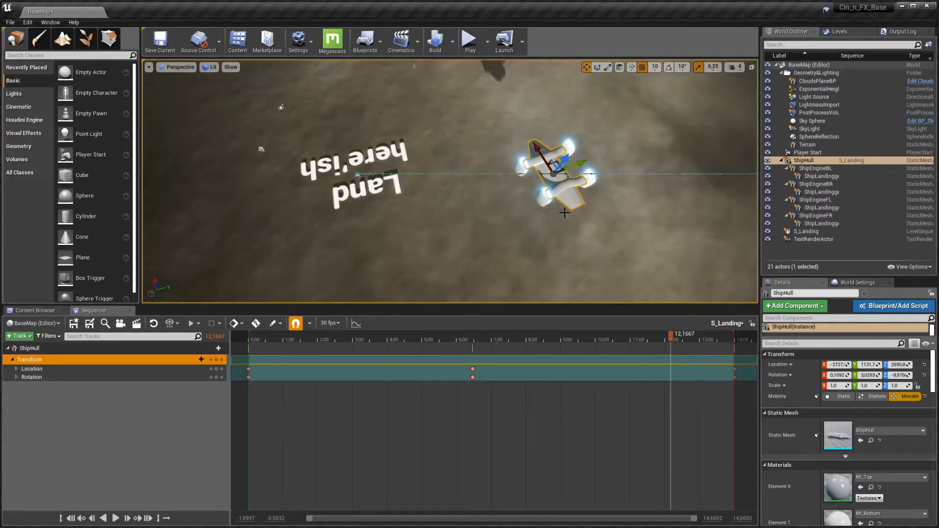
{"action": "key", "text": "ctrl"}
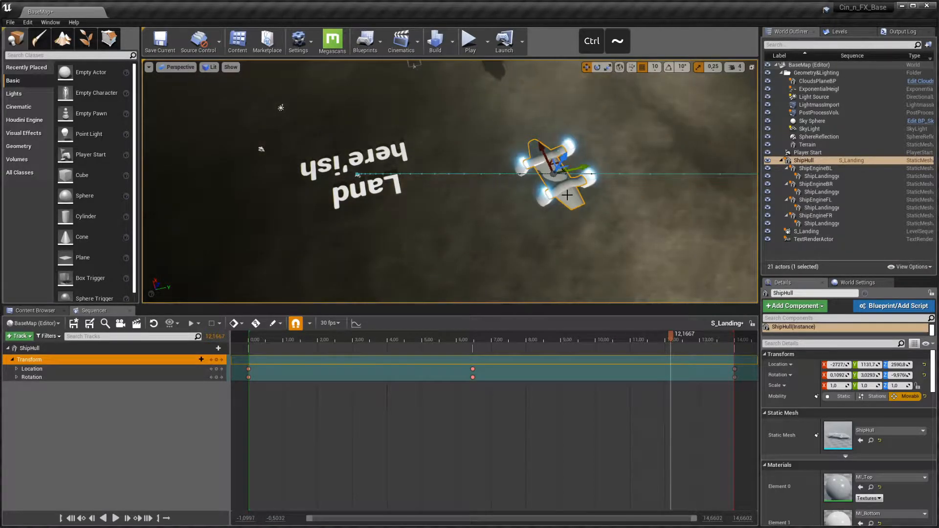
{"action": "left_click_drag", "start_coordinate": [562, 167], "coordinate": [406, 203]}
{"action": "right_click_drag", "start_coordinate": [405, 203], "coordinate": [465, 161]}
Step: Bank the hull to a rotation of about X 13.3°, Y 17.7°, Z 10.3° at 12.17 seconds
{"action": "right_click_drag", "start_coordinate": [493, 224], "coordinate": [597, 193]}
{"action": "key", "text": "w"}
{"action": "key", "text": "s"}
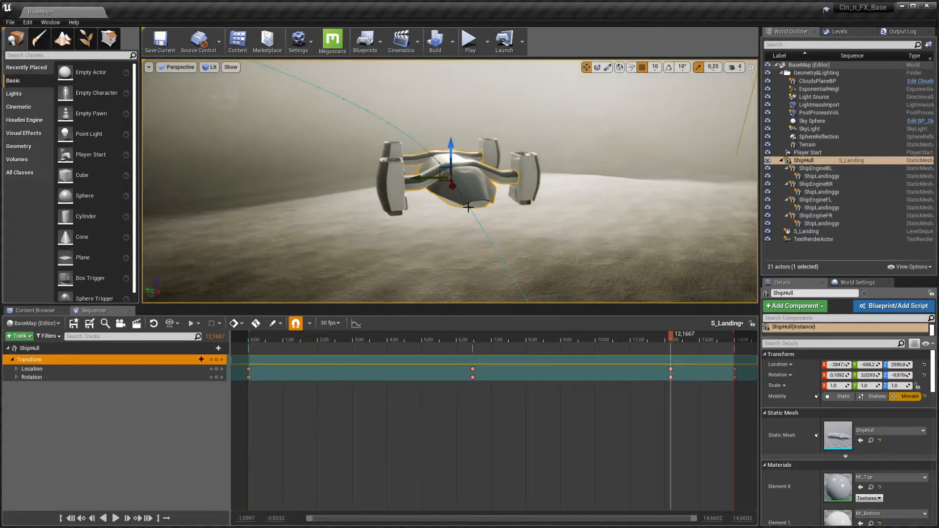
{"action": "left_click_drag", "start_coordinate": [424, 194], "coordinate": [440, 173]}
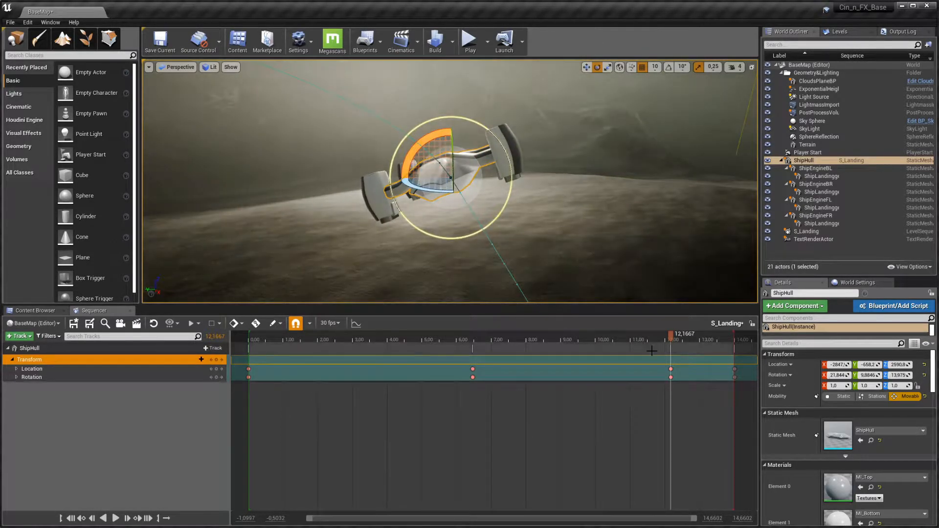
{"action": "left_click", "coordinate": [670, 338]}
{"action": "left_click_drag", "start_coordinate": [415, 176], "coordinate": [408, 154]}
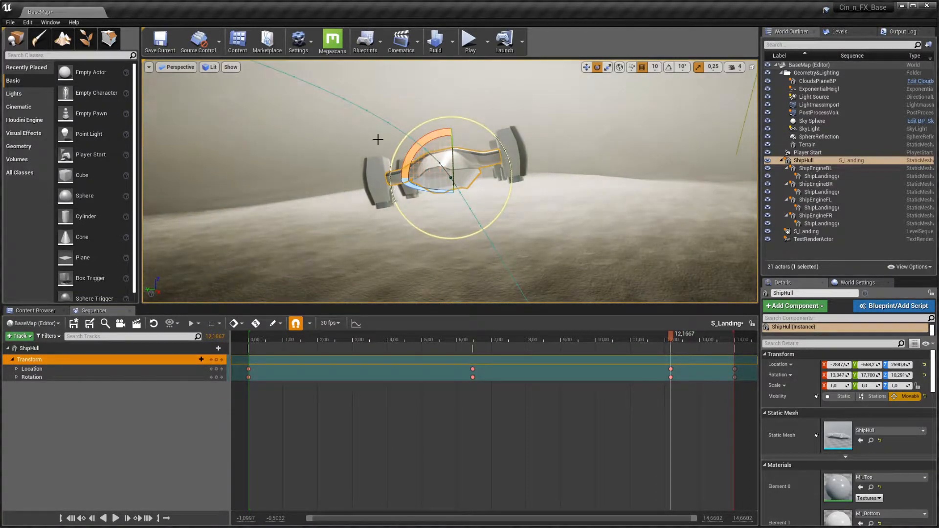
Step: Play back the end of the landing from 11 seconds
{"action": "left_click_drag", "start_coordinate": [670, 337], "coordinate": [630, 339]}
{"action": "right_click_drag", "start_coordinate": [586, 264], "coordinate": [498, 230]}
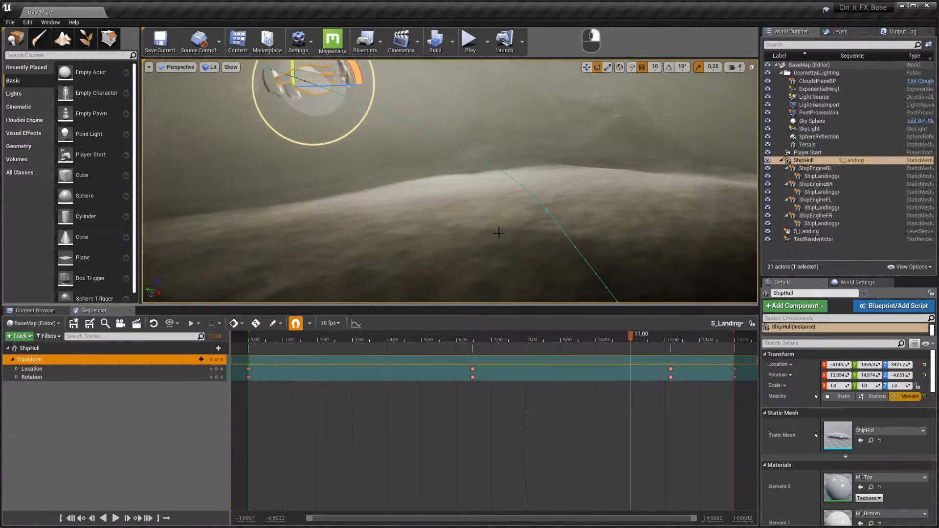
{"action": "key", "text": "w"}
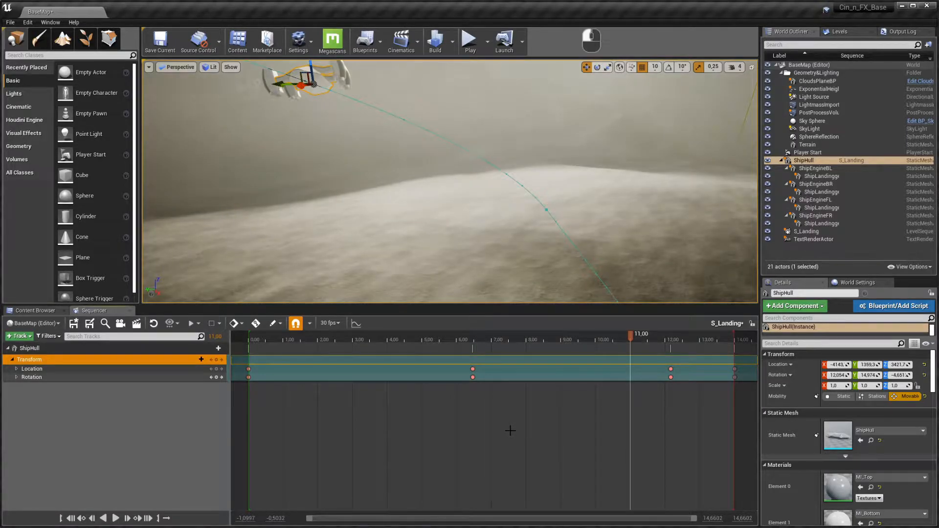
{"action": "key", "text": "space"}
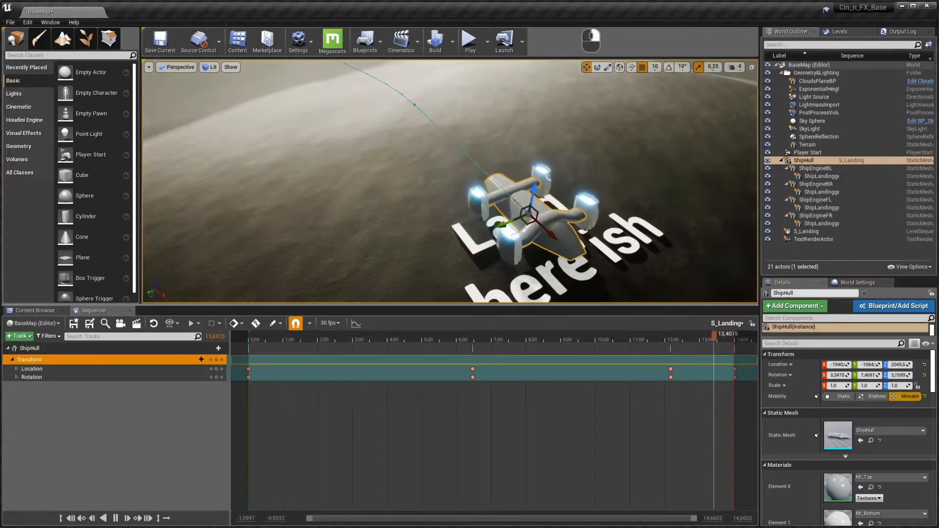
Step: At 13 seconds, shift the hull over the landing spot to a location of about Y -1109, Z 2130
{"action": "left_click_drag", "start_coordinate": [733, 338], "coordinate": [699, 352]}
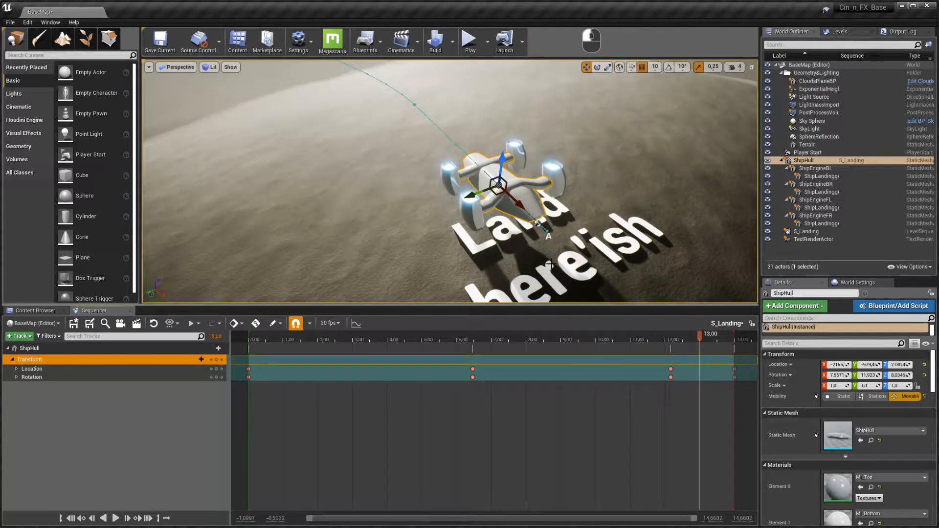
{"action": "right_click_drag", "start_coordinate": [548, 257], "coordinate": [477, 220]}
{"action": "left_click_drag", "start_coordinate": [465, 147], "coordinate": [465, 158]}
{"action": "right_click_drag", "start_coordinate": [464, 158], "coordinate": [509, 176]}
{"action": "key", "text": "a"}
Step: Level the hull to a rotation of about X 7.4°, Y 6.9°, Z 1.5° and key its Transform at 13 seconds
{"action": "key", "text": "e"}
{"action": "left_click_drag", "start_coordinate": [502, 183], "coordinate": [510, 175]}
{"action": "left_click_drag", "start_coordinate": [495, 139], "coordinate": [501, 149]}
{"action": "right_click_drag", "start_coordinate": [486, 166], "coordinate": [423, 115]}
{"action": "key", "text": "s"}
{"action": "key", "text": "s"}
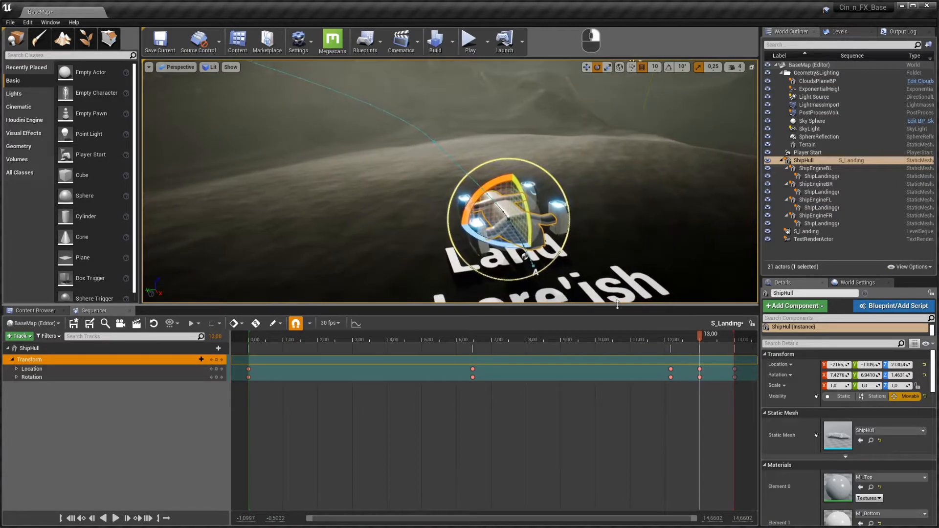
Step: Play back the final approach from just before 11 seconds
{"action": "left_click", "coordinate": [621, 339]}
{"action": "key", "text": "space"}
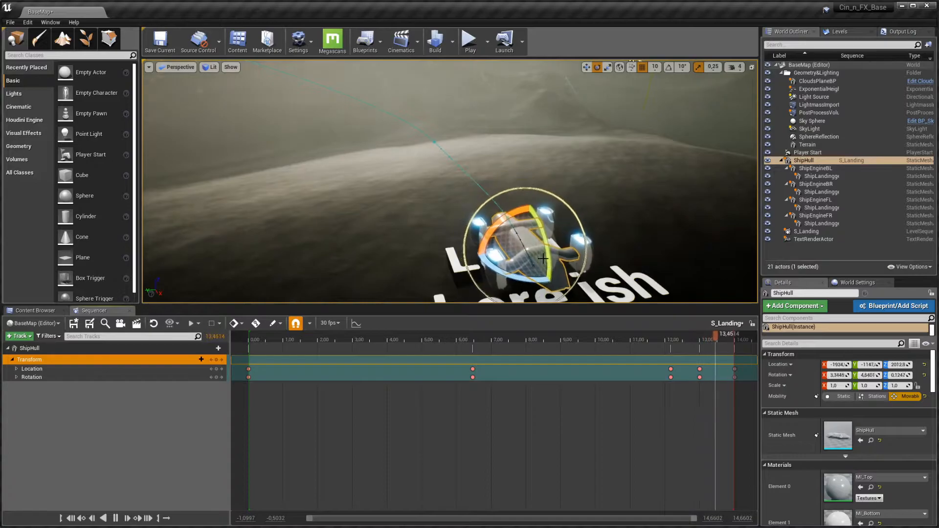
Step: At 10 seconds, move the hull to a location of about X -5316, Y 4957, Z 4273
{"action": "left_click_drag", "start_coordinate": [631, 336], "coordinate": [596, 333]}
{"action": "right_click_drag", "start_coordinate": [528, 250], "coordinate": [430, 215]}
{"action": "key", "text": "w"}
{"action": "left_click_drag", "start_coordinate": [441, 197], "coordinate": [439, 177]}
{"action": "right_click_drag", "start_coordinate": [439, 177], "coordinate": [465, 122]}
Step: Rotate the hull in local space to about X 4.7°, Y -10.3°, Z -69.5° and key its Transform at 10 seconds
{"action": "key", "text": "ctrl+grave"}
{"action": "key", "text": "a"}
{"action": "left_click_drag", "start_coordinate": [459, 195], "coordinate": [462, 224]}
{"action": "left_click_drag", "start_coordinate": [422, 215], "coordinate": [426, 215]}
{"action": "key", "text": "s"}
{"action": "right_click_drag", "start_coordinate": [427, 215], "coordinate": [352, 196]}
{"action": "key", "text": "d"}
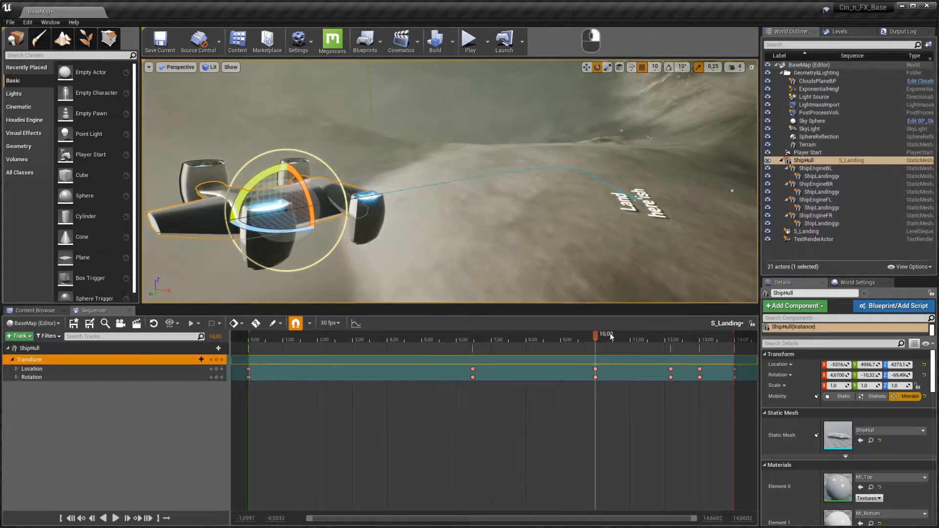
Step: At 10.80 seconds, bank the hull to about X 9°, Y 26.5°, Z -40.4° and key its Transform
{"action": "left_click_drag", "start_coordinate": [597, 345], "coordinate": [623, 347]}
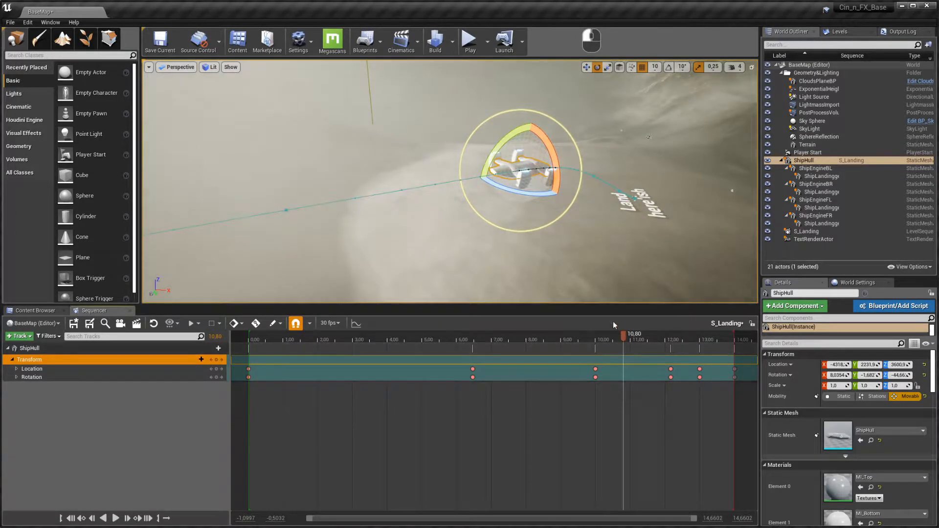
{"action": "right_click_drag", "start_coordinate": [570, 274], "coordinate": [544, 271]}
{"action": "key", "text": "w"}
{"action": "key", "text": "d"}
{"action": "key", "text": "s"}
{"action": "left_click_drag", "start_coordinate": [447, 163], "coordinate": [496, 198]}
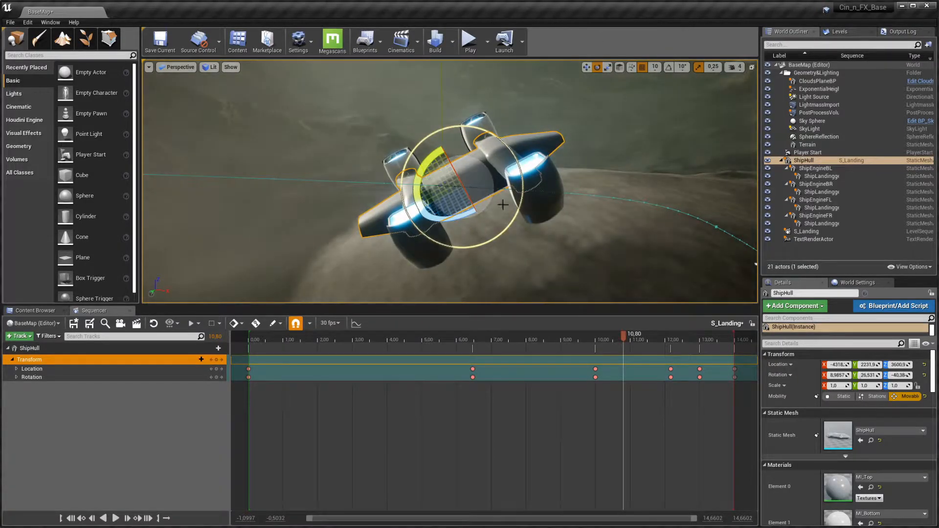
{"action": "key", "text": "s"}
Step: Play back the hull's descent from 6.50 seconds to the touchdown at 14 seconds
{"action": "left_click_drag", "start_coordinate": [602, 337], "coordinate": [474, 336]}
{"action": "key", "text": "d"}
{"action": "right_click_drag", "start_coordinate": [482, 274], "coordinate": [527, 228]}
{"action": "key", "text": "w"}
{"action": "key", "text": "s"}
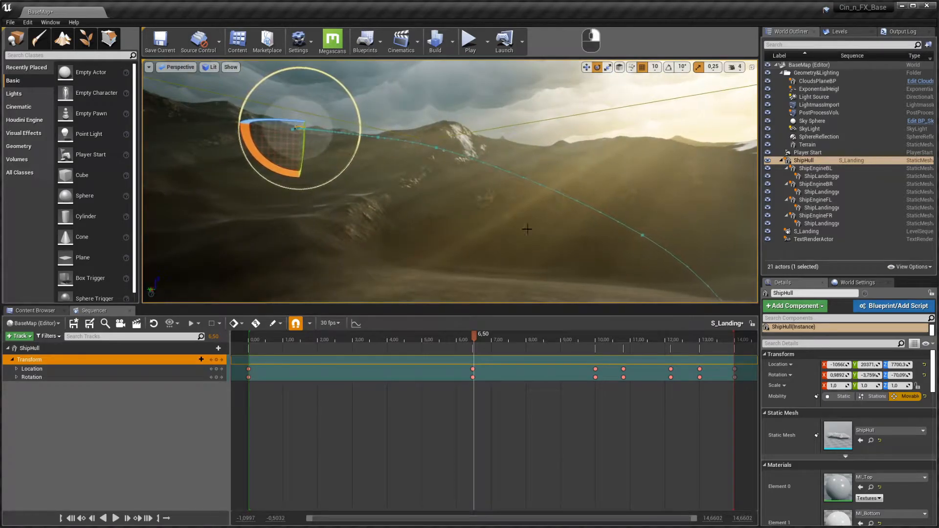
{"action": "key", "text": "space"}
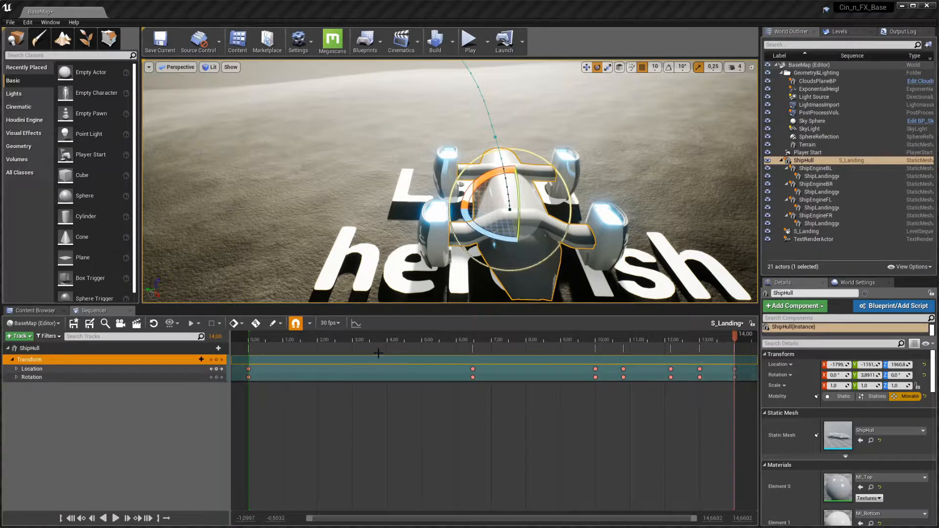
Step: Open the hull's Transform curves in the Curve Editor and dock it next to the Sequencer
{"action": "left_click", "coordinate": [356, 323]}
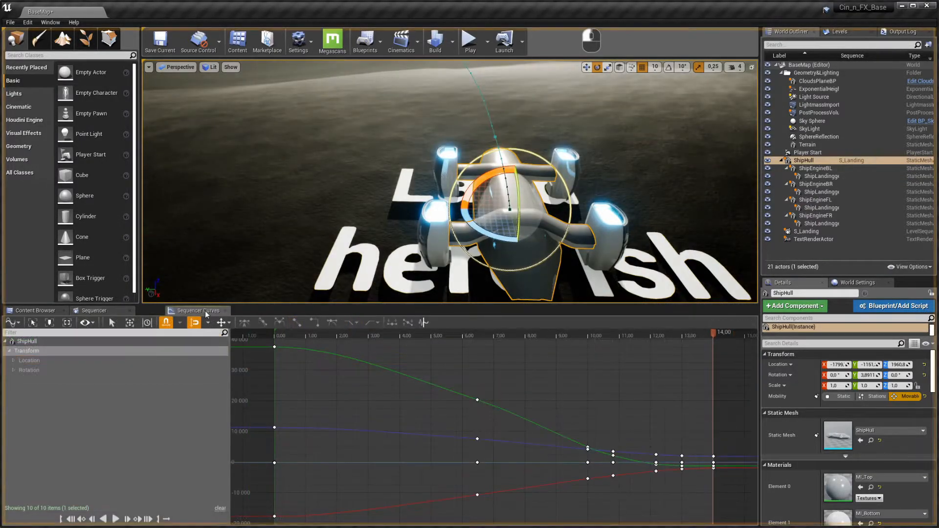
{"action": "left_click_drag", "start_coordinate": [189, 314], "coordinate": [170, 317]}
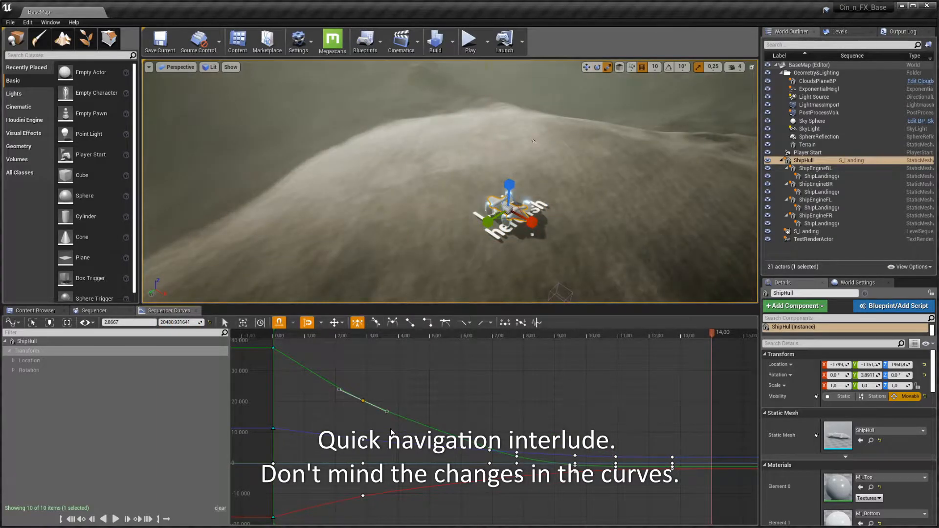
{"action": "right_click_drag", "start_coordinate": [391, 428], "coordinate": [442, 402]}
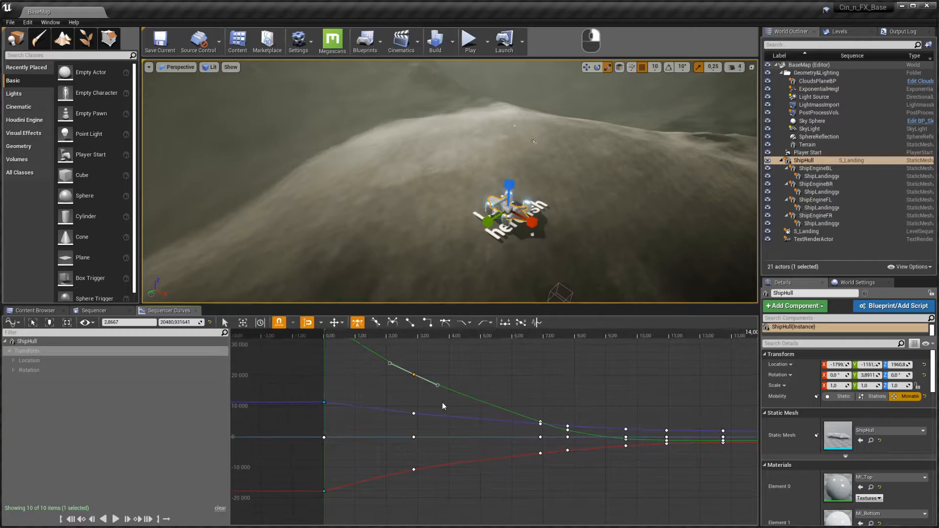
Step: Inspect the hull's Transform curves at different zoom levels and frame them across the whole 14 seconds
{"action": "scroll", "coordinate": [443, 403], "scroll_direction": "up", "scroll_amount": 6}
{"action": "scroll", "coordinate": [442, 403], "scroll_direction": "down", "scroll_amount": 7}
{"action": "scroll", "coordinate": [443, 403], "scroll_direction": "up", "scroll_amount": 7}
{"action": "scroll", "coordinate": [442, 403], "scroll_direction": "up", "scroll_amount": 2}
{"action": "scroll", "coordinate": [443, 403], "scroll_direction": "down", "scroll_amount": 9}
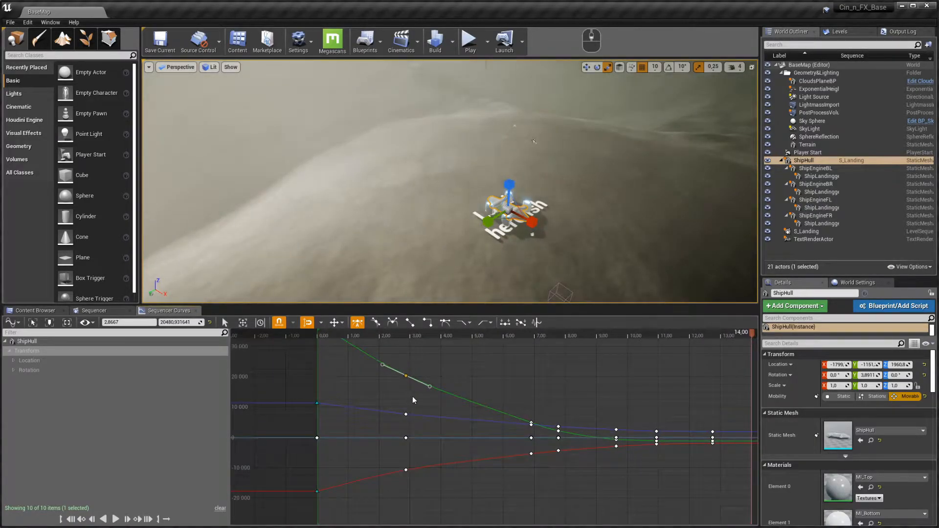
{"action": "left_click", "coordinate": [412, 397]}
{"action": "right_click_drag", "start_coordinate": [448, 400], "coordinate": [464, 418], "text": "alt"}
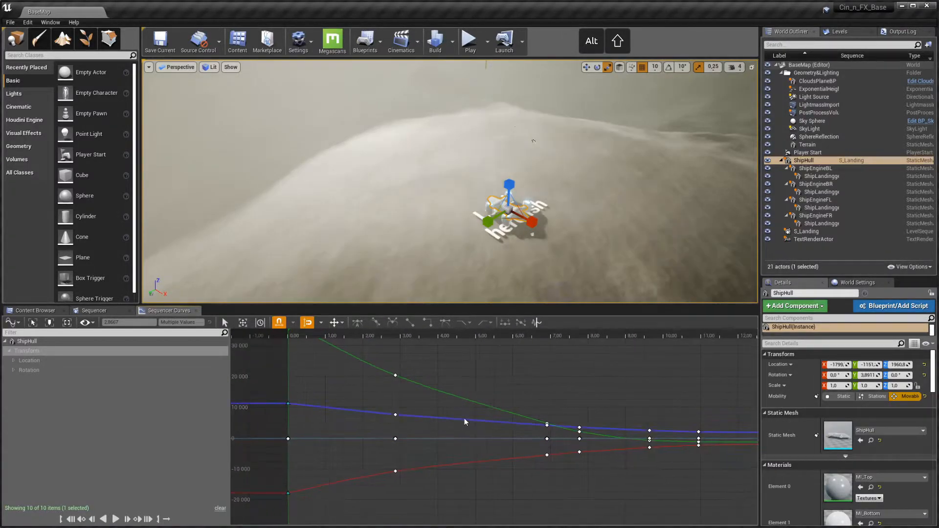
{"action": "key", "text": "f"}
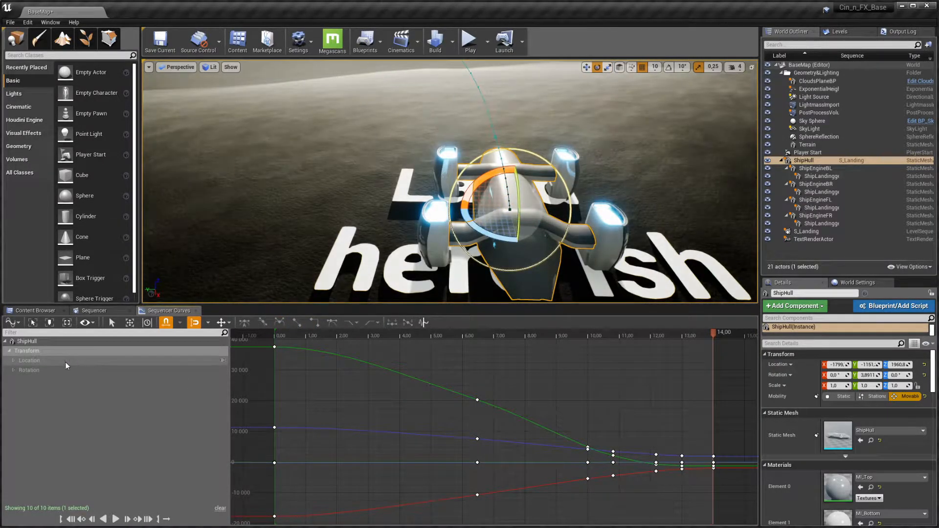
Step: Show only the hull's Location curves and return the playhead to 0 seconds
{"action": "left_click", "coordinate": [35, 359]}
{"action": "mouse_move", "coordinate": [275, 347]}
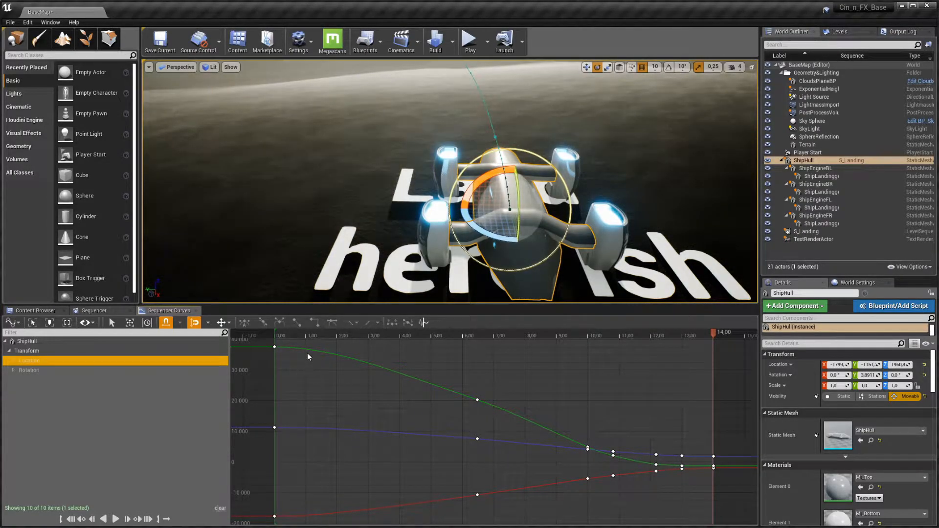
{"action": "left_click_drag", "start_coordinate": [301, 336], "coordinate": [274, 334]}
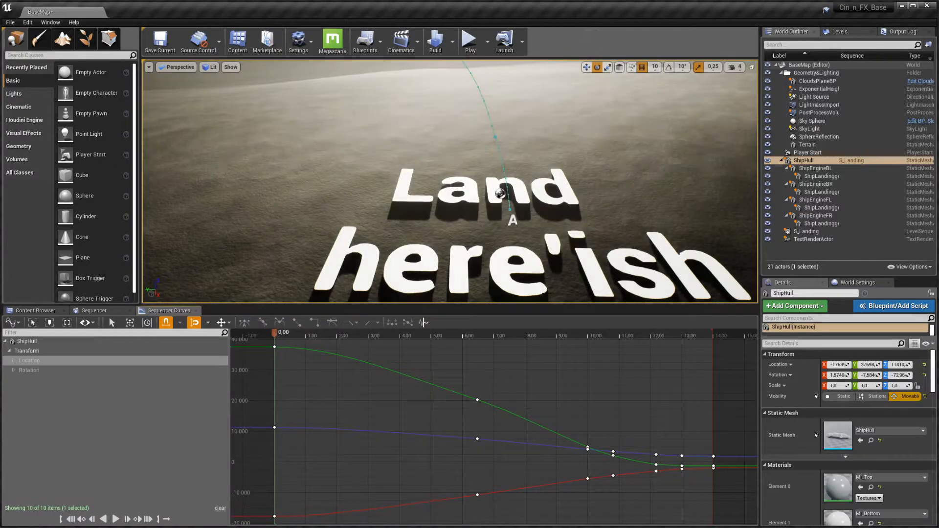
Step: Focus the viewport on the hull and play back the first part of its flight from 0 to about 5.7 seconds
{"action": "right_click_drag", "start_coordinate": [461, 187], "coordinate": [284, 105]}
{"action": "key", "text": "f"}
{"action": "key", "text": "s"}
{"action": "key", "text": "d"}
{"action": "right_click_drag", "start_coordinate": [449, 181], "coordinate": [416, 147]}
{"action": "left_click", "coordinate": [394, 392]}
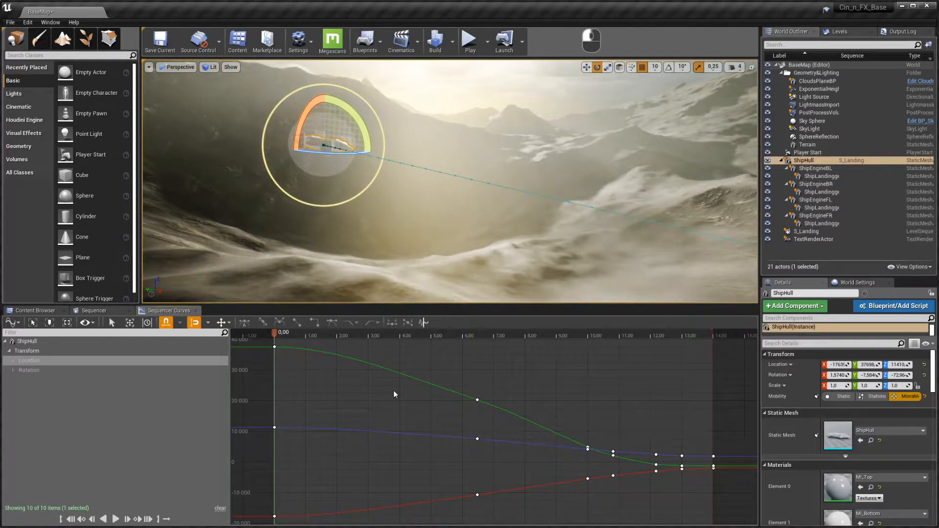
{"action": "key", "text": "space"}
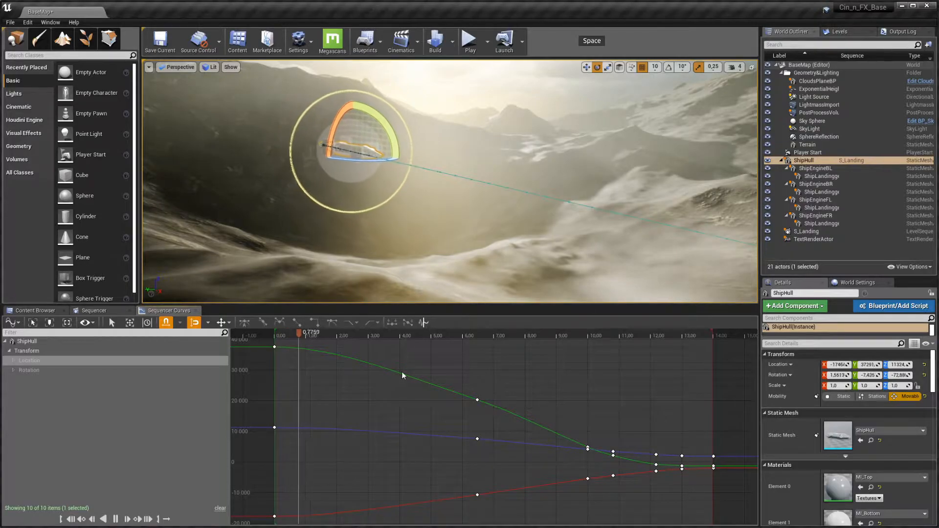
{"action": "right_click_drag", "start_coordinate": [394, 195], "coordinate": [494, 205]}
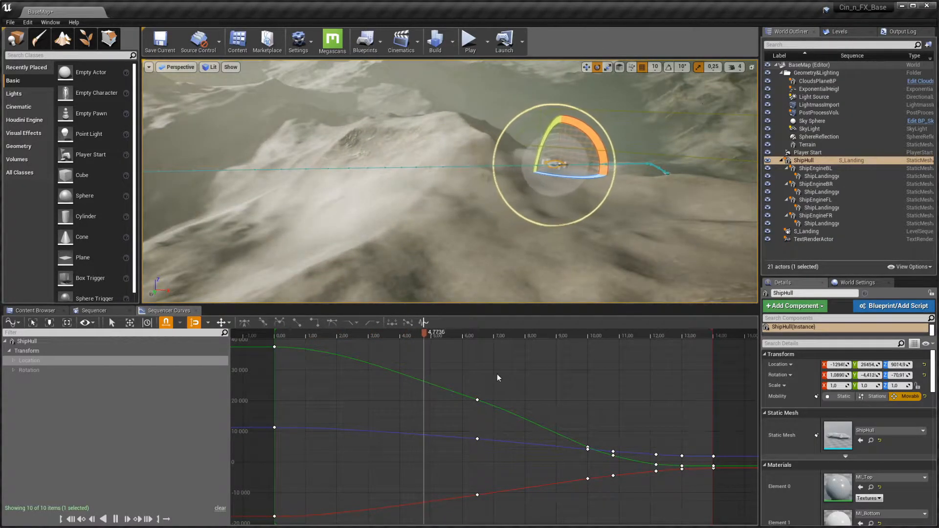
{"action": "key", "text": "space"}
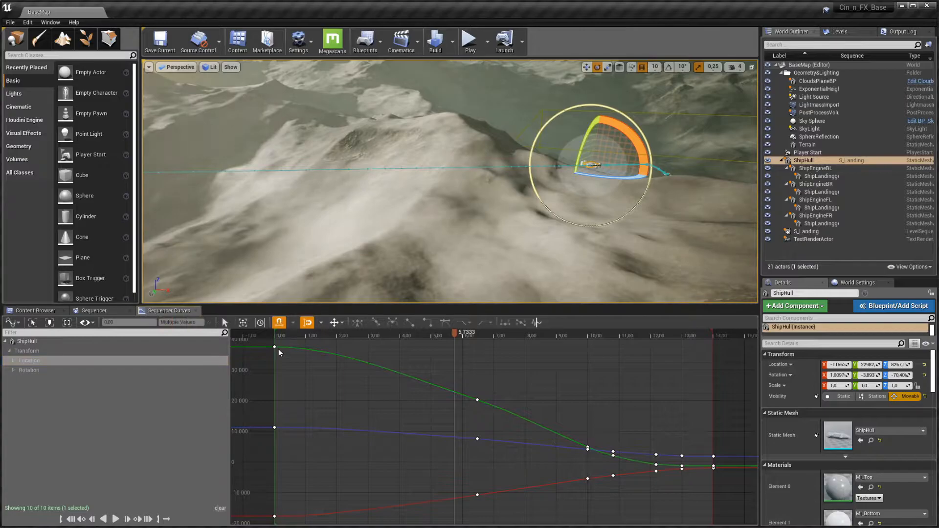
Step: Try weighted tangents on the hull's Location Y key at 0 seconds
{"action": "left_click", "coordinate": [274, 348]}
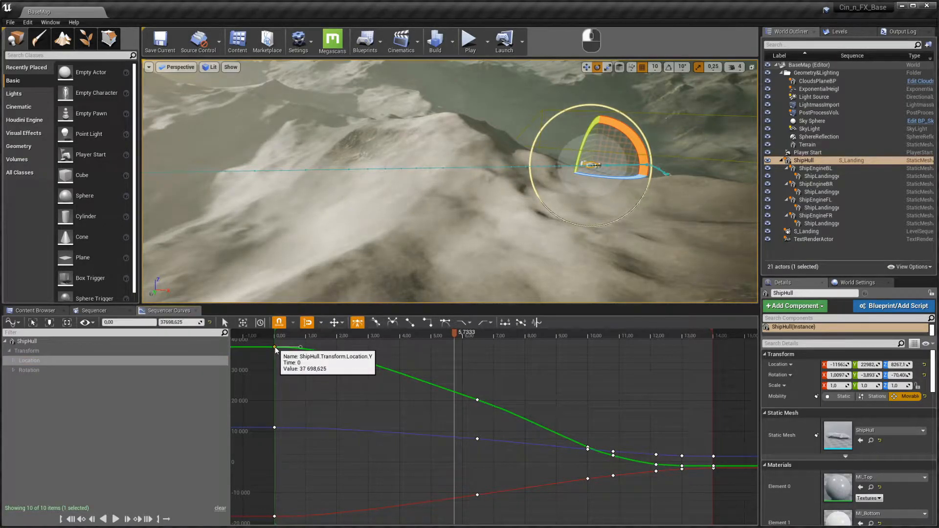
{"action": "right_click", "coordinate": [275, 347]}
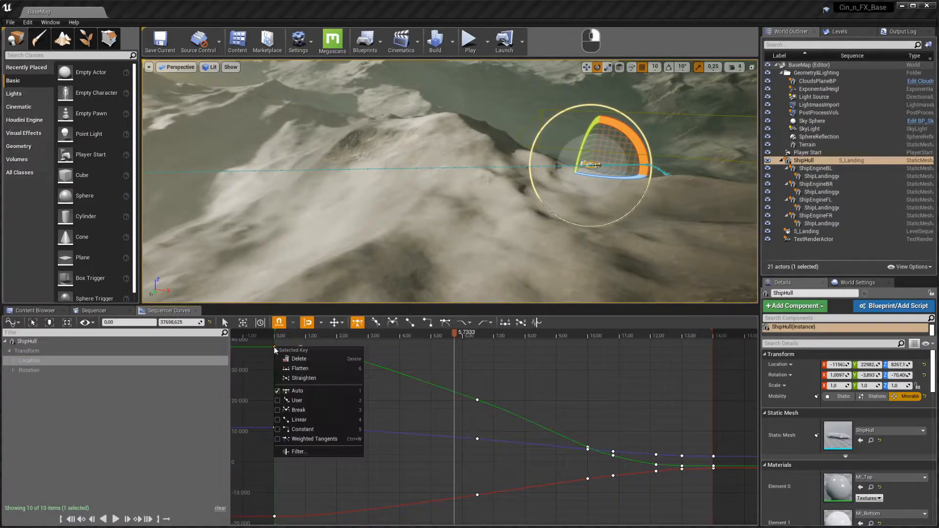
{"action": "left_click", "coordinate": [304, 439]}
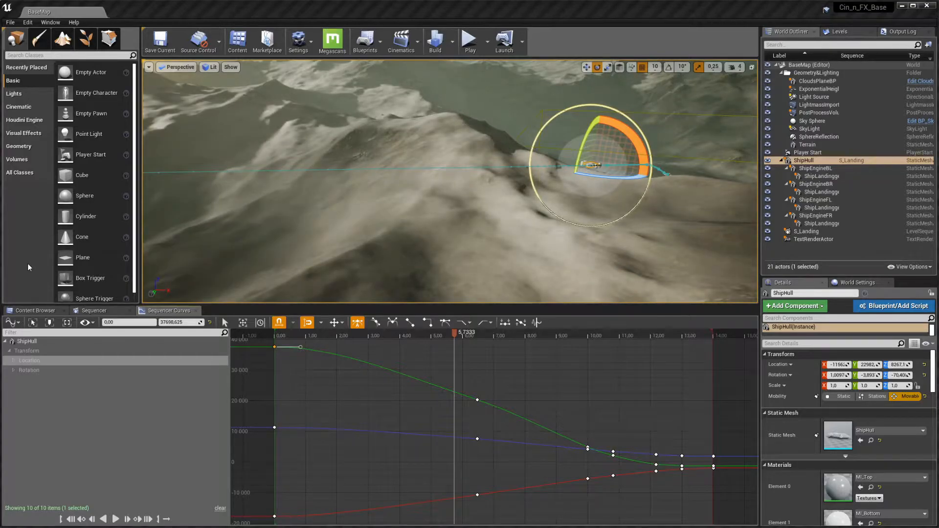
Step: Set the hull's X, Y and Z Location keys at 0 seconds to linear interpolation
{"action": "left_click", "coordinate": [225, 323]}
{"action": "left_click_drag", "start_coordinate": [260, 343], "coordinate": [295, 519]}
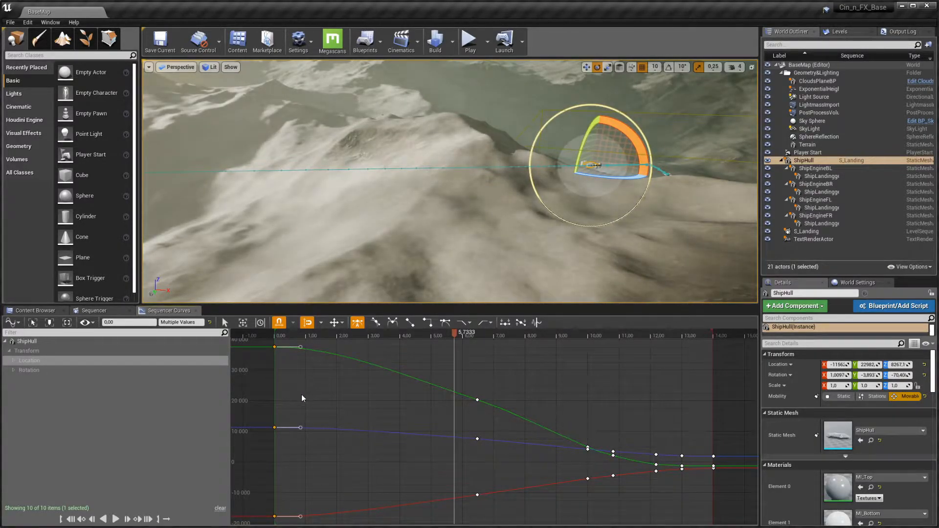
{"action": "key", "text": "4"}
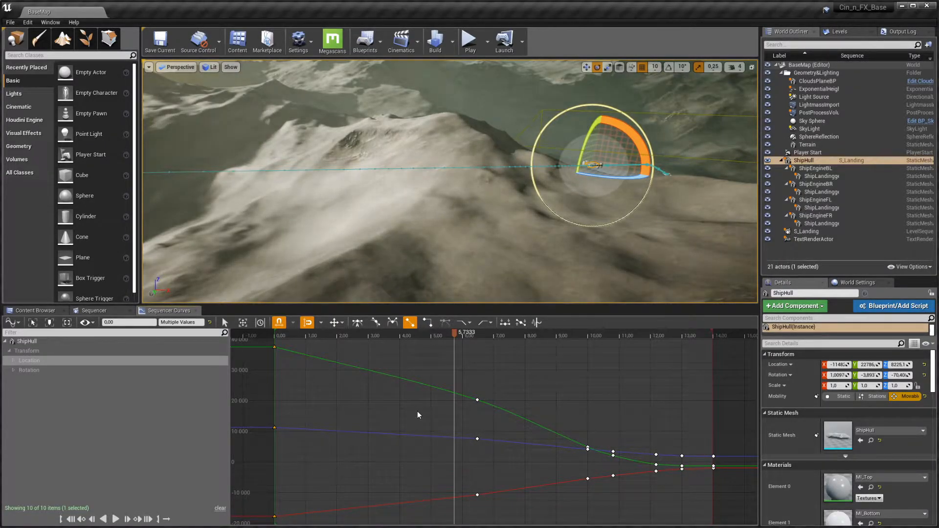
Step: Try scaling and moving the Location keys between about 6.5 and 12 seconds with the Transform tool
{"action": "key", "text": "w"}
{"action": "left_click_drag", "start_coordinate": [467, 370], "coordinate": [670, 524]}
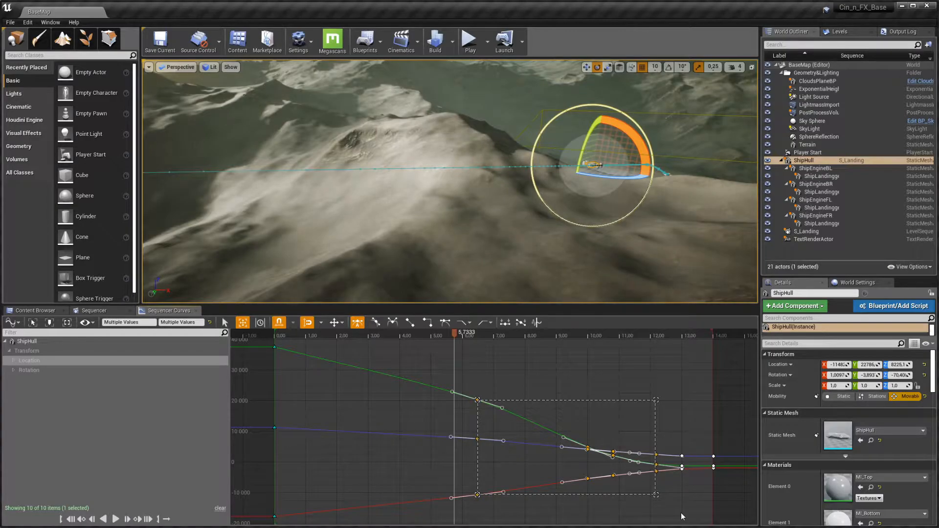
{"action": "left_click_drag", "start_coordinate": [656, 452], "coordinate": [541, 443]}
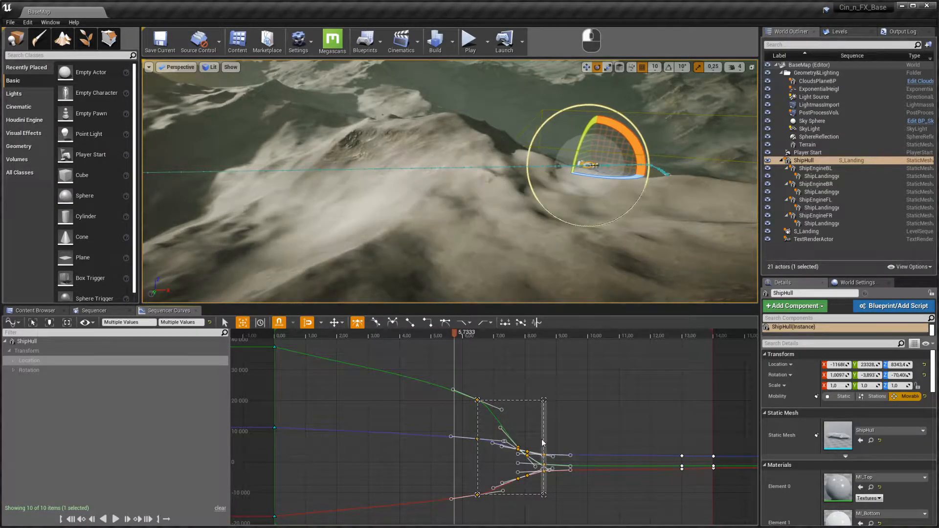
{"action": "left_click_drag", "start_coordinate": [544, 398], "coordinate": [634, 392]}
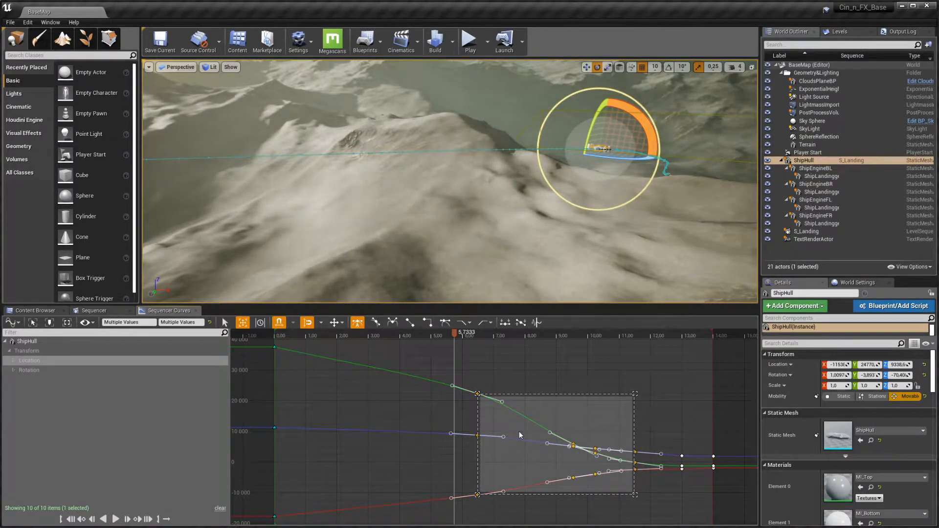
{"action": "left_click_drag", "start_coordinate": [520, 433], "coordinate": [513, 401]}
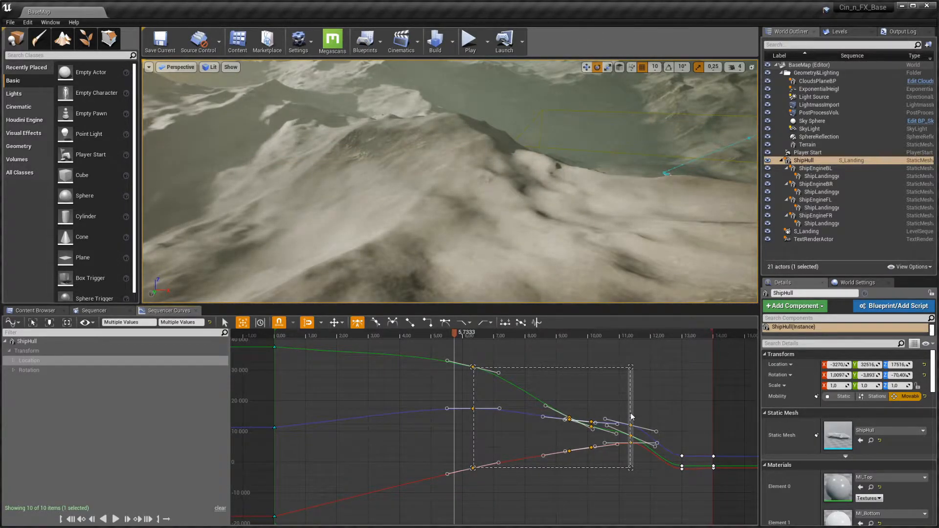
{"action": "left_click_drag", "start_coordinate": [624, 417], "coordinate": [601, 422], "text": "alt"}
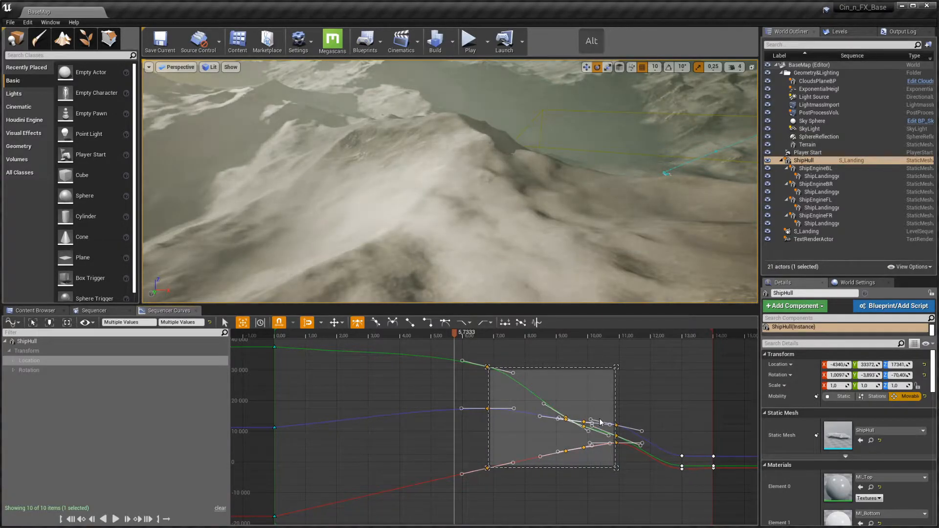
Step: Undo the Transform tool's scaling and moving of the Location keys
{"action": "key", "text": "ctrl+z"}
{"action": "key", "text": "ctrl+z"}
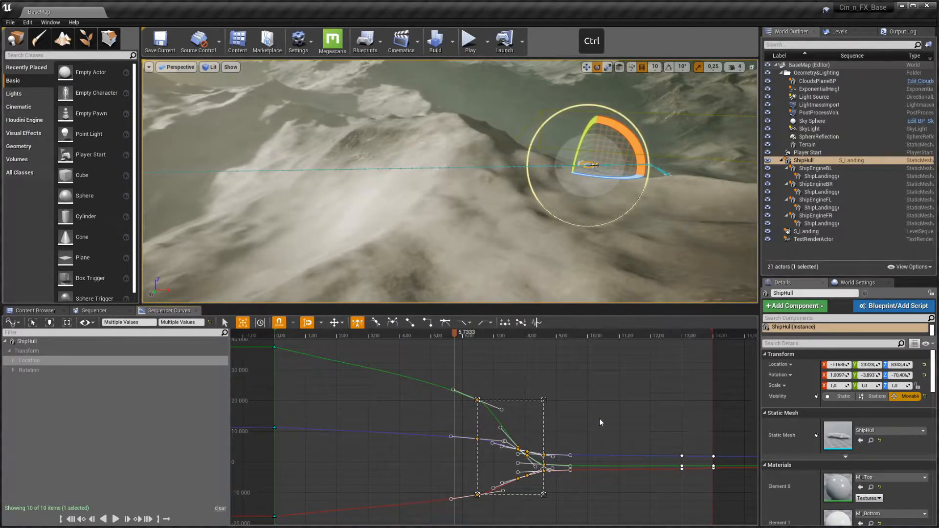
{"action": "key", "text": "ctrl+z"}
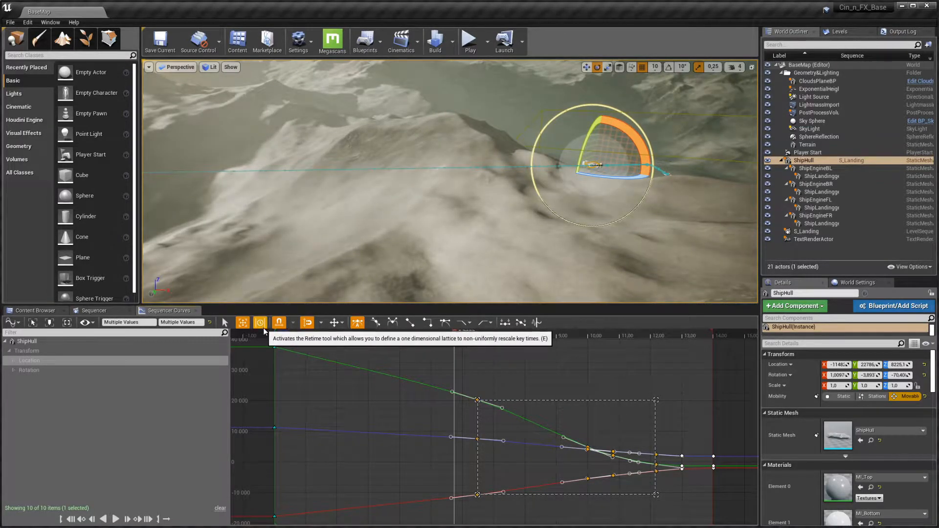
Step: Add and select a Retime tool anchor at about 6.5 seconds and show all of the hull's Transform curves
{"action": "key", "text": "e"}
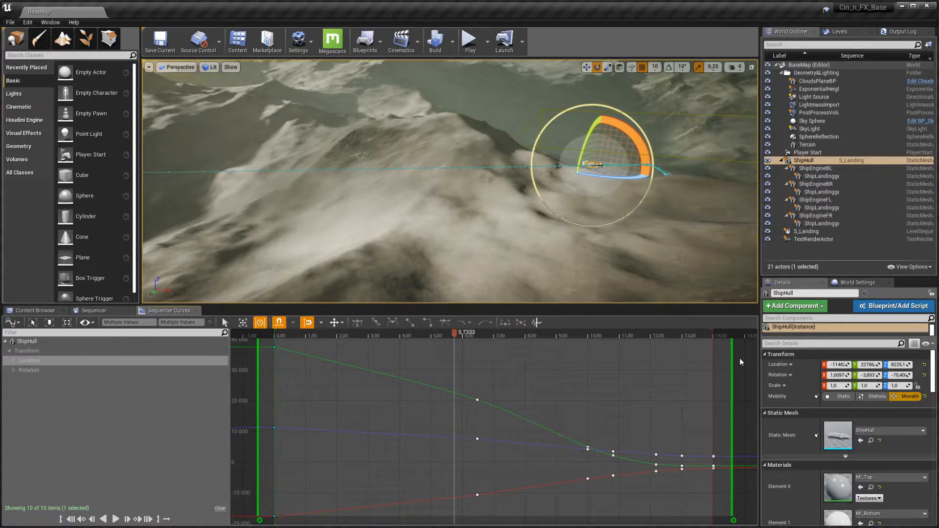
{"action": "double_click", "coordinate": [479, 373]}
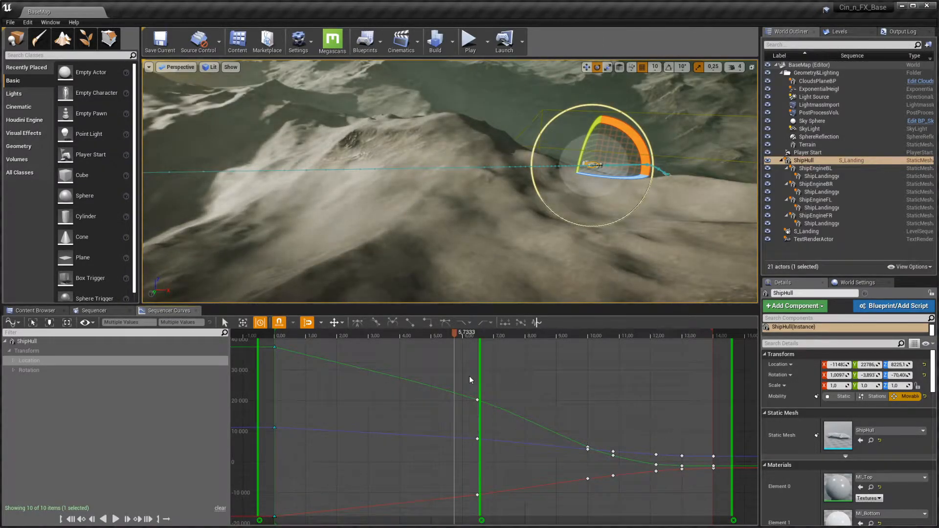
{"action": "left_click", "coordinate": [480, 375]}
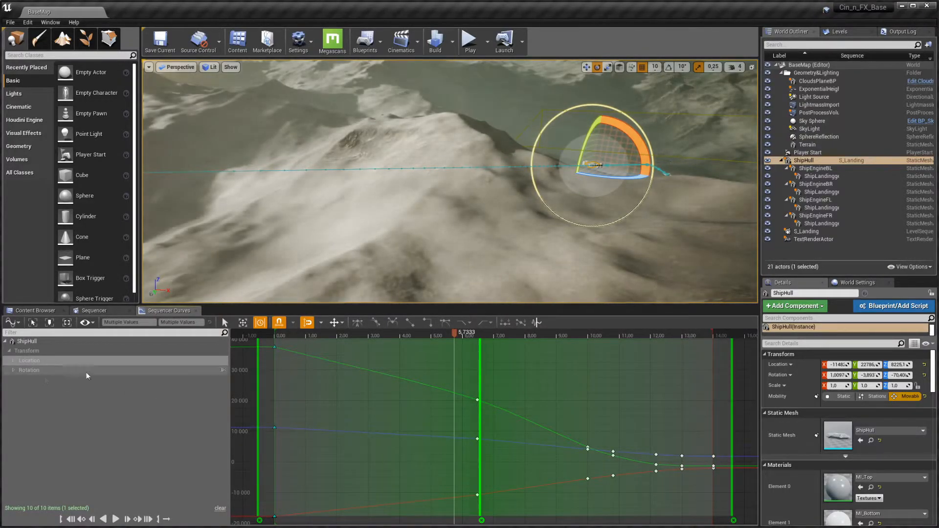
{"action": "left_click", "coordinate": [39, 351]}
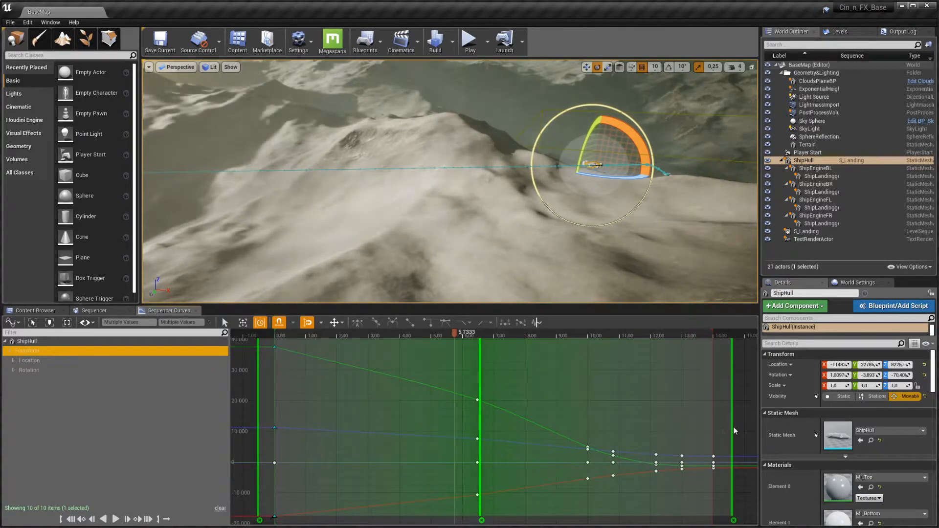
Step: Retime the Transform keys by moving the middle anchor to about 3.5 seconds and the end anchor to about 14 seconds
{"action": "left_click_drag", "start_coordinate": [732, 426], "coordinate": [635, 425]}
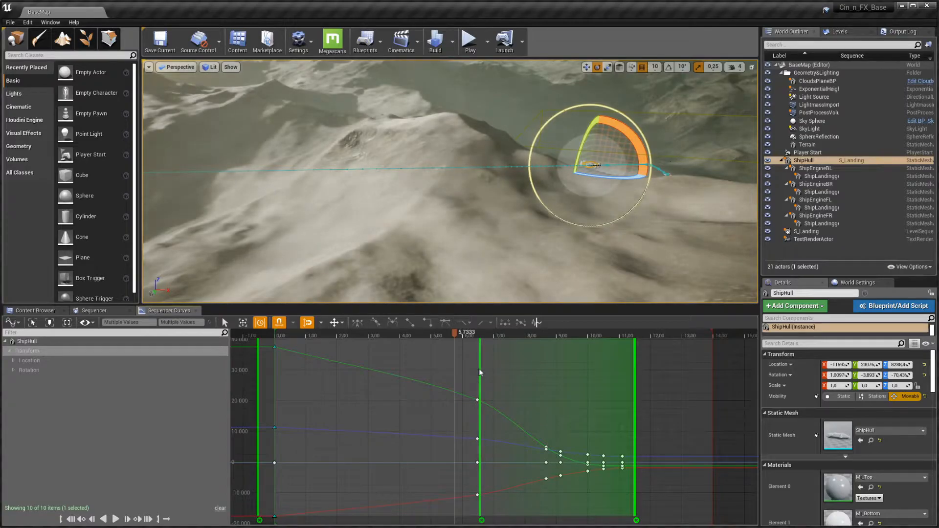
{"action": "mouse_move", "coordinate": [479, 368]}
{"action": "left_mouse_down"}
{"action": "mouse_move", "coordinate": [365, 375]}
{"action": "mouse_move", "coordinate": [385, 374]}
{"action": "left_mouse_up"}
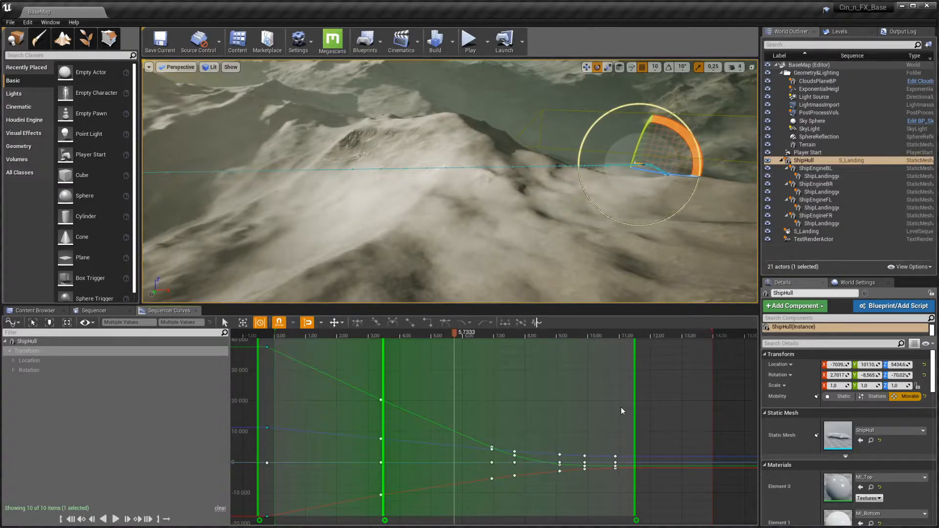
{"action": "left_click_drag", "start_coordinate": [634, 411], "coordinate": [714, 423]}
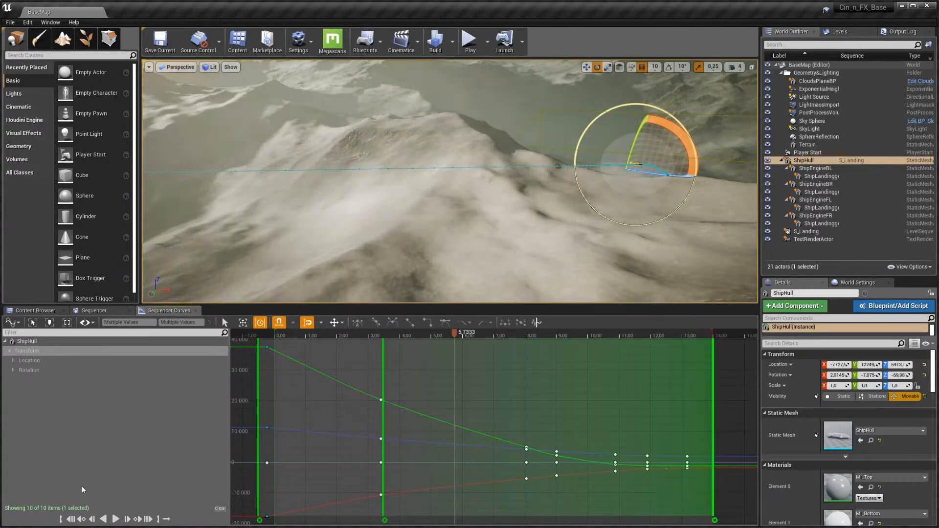
Step: Play back the retimed flight from 0 to about 12.9 seconds, following the hull to the landing spot
{"action": "left_click", "coordinate": [70, 519]}
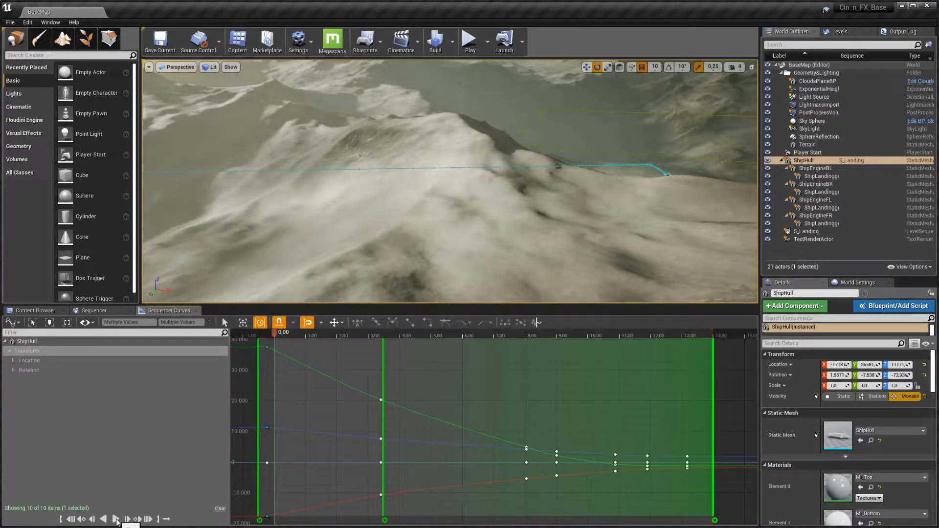
{"action": "left_click", "coordinate": [116, 519]}
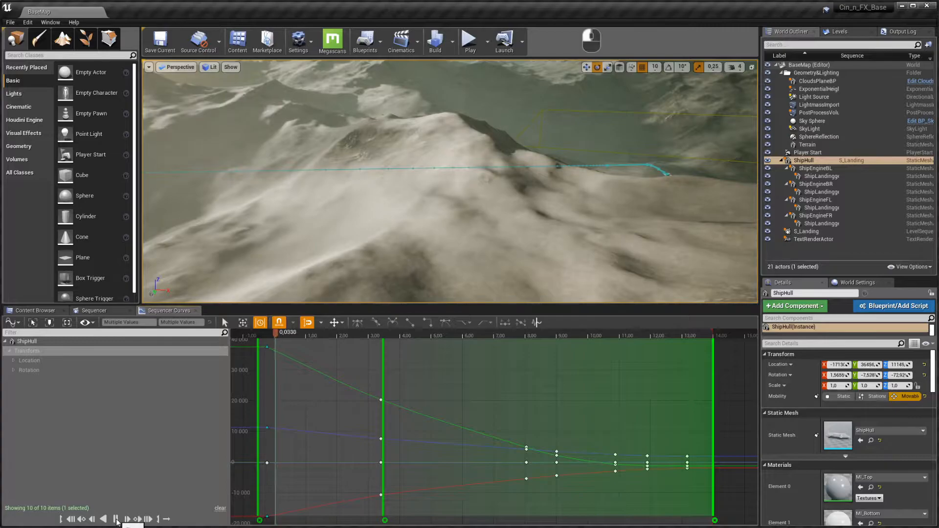
{"action": "key", "text": "d"}
{"action": "key", "text": "w"}
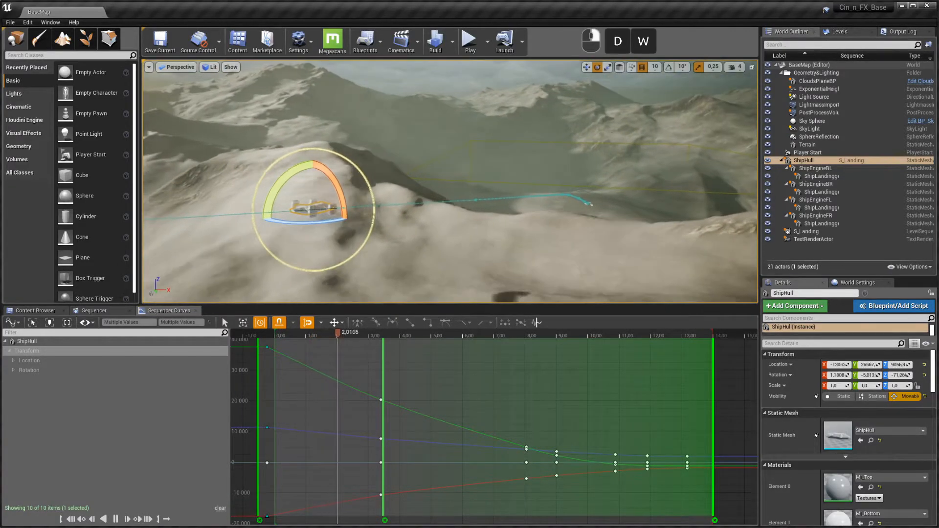
{"action": "right_click_drag", "start_coordinate": [450, 181], "coordinate": [465, 249]}
{"action": "key", "text": "w"}
{"action": "key", "text": "d"}
{"action": "key", "text": "d"}
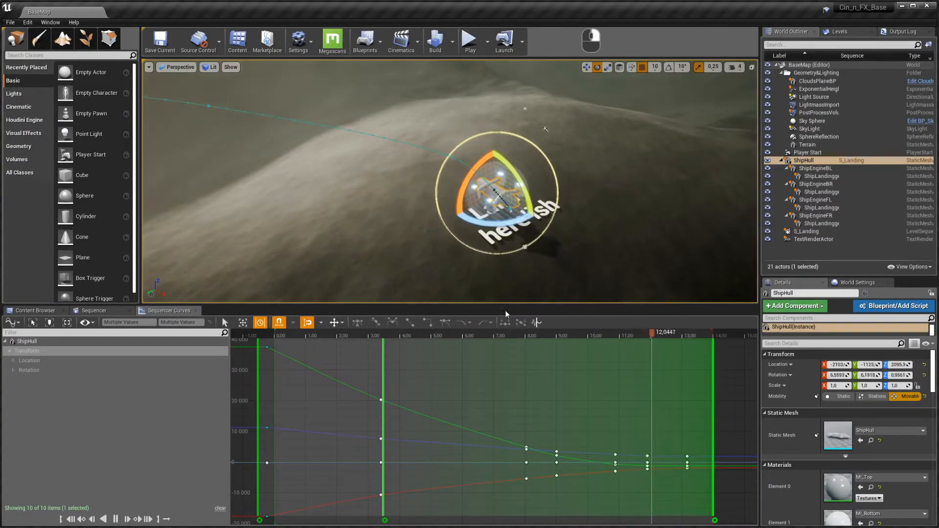
{"action": "key", "text": "space"}
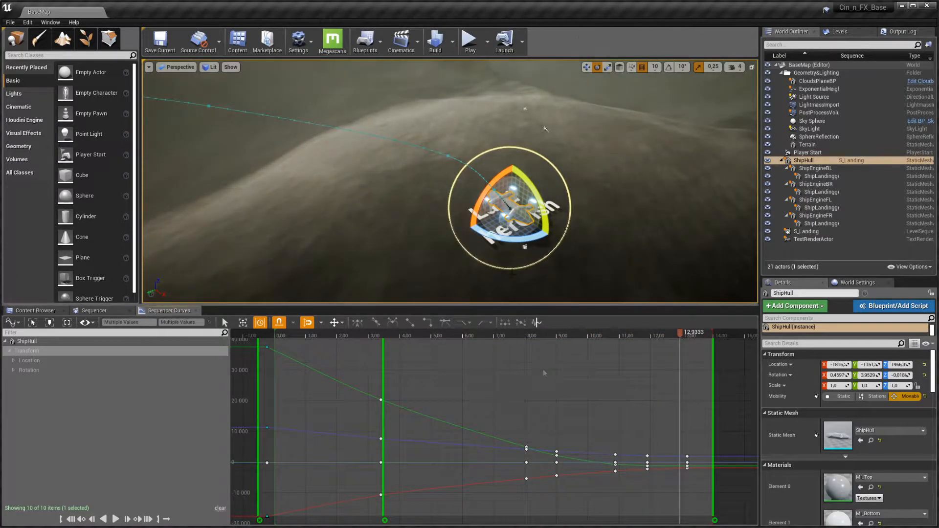
Step: Move the playhead to 9 seconds and replace the middle Retime anchor with one at about 8.8 seconds
{"action": "right_click_drag", "start_coordinate": [537, 295], "coordinate": [499, 259]}
{"action": "mouse_move", "coordinate": [567, 334]}
{"action": "left_mouse_down"}
{"action": "mouse_move", "coordinate": [529, 334]}
{"action": "mouse_move", "coordinate": [556, 338]}
{"action": "left_mouse_up"}
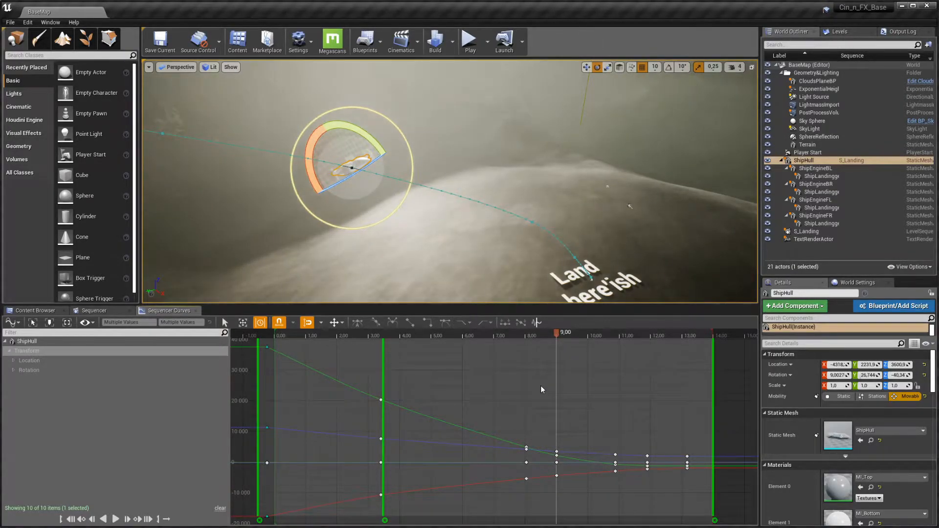
{"action": "left_click", "coordinate": [385, 521]}
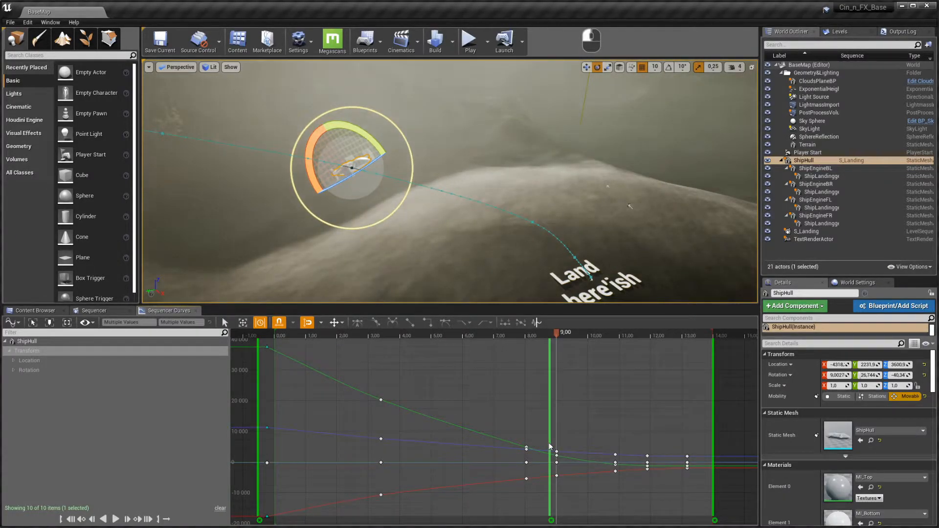
Step: Move the end Retime anchor to about 12.7 seconds and the middle one to about 7.5 seconds, and play back the flight from 2.7 seconds
{"action": "left_click_drag", "start_coordinate": [714, 452], "coordinate": [674, 456]}
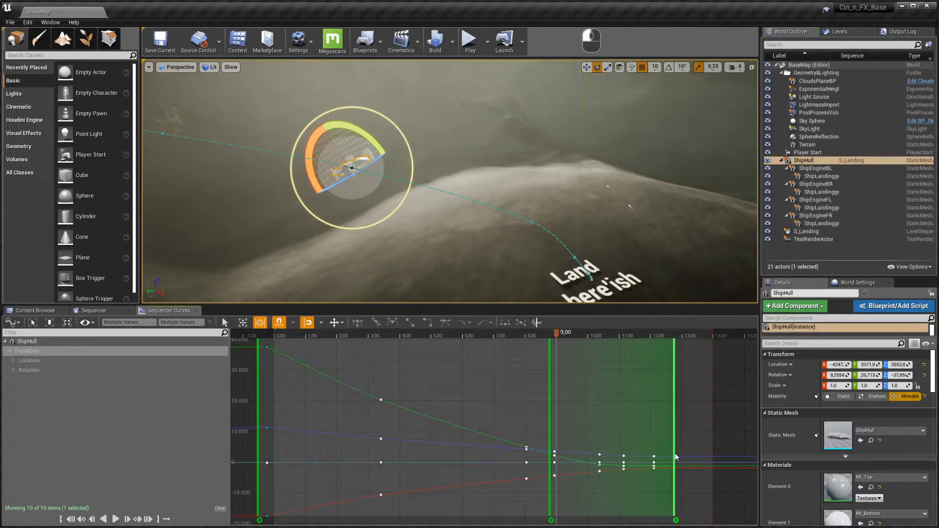
{"action": "left_click_drag", "start_coordinate": [546, 429], "coordinate": [511, 431]}
{"action": "left_click", "coordinate": [360, 334]}
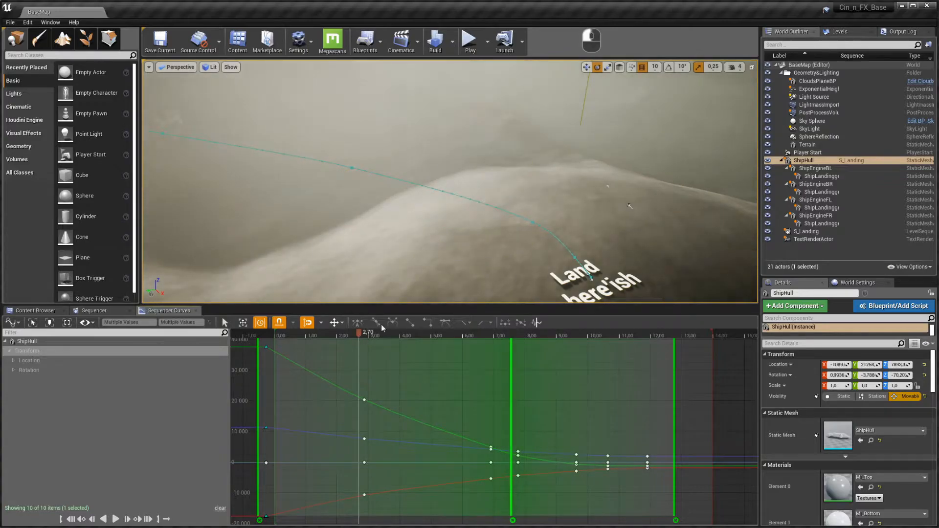
{"action": "key", "text": "r"}
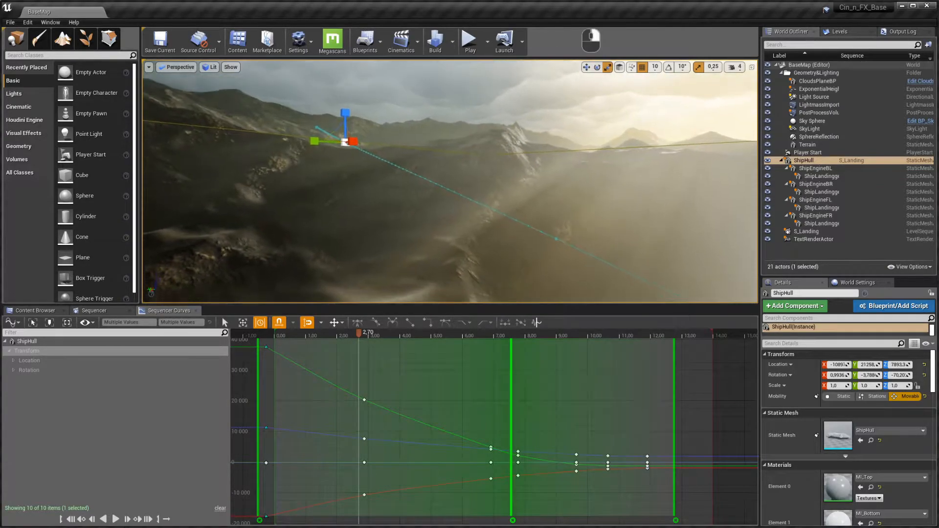
{"action": "key", "text": "space"}
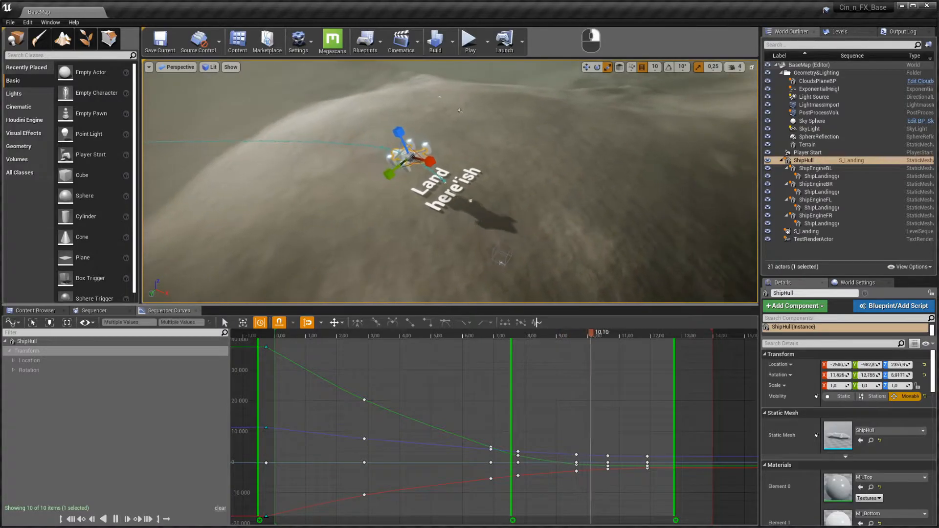
{"action": "key", "text": "space"}
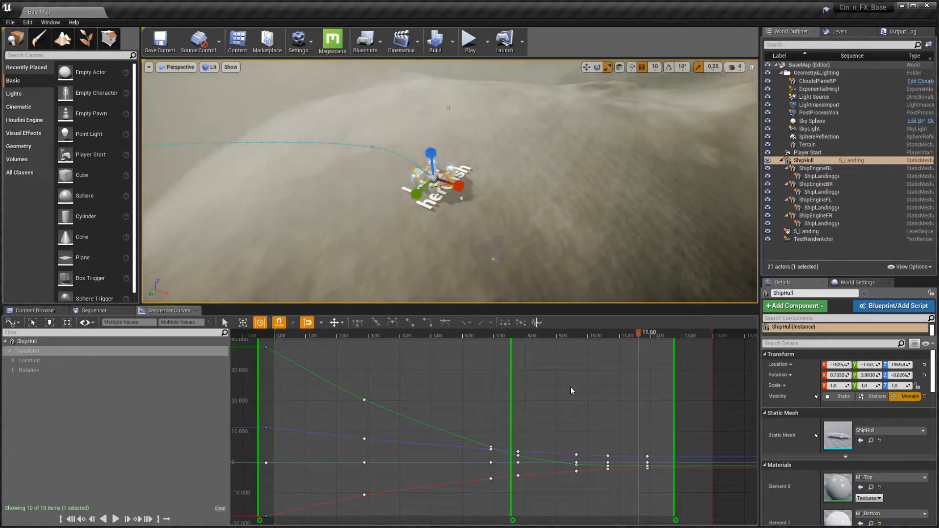
Step: Add a Retime anchor at about 9.9 seconds, move the end anchor to about 14 seconds, and play back the landing from about 6.3 seconds
{"action": "double_click", "coordinate": [585, 422]}
{"action": "left_click_drag", "start_coordinate": [675, 429], "coordinate": [711, 435]}
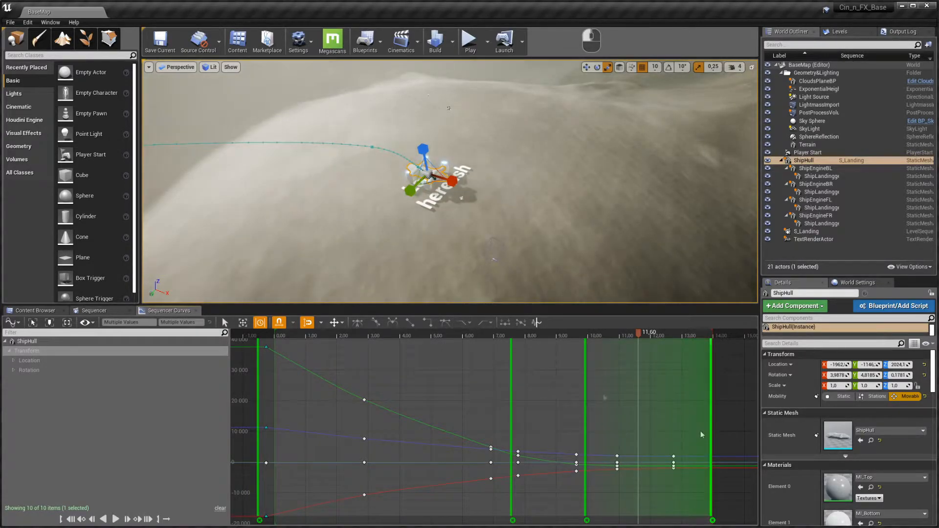
{"action": "left_click", "coordinate": [471, 335]}
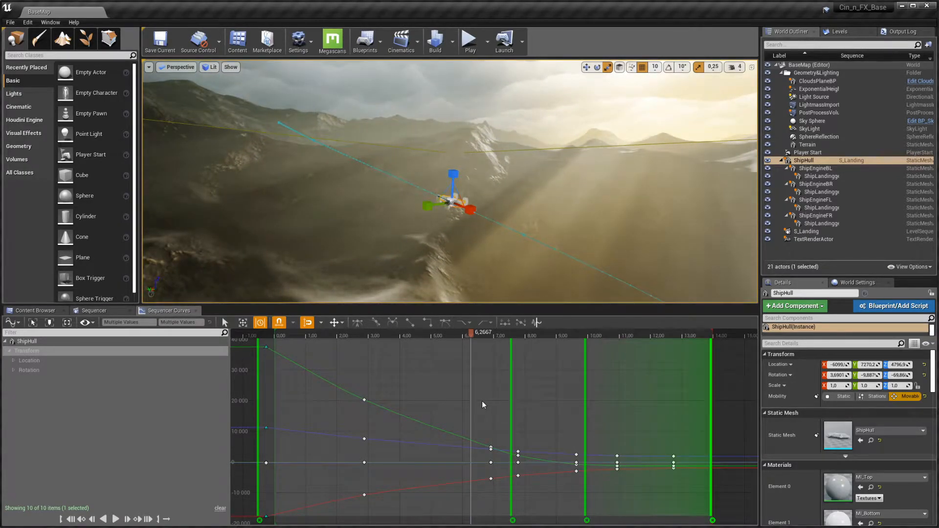
{"action": "key", "text": "space"}
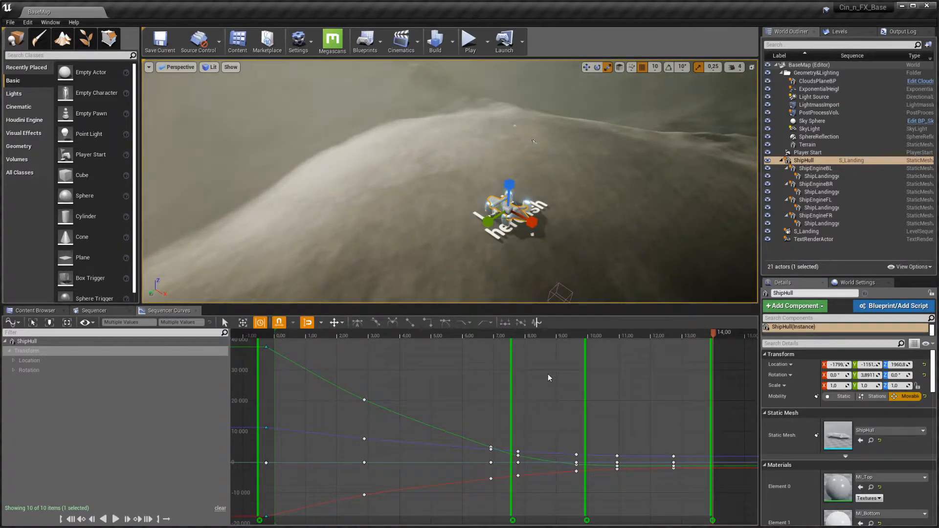
Step: Leave the Retime tool and move all of the hull's first Transform keys to time 0
{"action": "key", "text": "q"}
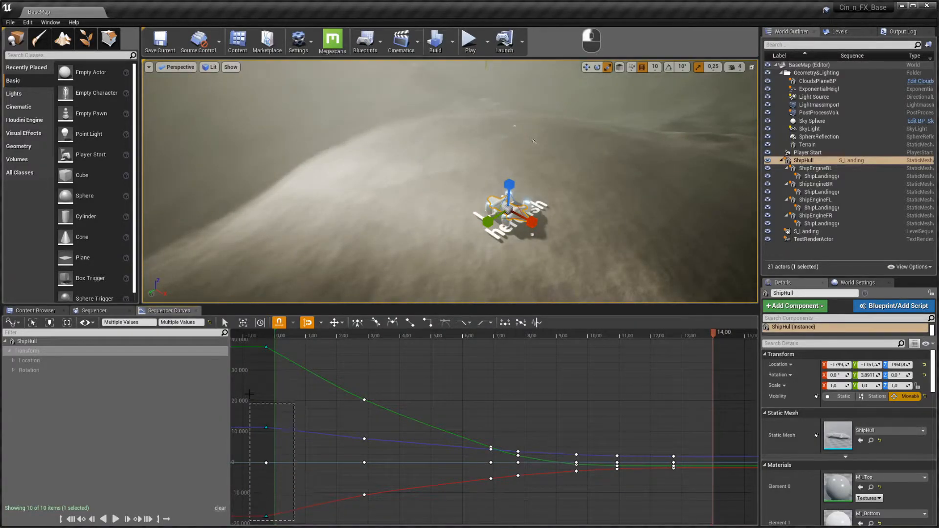
{"action": "left_click_drag", "start_coordinate": [295, 520], "coordinate": [294, 520]}
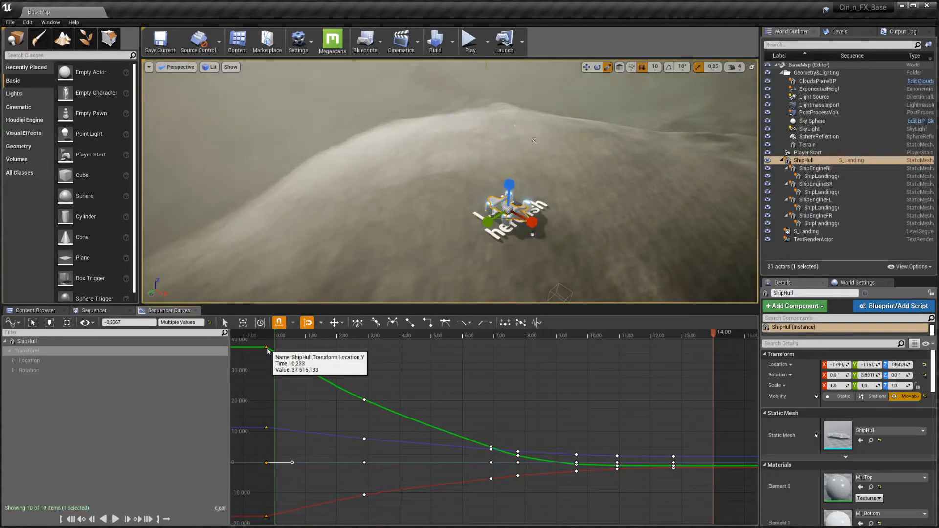
{"action": "left_click", "coordinate": [267, 348], "text": "shift"}
{"action": "mouse_move", "coordinate": [271, 349]}
{"action": "left_mouse_down"}
{"action": "mouse_move", "coordinate": [291, 351]}
{"action": "mouse_move", "coordinate": [276, 351]}
{"action": "left_mouse_up"}
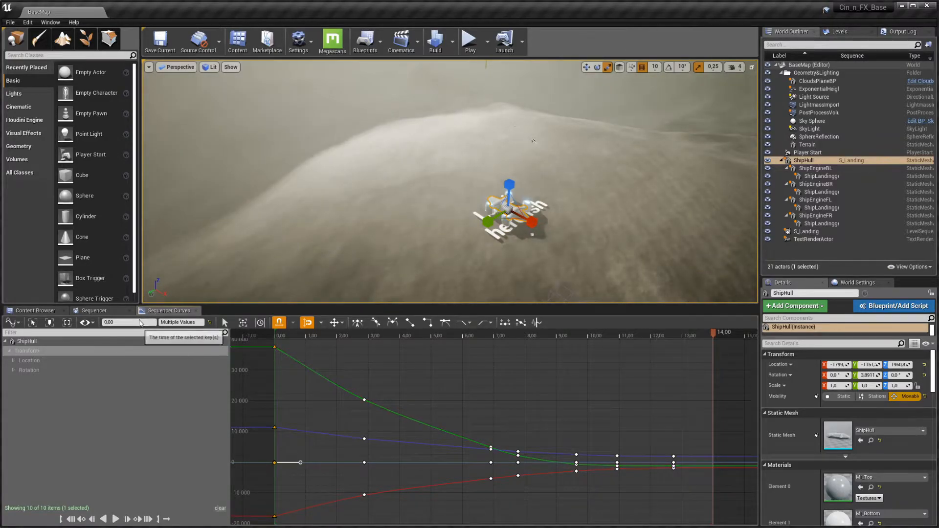
{"action": "left_click", "coordinate": [116, 323]}
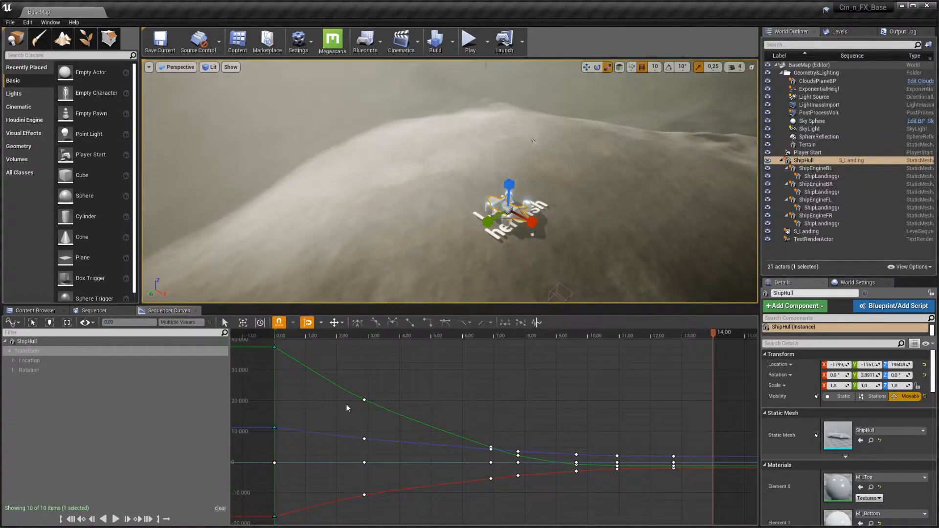
Step: Try weighted tangents on the Location Y key at about 2.87 seconds, lengthening and flattening its handles
{"action": "mouse_move", "coordinate": [364, 400]}
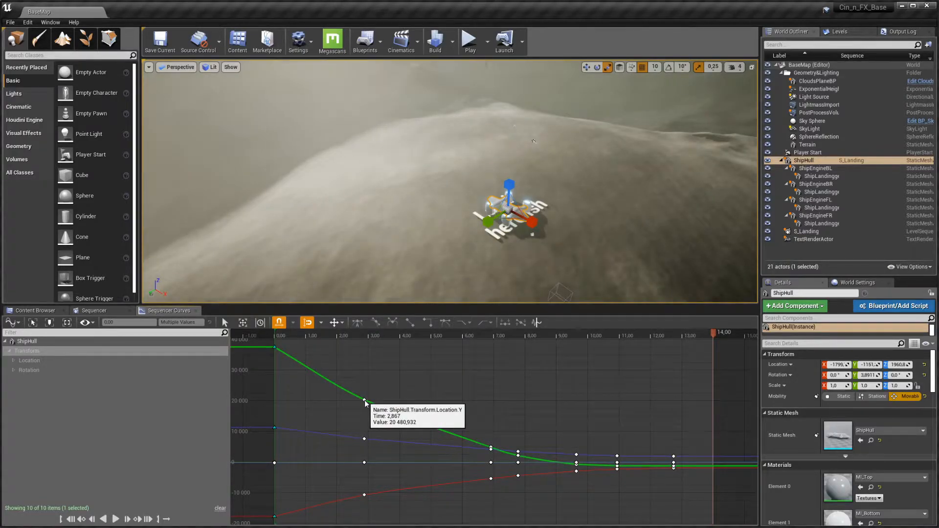
{"action": "left_click", "coordinate": [365, 400], "text": "ctrl"}
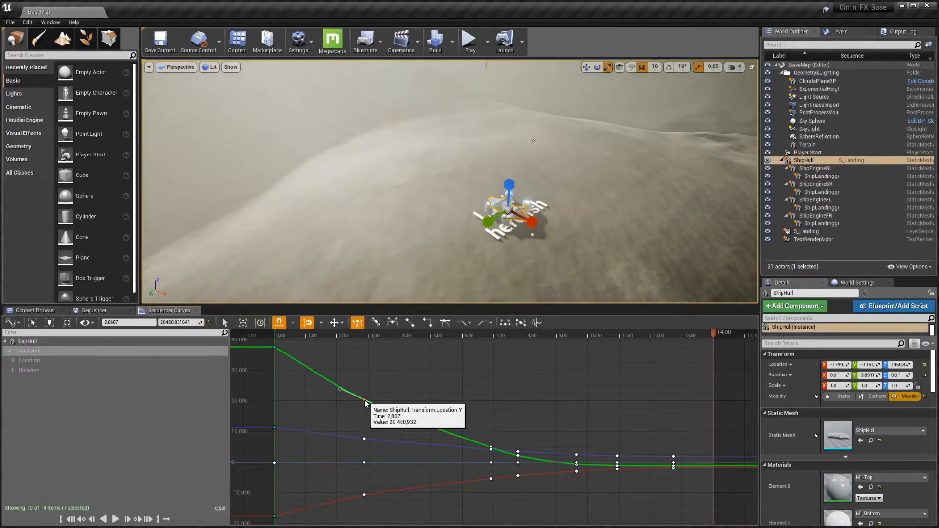
{"action": "key", "text": "ctrl+w"}
{"action": "left_click_drag", "start_coordinate": [406, 420], "coordinate": [433, 412]}
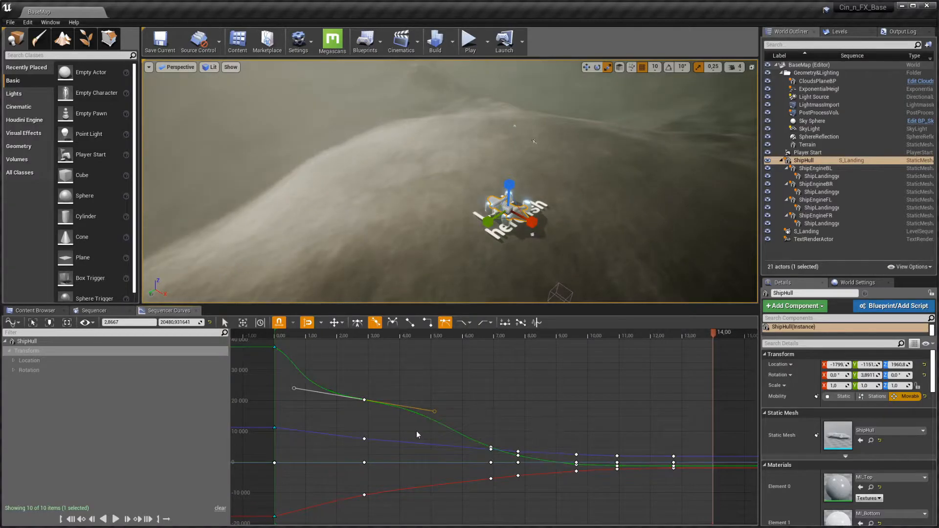
Step: Try broken tangents on the same Location Y key, angling both handles upward separately, and restore automatic interpolation
{"action": "key", "text": "3"}
{"action": "left_click_drag", "start_coordinate": [434, 412], "coordinate": [379, 350]}
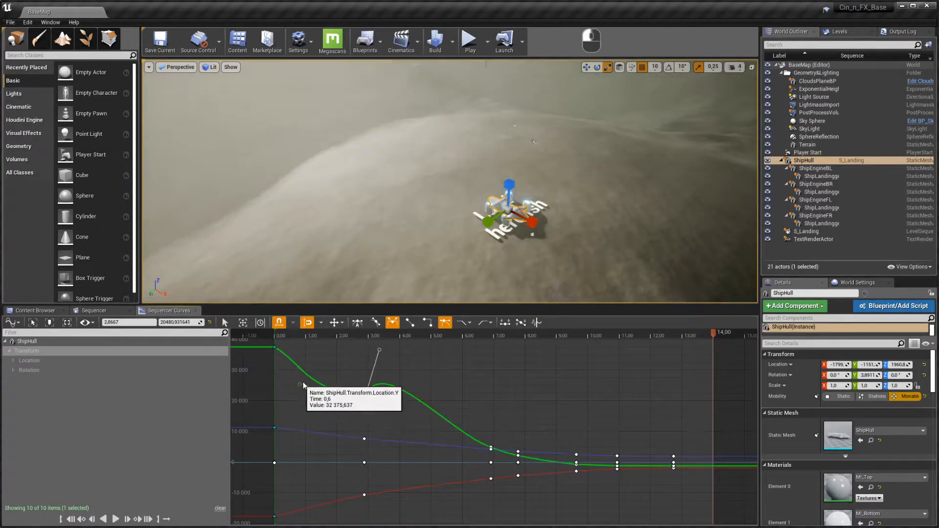
{"action": "left_click_drag", "start_coordinate": [299, 387], "coordinate": [334, 358]}
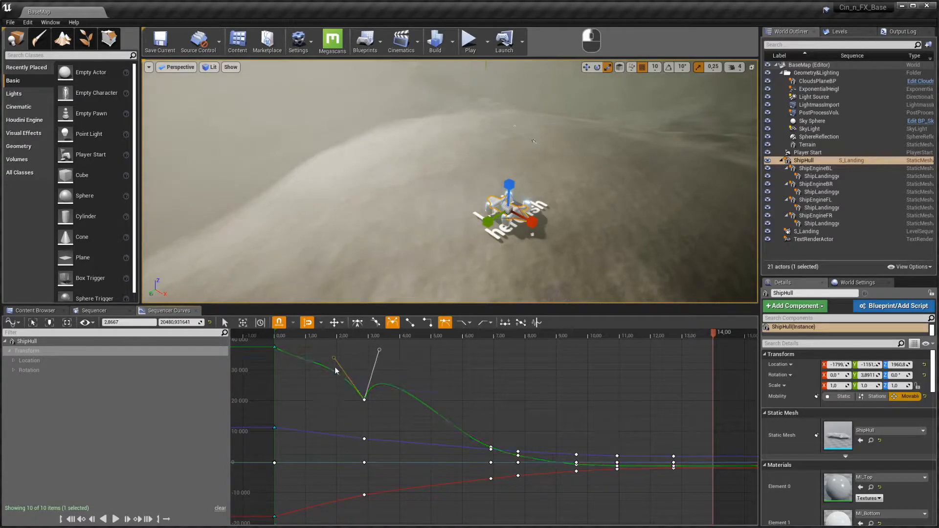
{"action": "left_click", "coordinate": [364, 400]}
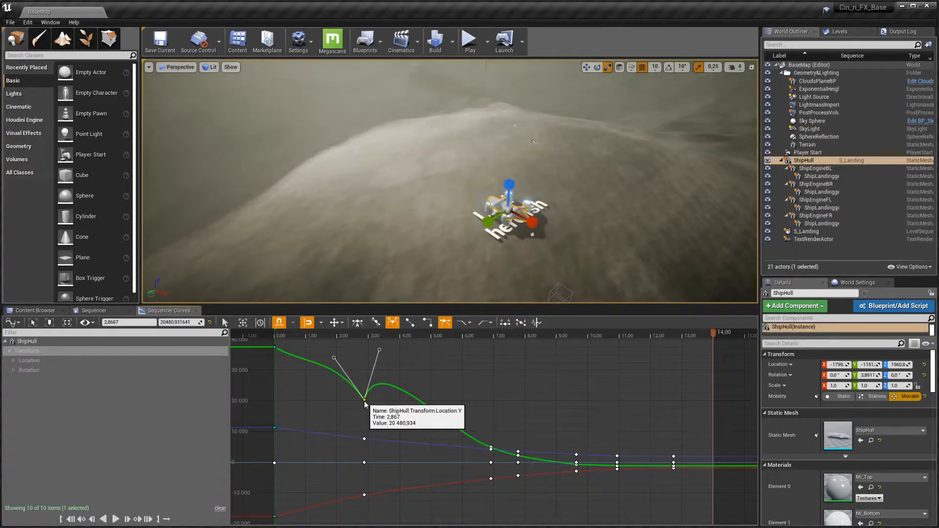
{"action": "key", "text": "1"}
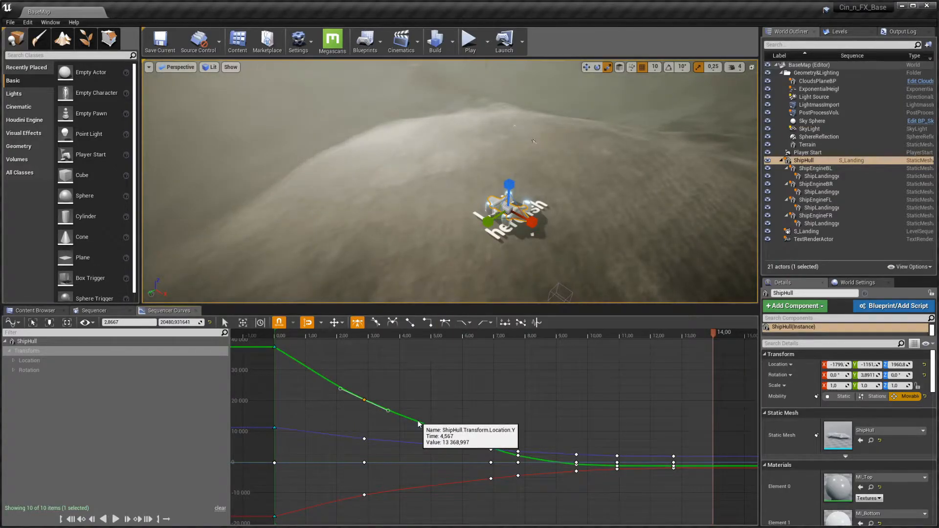
Step: Try longer weighted tangents and constant interpolation on the second Location Y key, and return it to automatic interpolation
{"action": "key", "text": "ctrl+w"}
{"action": "left_click_drag", "start_coordinate": [406, 420], "coordinate": [453, 417]}
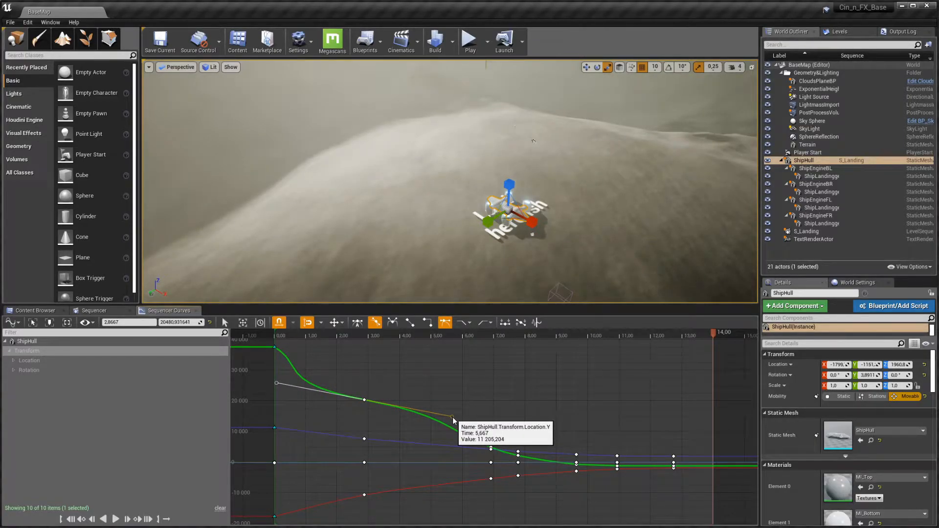
{"action": "key", "text": "5"}
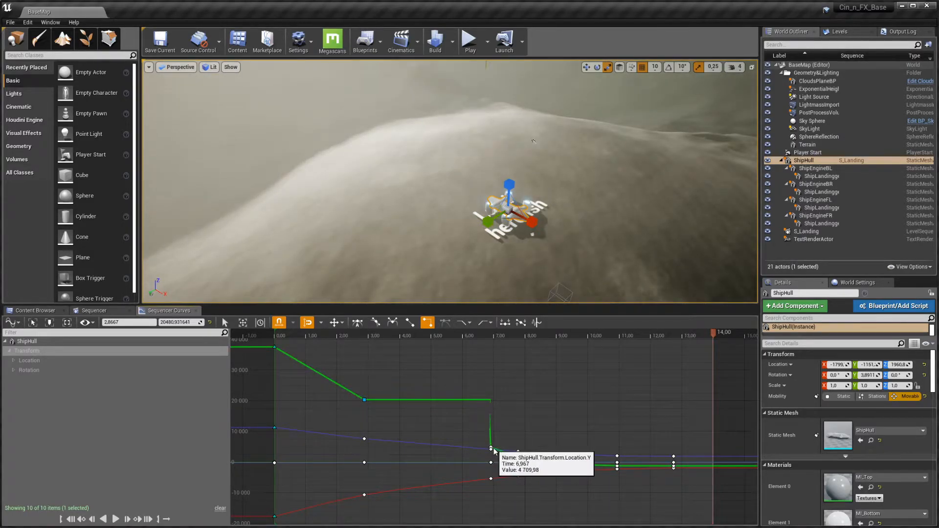
{"action": "left_click", "coordinate": [364, 400]}
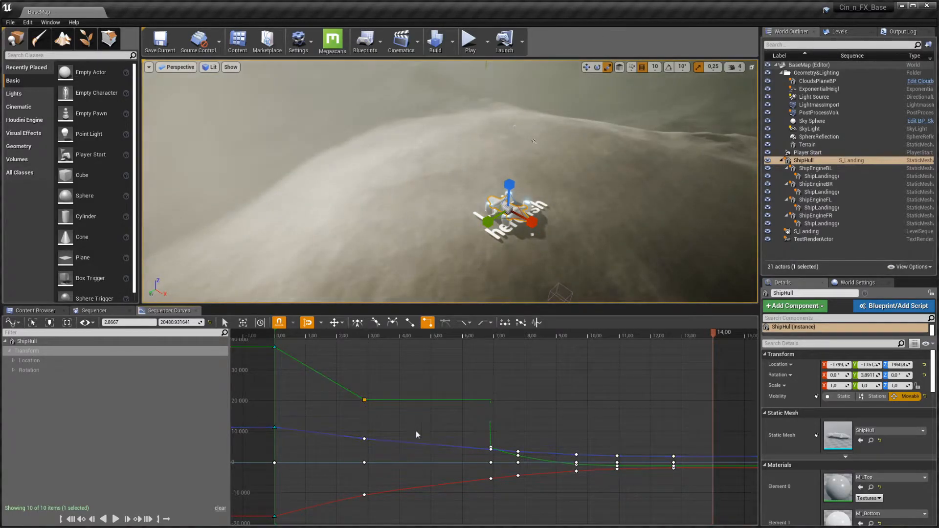
{"action": "key", "text": "1"}
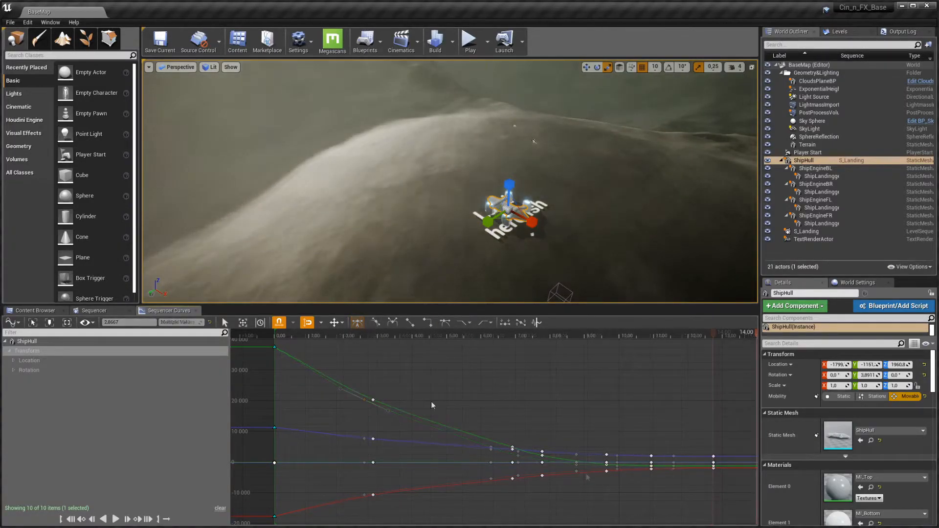
Step: View the landed hull up close, return to the Sequencer, and search the placeable actors for "camera"
{"action": "key", "text": "w"}
{"action": "key", "text": "d"}
{"action": "right_click_drag", "start_coordinate": [492, 249], "coordinate": [308, 240]}
{"action": "key", "text": "d"}
{"action": "key", "text": "d"}
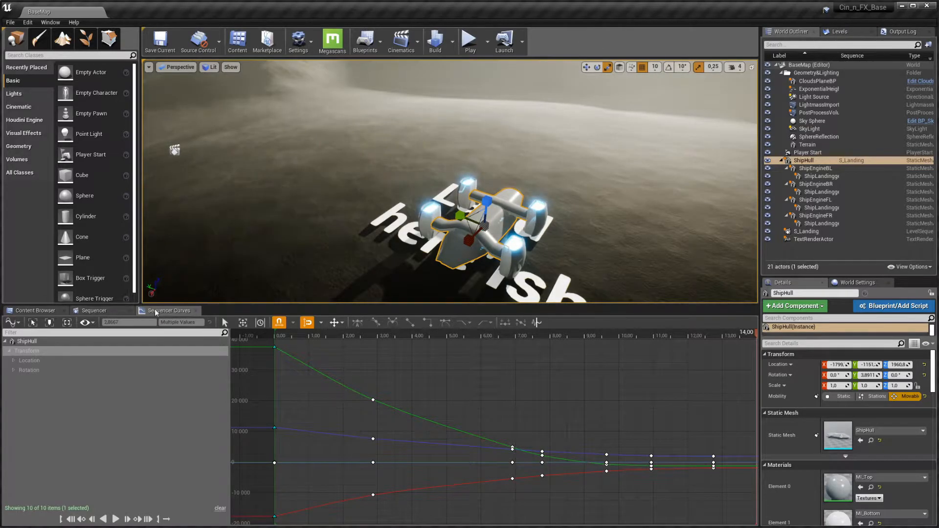
{"action": "left_click", "coordinate": [93, 310]}
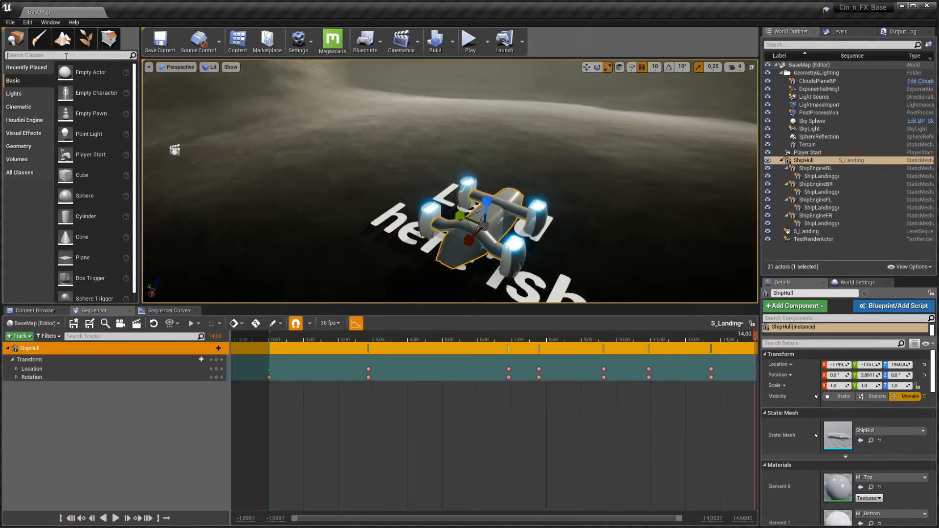
{"action": "left_click", "coordinate": [66, 56]}
{"action": "type", "text": "cmae"}
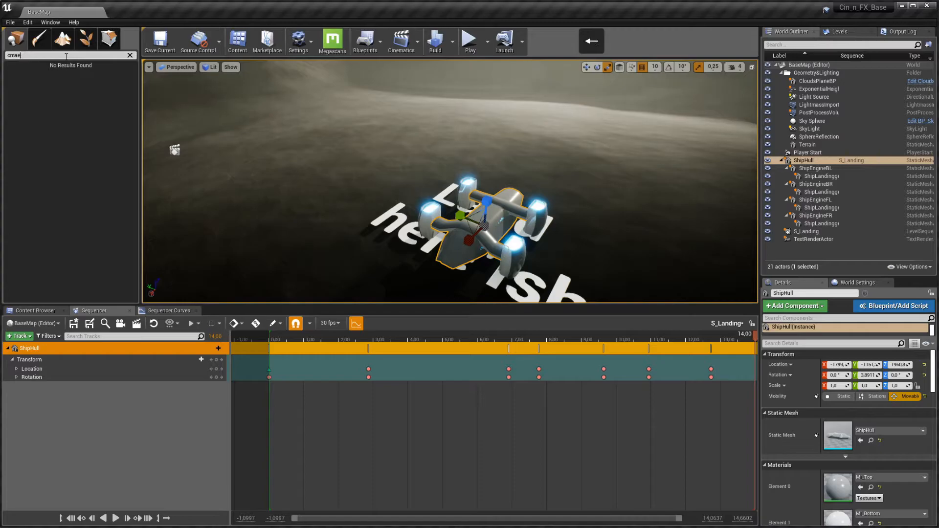
{"action": "key", "text": "BackSpace"}
{"action": "key", "text": "BackSpace"}
{"action": "key", "text": "BackSpace"}
{"action": "type", "text": "amera"}
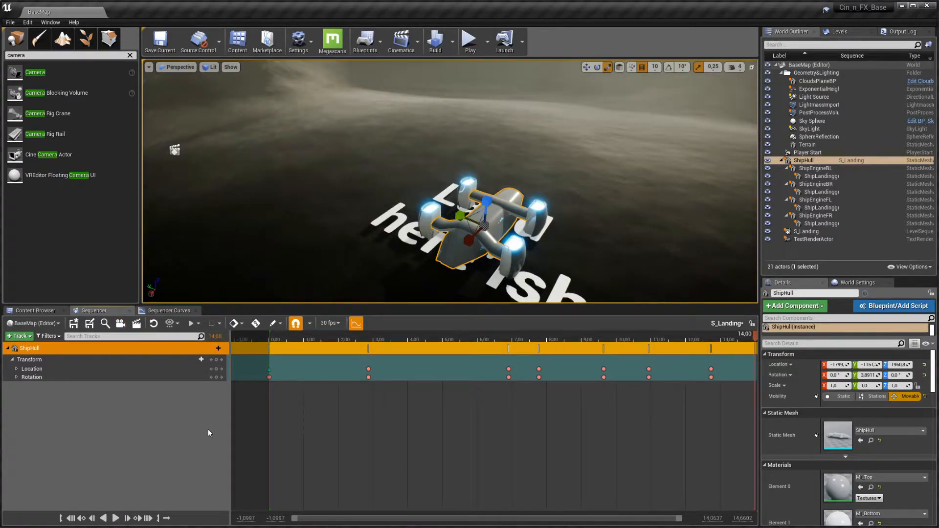
Step: Go to the start of the sequence, frame the ship hull, and create a new cine camera in S_Landing
{"action": "left_click", "coordinate": [71, 520]}
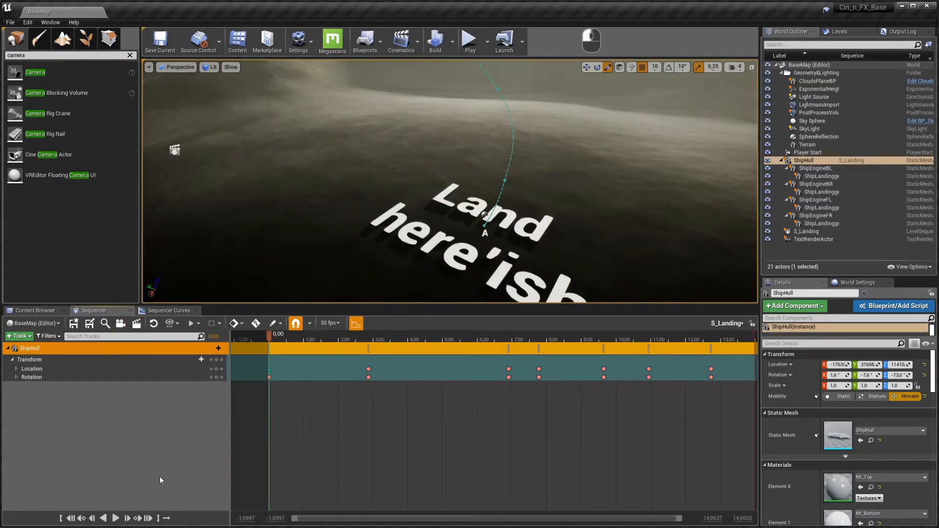
{"action": "key", "text": "f"}
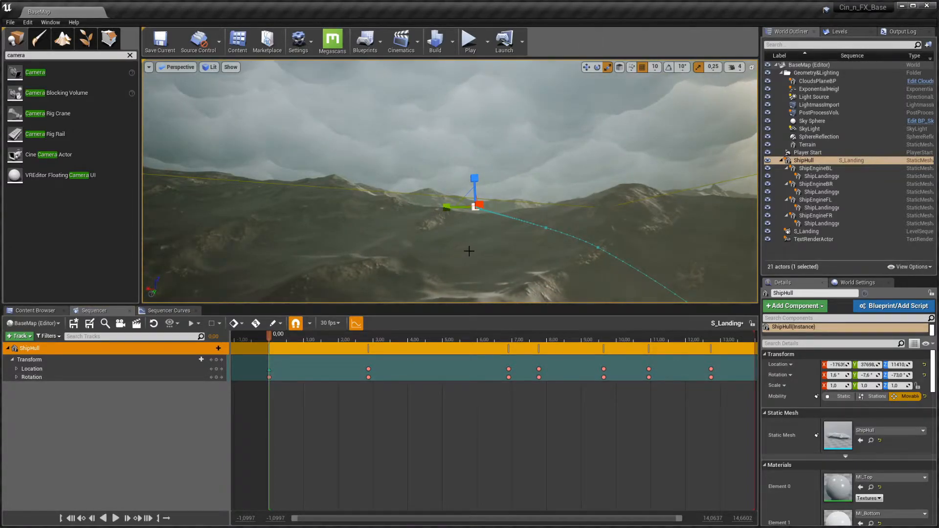
{"action": "key", "text": "f"}
{"action": "key", "text": "a"}
{"action": "right_click_drag", "start_coordinate": [461, 248], "coordinate": [660, 248]}
{"action": "key", "text": "s"}
{"action": "left_click", "coordinate": [120, 323]}
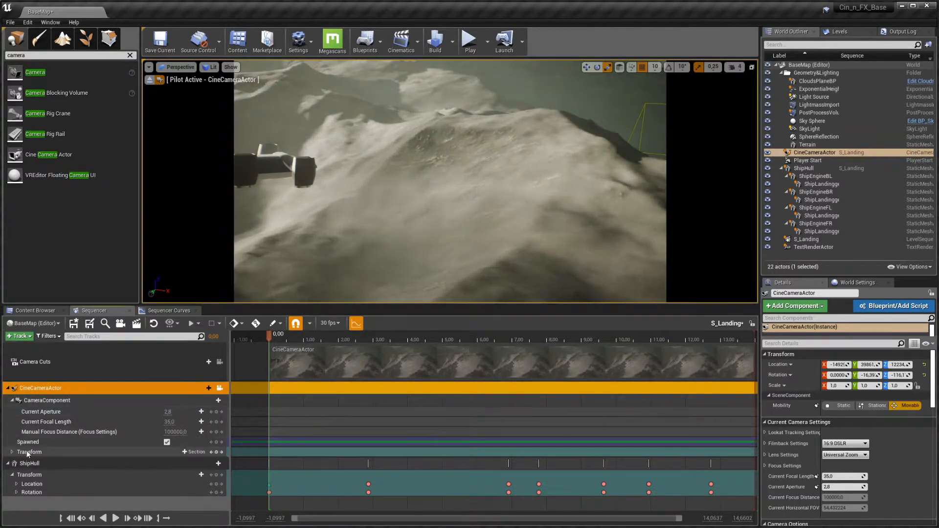
Step: Fly the piloted CineCameraActor beside the ship so that the whole hull is framed against the mountains
{"action": "right_click", "coordinate": [37, 467]}
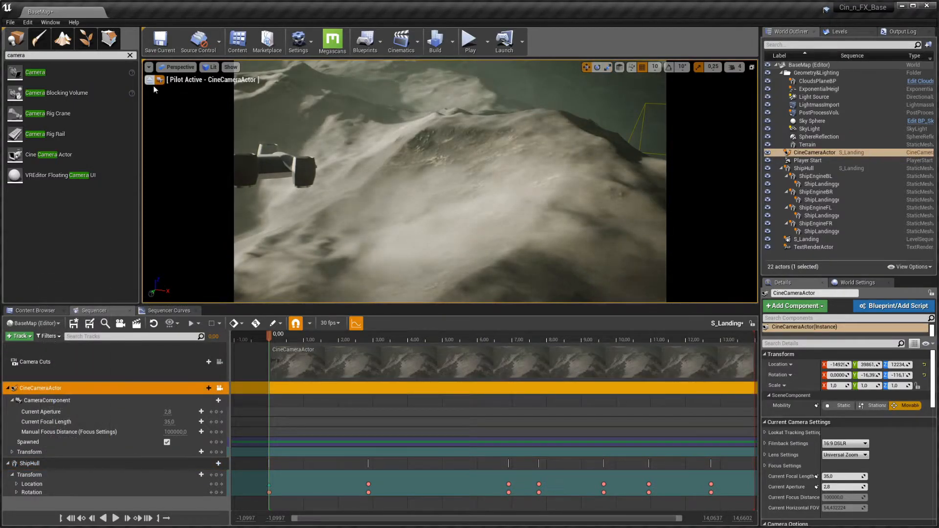
{"action": "right_click_drag", "start_coordinate": [378, 175], "coordinate": [406, 196]}
{"action": "key", "text": "a"}
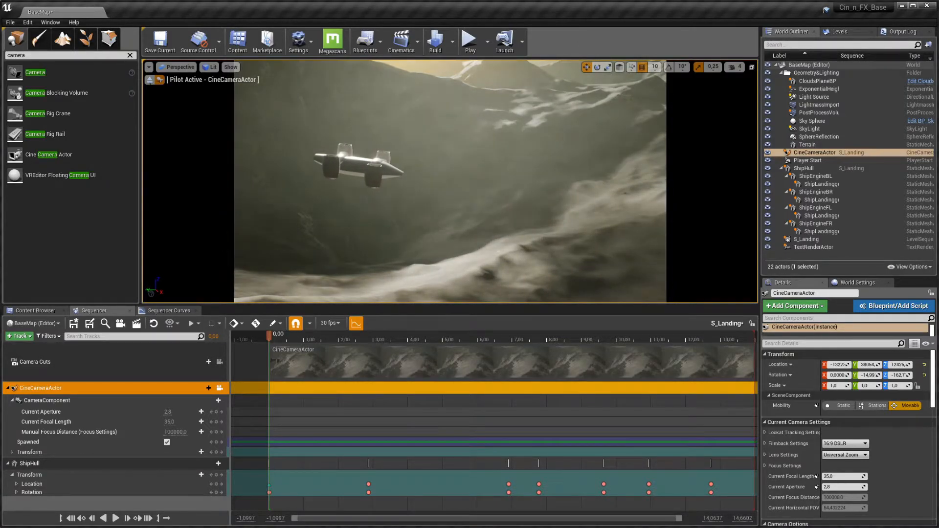
Step: Stop piloting the CineCameraActor, view it from outside, and pilot it again
{"action": "left_click", "coordinate": [150, 79]}
{"action": "right_click_drag", "start_coordinate": [307, 138], "coordinate": [339, 186]}
{"action": "key", "text": "s"}
{"action": "key", "text": "w"}
{"action": "key", "text": "d"}
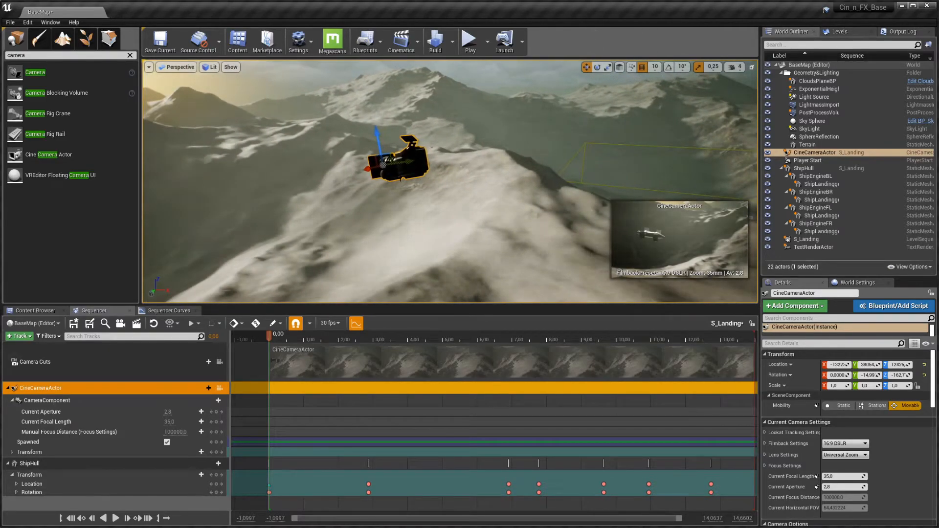
{"action": "right_click", "coordinate": [400, 166]}
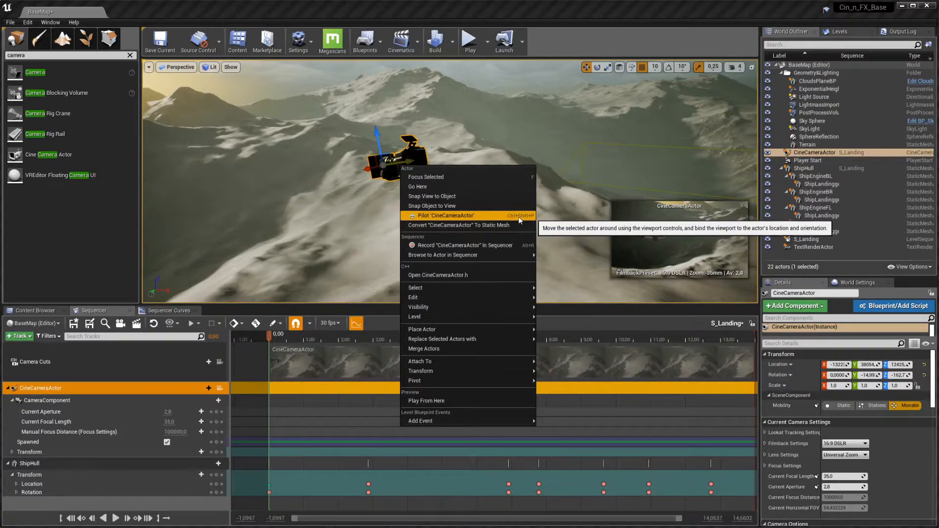
{"action": "left_click", "coordinate": [467, 215]}
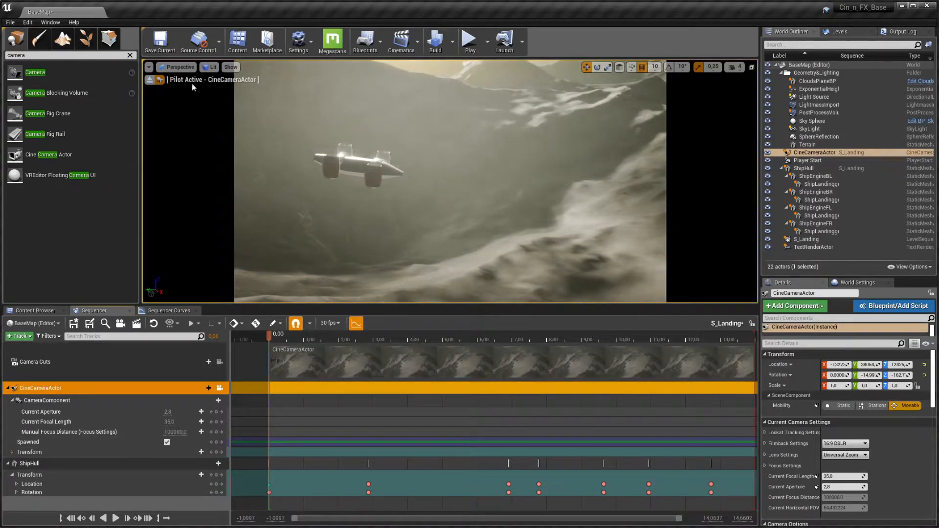
Step: Switch the view to the Cinematic Viewport and scrub S_Landing to 0.4333
{"action": "left_click", "coordinate": [178, 67]}
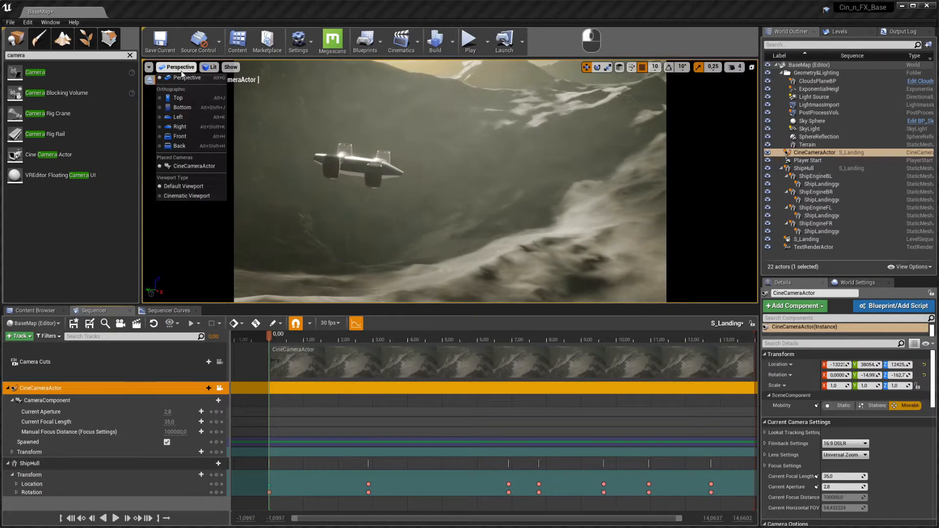
{"action": "left_click", "coordinate": [180, 196]}
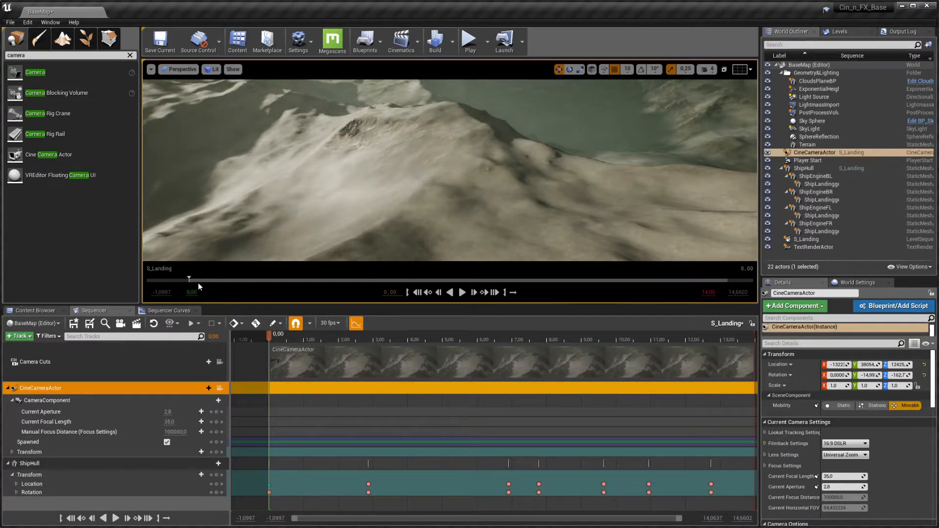
{"action": "mouse_move", "coordinate": [204, 282]}
{"action": "left_mouse_down"}
{"action": "mouse_move", "coordinate": [616, 284]}
{"action": "mouse_move", "coordinate": [205, 282]}
{"action": "left_mouse_up"}
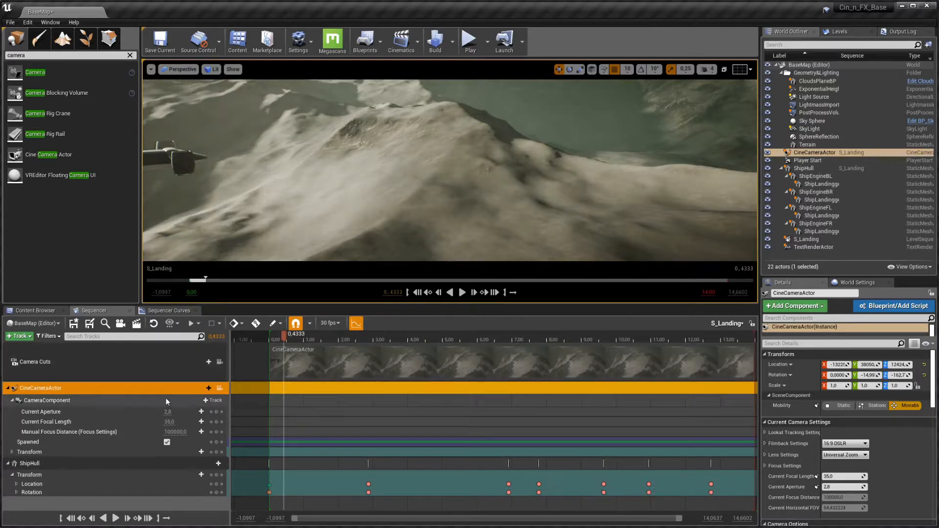
Step: Pilot the CineCameraActor in the cinematic viewport and return the playhead to 0.00
{"action": "right_click", "coordinate": [795, 158]}
{"action": "left_click", "coordinate": [815, 209]}
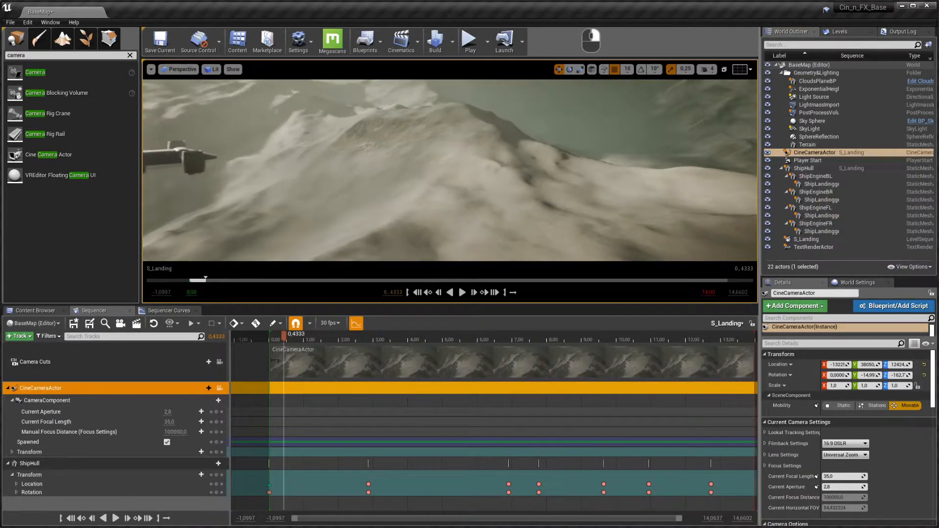
{"action": "left_click", "coordinate": [220, 390]}
{"action": "left_click_drag", "start_coordinate": [284, 341], "coordinate": [270, 341]}
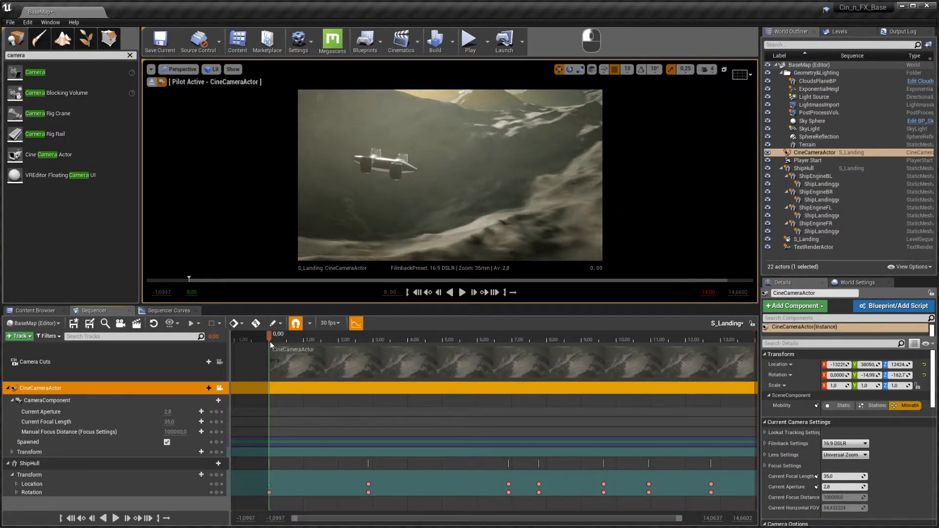
Step: Reframe the piloted CineCameraActor at 0.00 so the ship flies over the snowy ridge with the peak behind, keeping the camera selected
{"action": "right_click_drag", "start_coordinate": [411, 213], "coordinate": [549, 238]}
{"action": "key", "text": "w"}
{"action": "key", "text": "s"}
{"action": "key", "text": "a"}
{"action": "key", "text": "w"}
{"action": "right_click_drag", "start_coordinate": [423, 249], "coordinate": [413, 225]}
{"action": "key", "text": "d"}
{"action": "key", "text": "s"}
{"action": "key", "text": "a"}
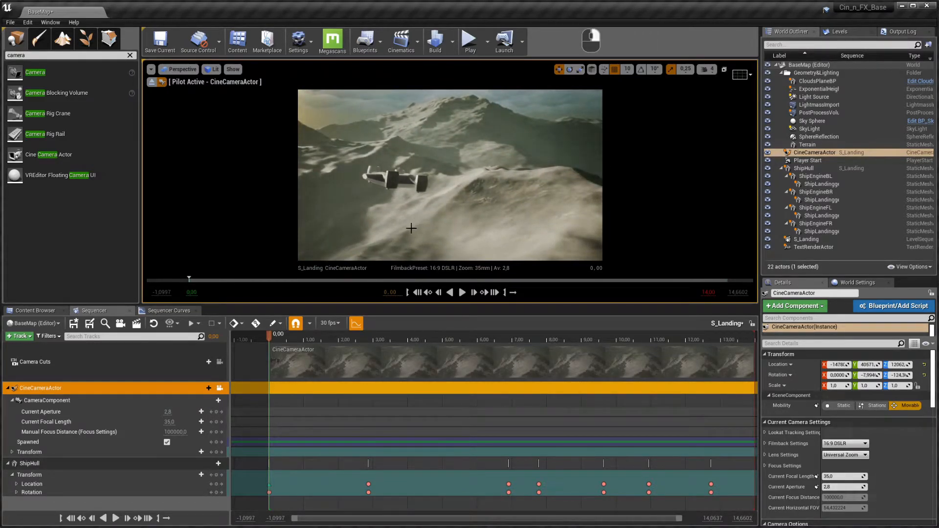
{"action": "left_click", "coordinate": [435, 222]}
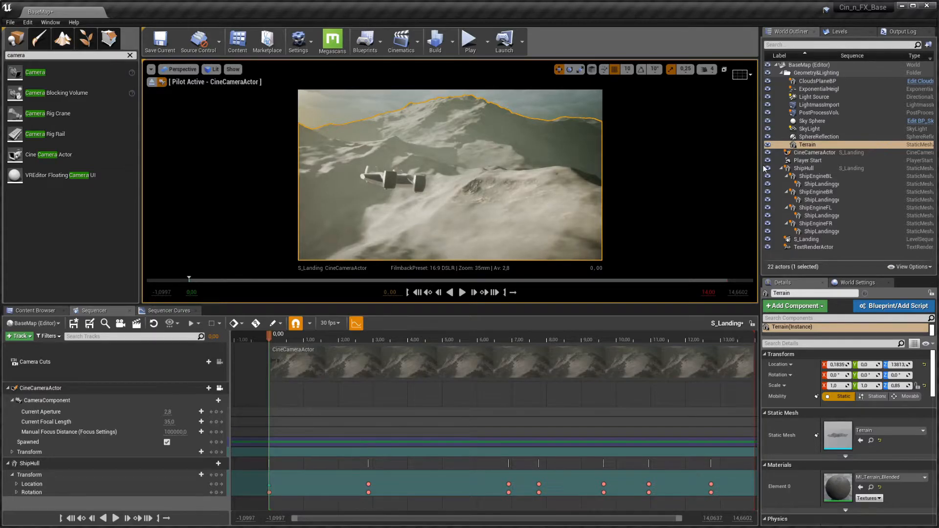
{"action": "left_click", "coordinate": [814, 152]}
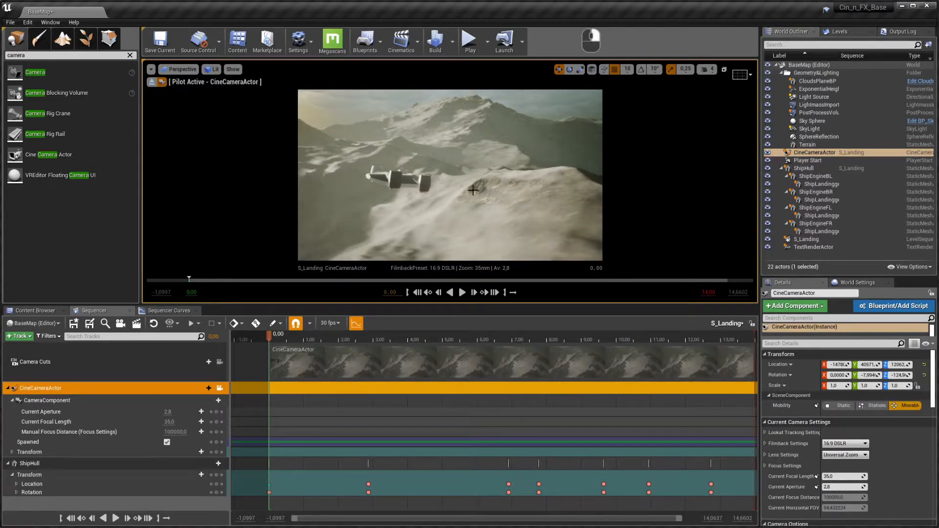
Step: Key the camera's transform at 0.00, follow the ship to 2.1667, reframe it over the slopes, and key the camera there
{"action": "left_click_drag", "start_coordinate": [213, 281], "coordinate": [272, 281]}
{"action": "key", "text": "d"}
{"action": "key", "text": "w"}
{"action": "right_click_drag", "start_coordinate": [390, 220], "coordinate": [333, 209]}
{"action": "key", "text": "d"}
{"action": "key", "text": "a"}
{"action": "key", "text": "w"}
{"action": "key", "text": "w"}
{"action": "key", "text": "w"}
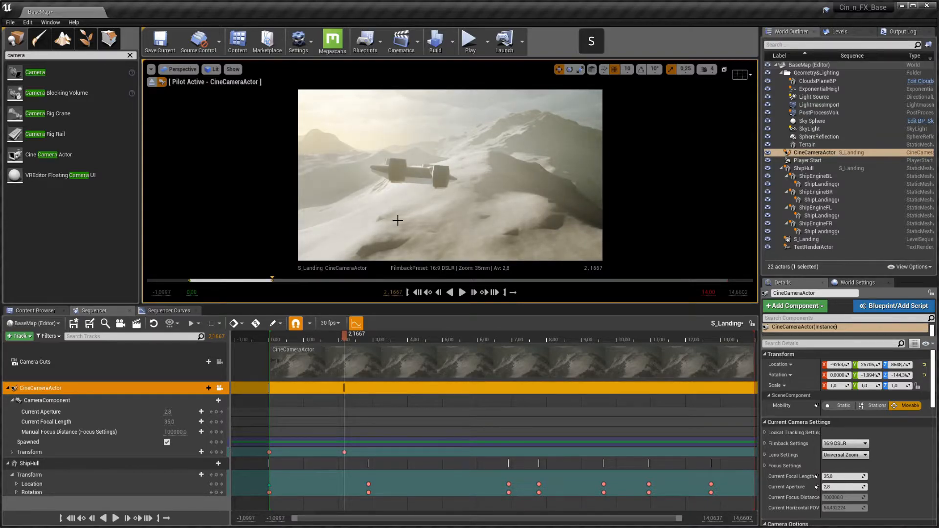
Step: At 4.8667, aim the camera up from below at the ship against the bright sky and key its transform
{"action": "left_click_drag", "start_coordinate": [274, 277], "coordinate": [376, 285]}
{"action": "key", "text": "w"}
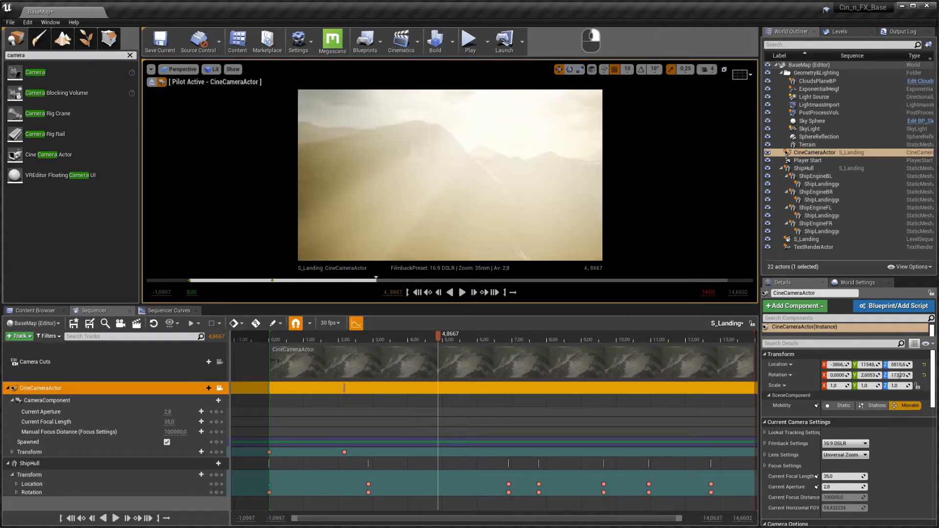
{"action": "right_click_drag", "start_coordinate": [449, 175], "coordinate": [455, 156]}
{"action": "key", "text": "s"}
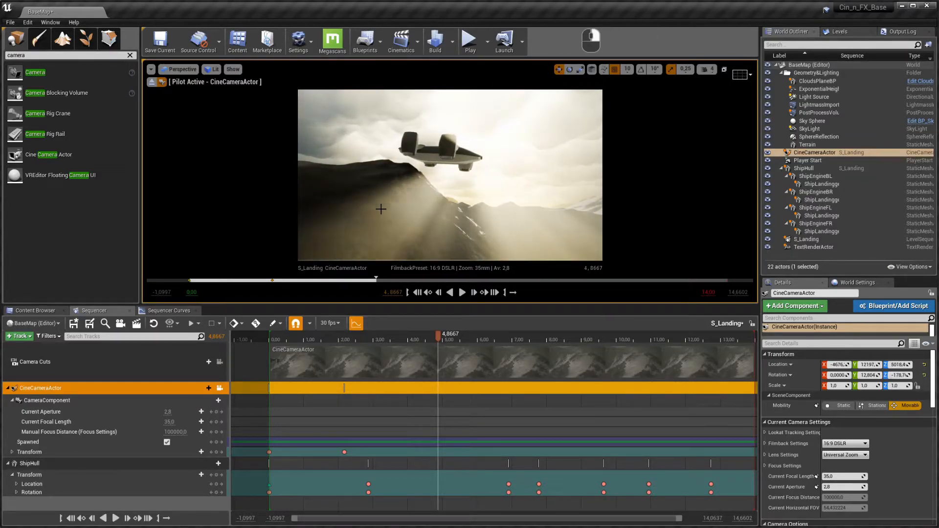
{"action": "key", "text": "s"}
Step: Reframe the camera on the descending ship and key its transform at about 7.8 seconds and at 9.5333
{"action": "left_click_drag", "start_coordinate": [389, 280], "coordinate": [487, 281]}
{"action": "right_click_drag", "start_coordinate": [433, 224], "coordinate": [504, 242]}
{"action": "key", "text": "s"}
{"action": "left_click_drag", "start_coordinate": [488, 280], "coordinate": [555, 284]}
{"action": "right_click_drag", "start_coordinate": [526, 239], "coordinate": [542, 231]}
{"action": "key", "text": "s"}
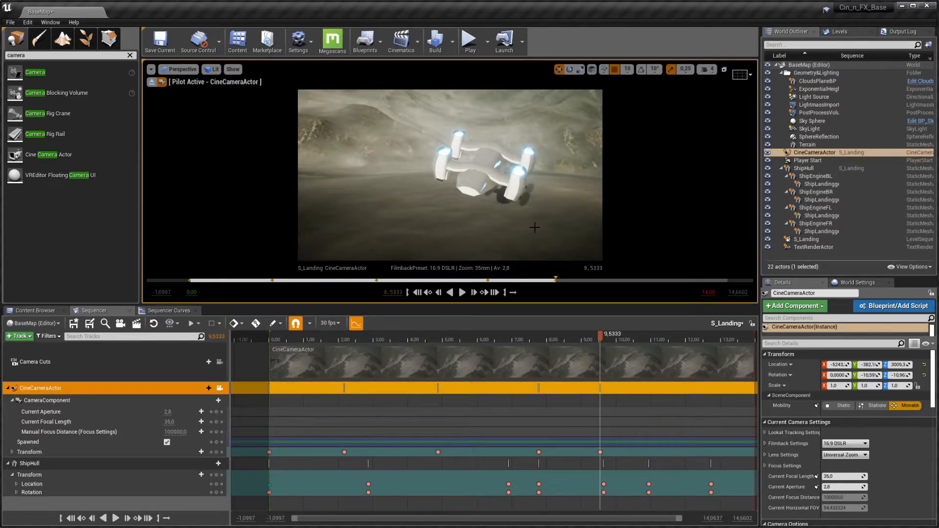
Step: Reframe the camera on the landing ship and key its transform at about 11.5 seconds and at the sequence end
{"action": "left_click_drag", "start_coordinate": [596, 282], "coordinate": [633, 284]}
{"action": "right_click_drag", "start_coordinate": [553, 230], "coordinate": [602, 230]}
{"action": "key", "text": "s"}
{"action": "left_click_drag", "start_coordinate": [633, 282], "coordinate": [729, 286]}
{"action": "key", "text": "a"}
{"action": "right_click_drag", "start_coordinate": [587, 229], "coordinate": [630, 230]}
{"action": "key", "text": "s"}
Step: Scrub back to the start and set the camera's first transform keyframe at 0.00 to linear interpolation
{"action": "left_click_drag", "start_coordinate": [679, 335], "coordinate": [266, 357]}
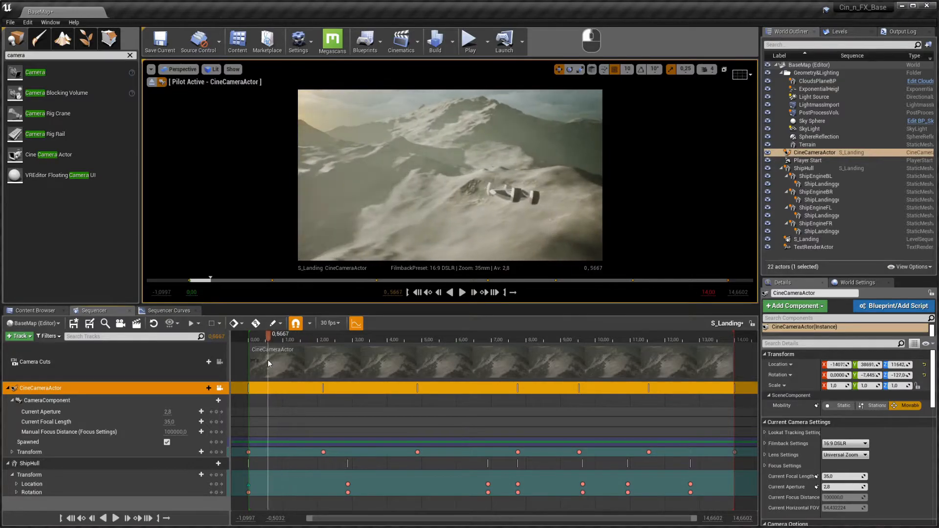
{"action": "left_click", "coordinate": [248, 452]}
{"action": "left_click", "coordinate": [269, 453]}
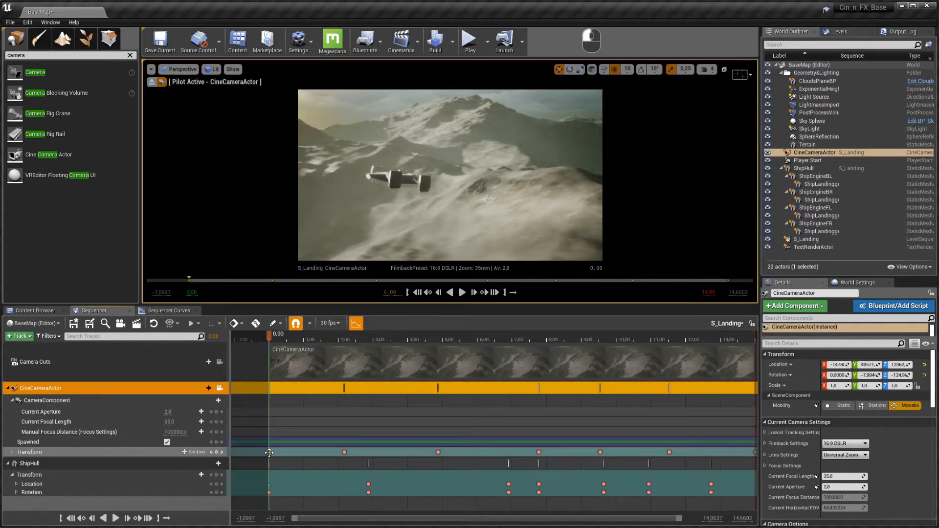
{"action": "key", "text": "4"}
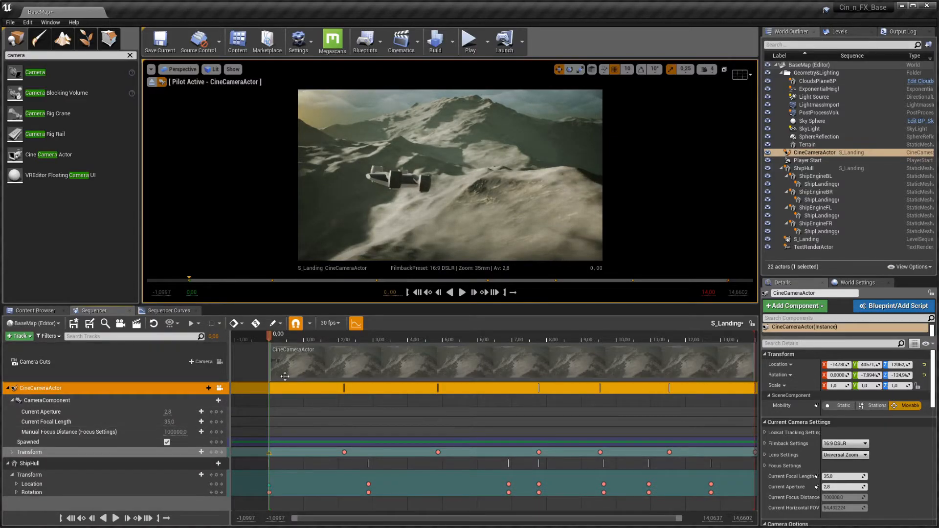
Step: Raise the camera slightly at its 2.1667 keyframe, update that keyframe, and scrub through to 4.30 to review the motion
{"action": "left_click", "coordinate": [282, 340]}
{"action": "left_click_drag", "start_coordinate": [282, 342], "coordinate": [362, 358]}
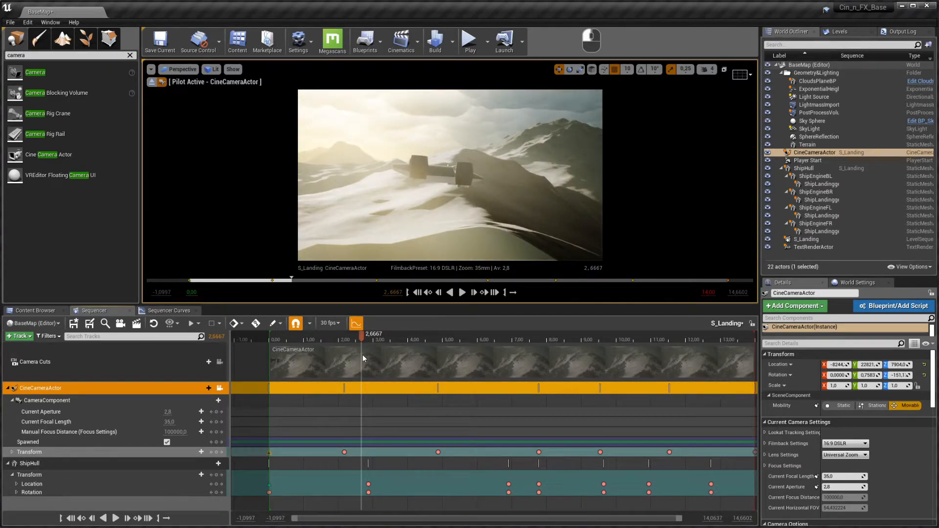
{"action": "left_click", "coordinate": [343, 452]}
{"action": "middle_click_drag", "start_coordinate": [411, 239], "coordinate": [419, 214]}
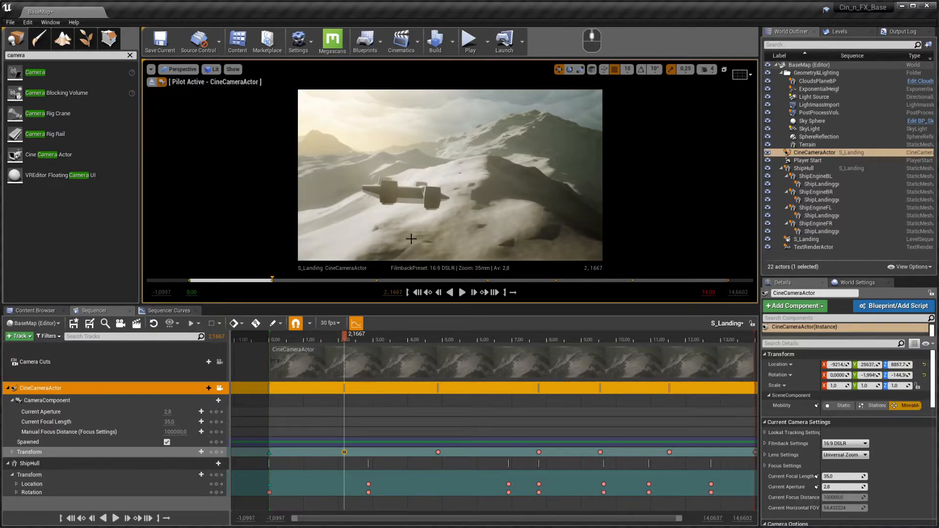
{"action": "key", "text": "s"}
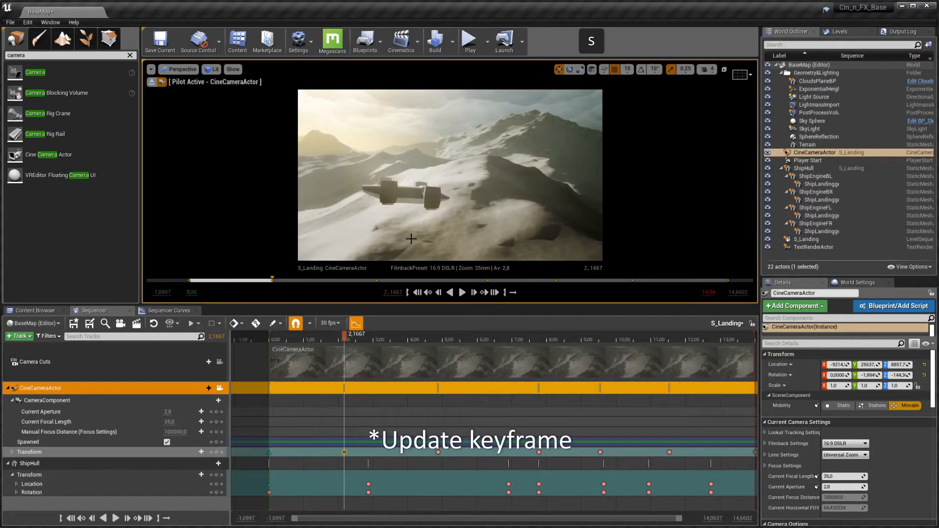
{"action": "left_click", "coordinate": [339, 337]}
{"action": "left_click_drag", "start_coordinate": [339, 342], "coordinate": [415, 311]}
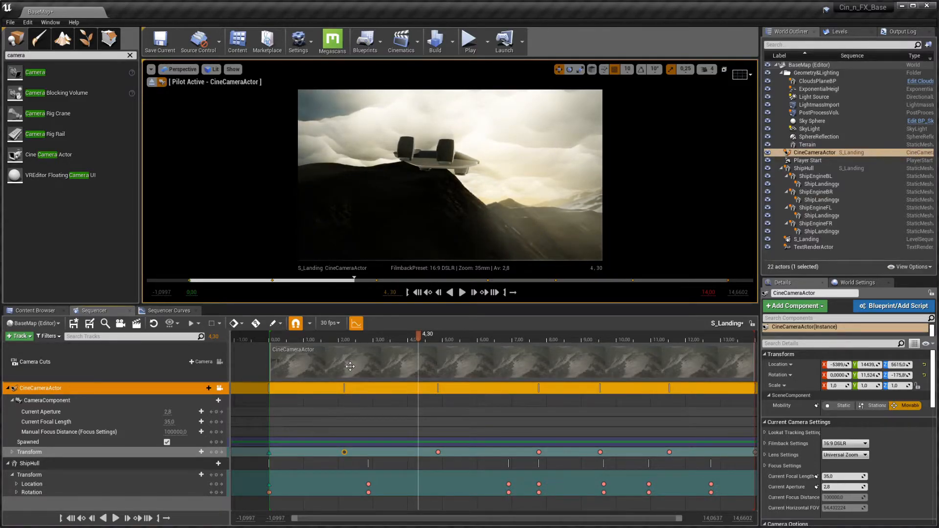
Step: In the camera's rotation curves, try changing the yaw key at 4.8667 to 181.237 by adding 360, and undo the change
{"action": "left_click", "coordinate": [168, 310]}
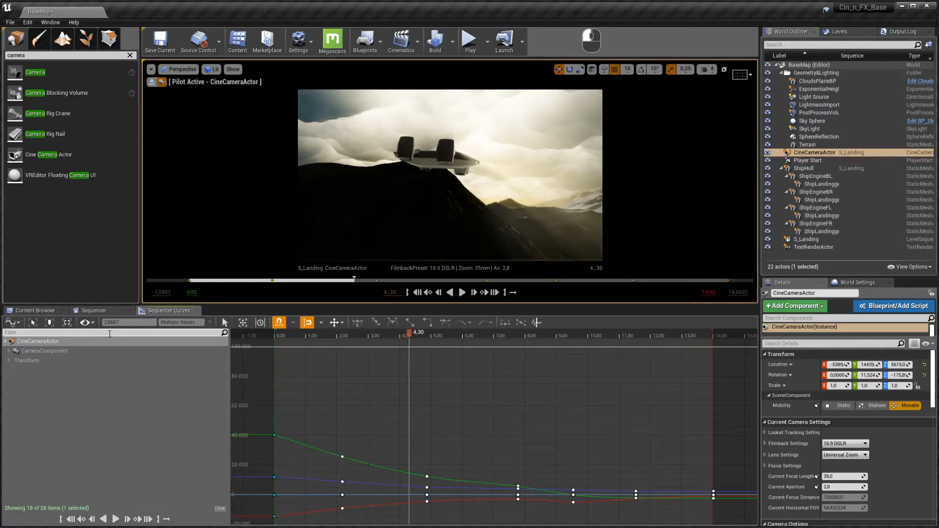
{"action": "left_click", "coordinate": [10, 361]}
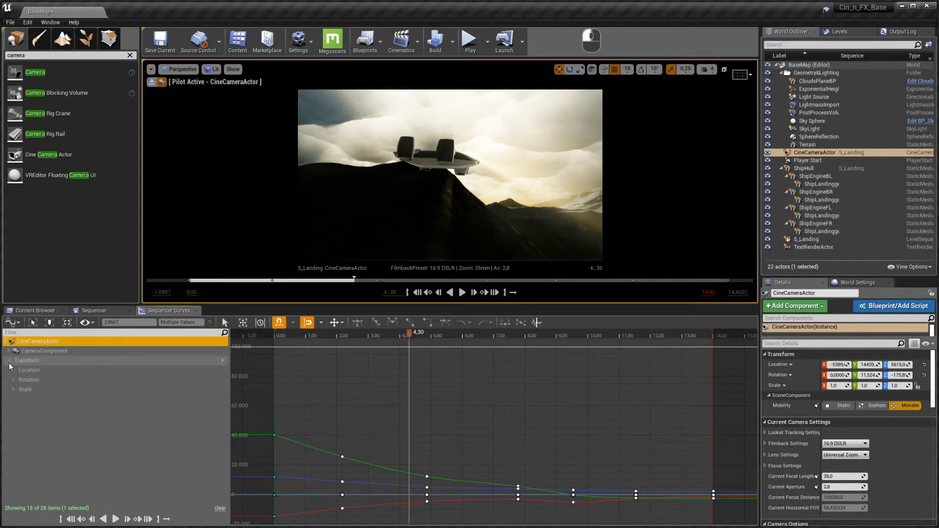
{"action": "left_click", "coordinate": [14, 380]}
{"action": "left_click", "coordinate": [26, 381]}
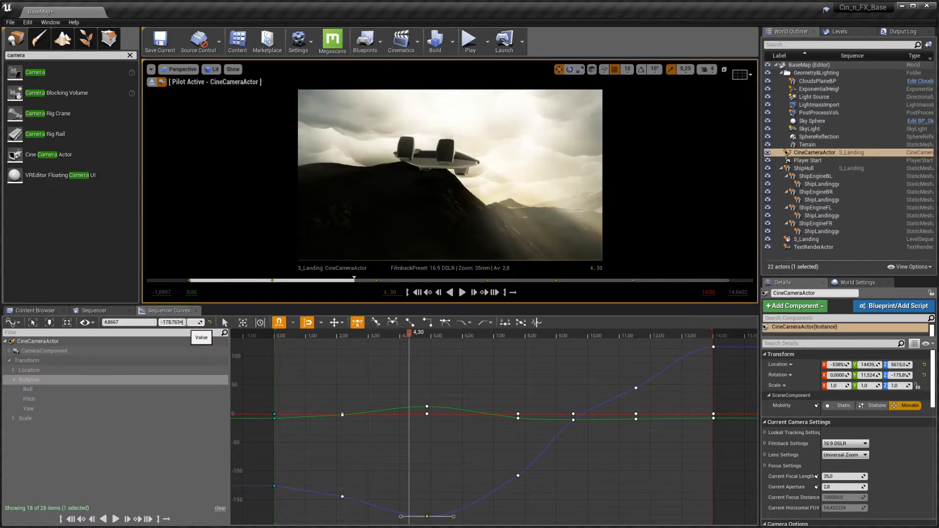
{"action": "type", "text": "360"}
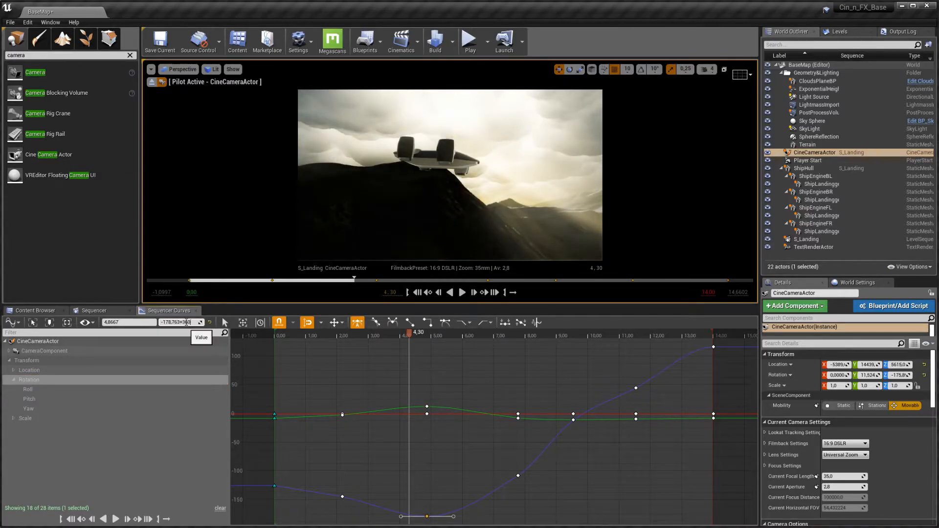
{"action": "key", "text": "Return"}
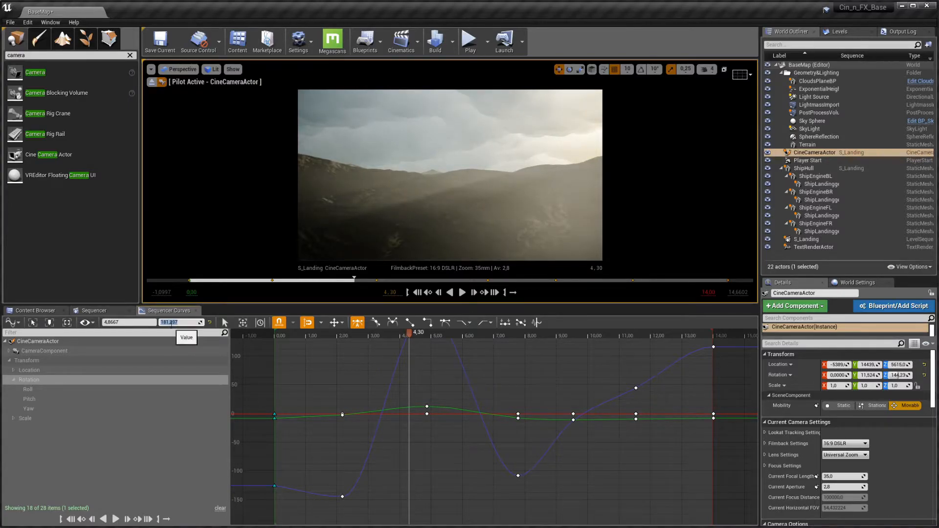
{"action": "left_click_drag", "start_coordinate": [409, 335], "coordinate": [357, 366]}
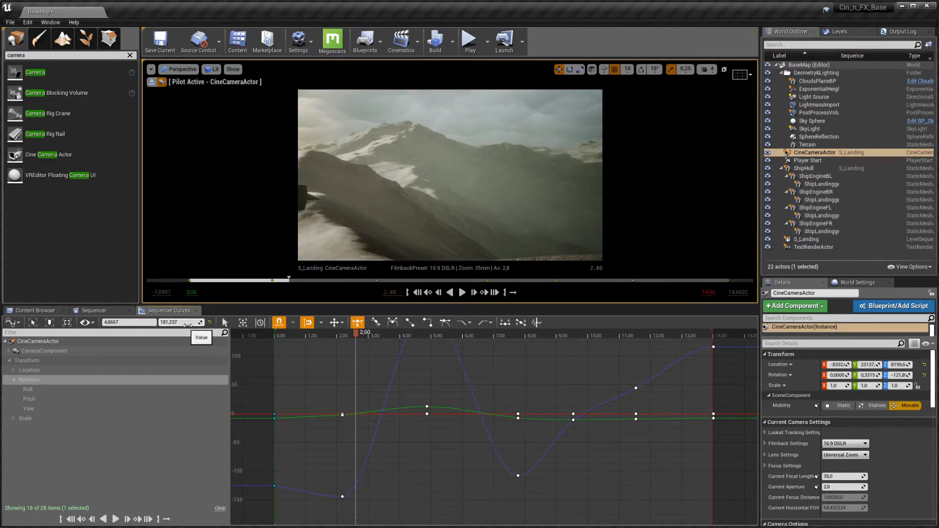
{"action": "key", "text": "ctrl+z"}
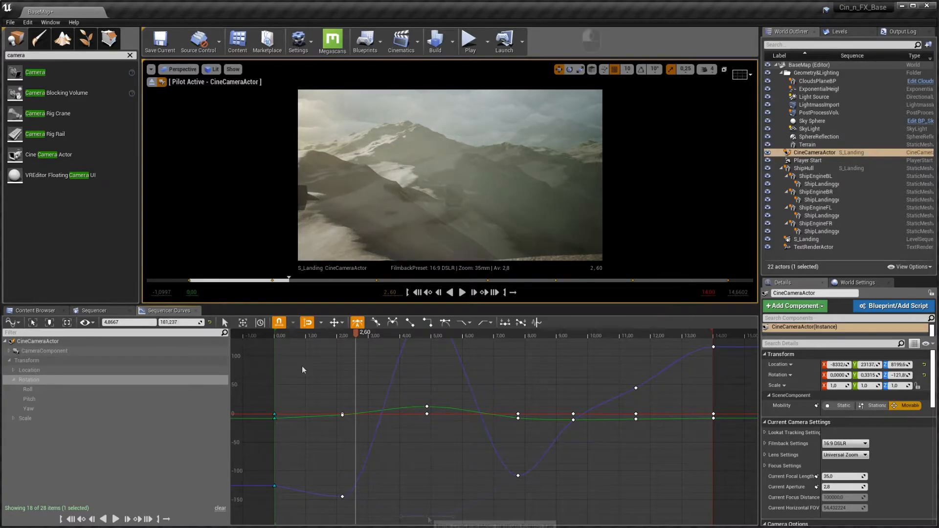
Step: Examine the rotation interpolation property and active channels of the camera's transform section in the Sequencer
{"action": "left_click", "coordinate": [96, 311]}
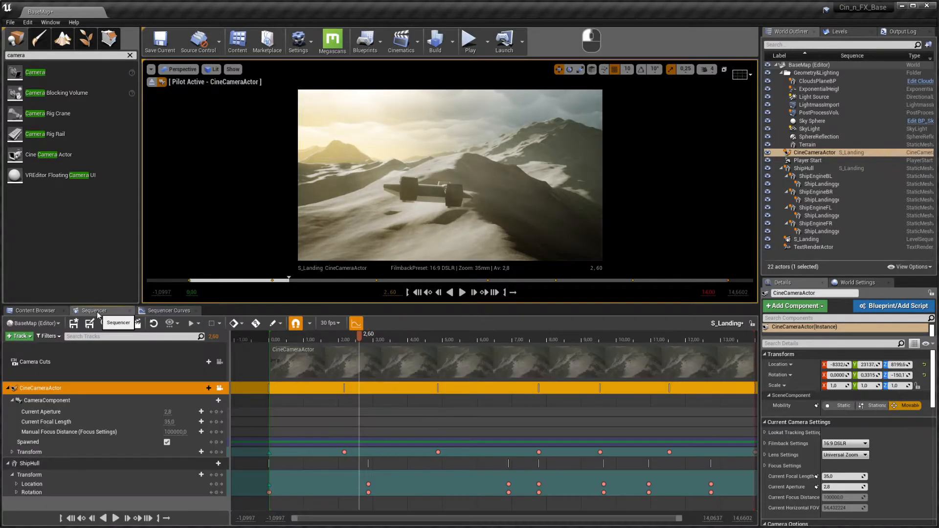
{"action": "left_click", "coordinate": [13, 452]}
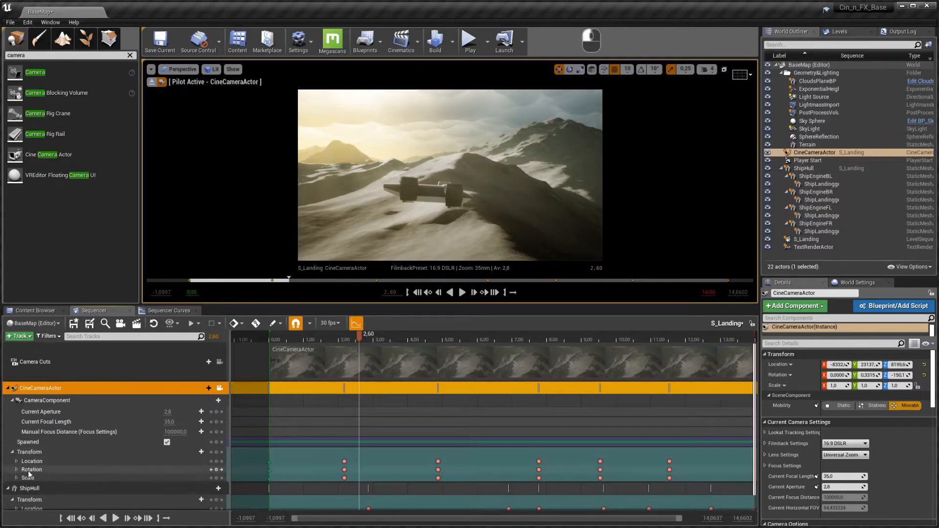
{"action": "right_click", "coordinate": [325, 467]}
{"action": "mouse_move", "coordinate": [338, 271]}
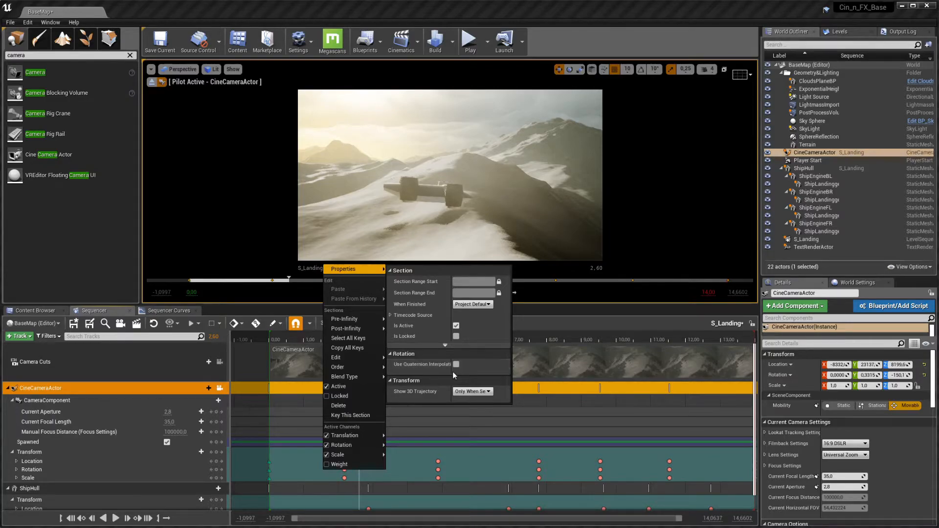
{"action": "mouse_move", "coordinate": [354, 435]}
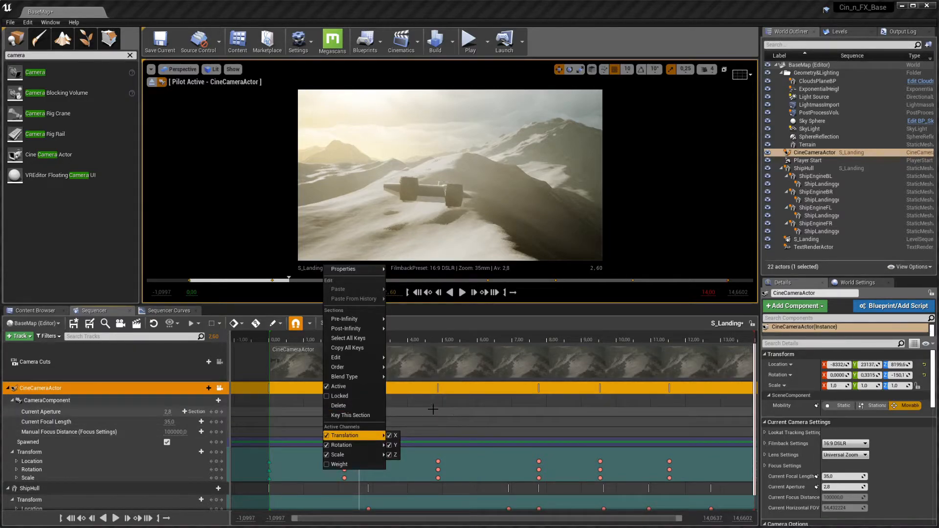
{"action": "left_click", "coordinate": [450, 415]}
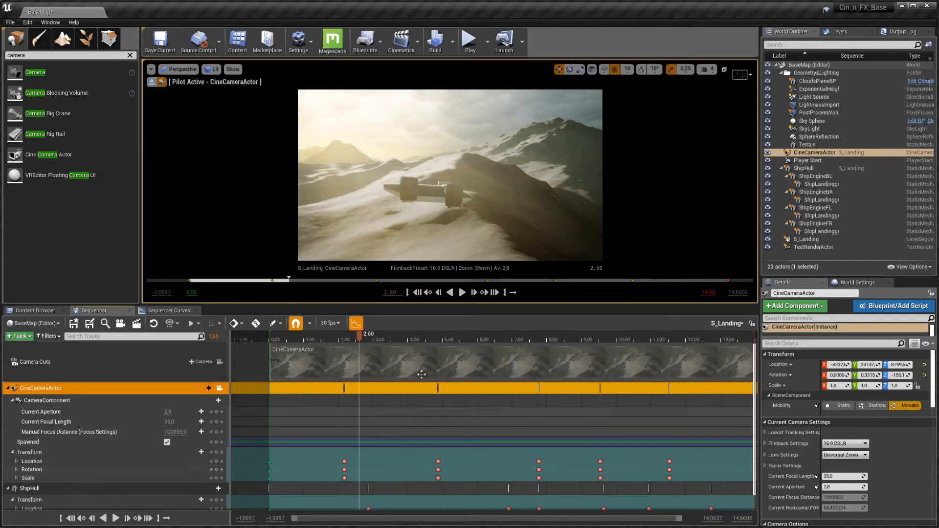
Step: Return the playhead to 0.00 and release the viewport from the CineCameraActor
{"action": "left_click", "coordinate": [304, 341]}
{"action": "left_click_drag", "start_coordinate": [304, 344], "coordinate": [270, 342]}
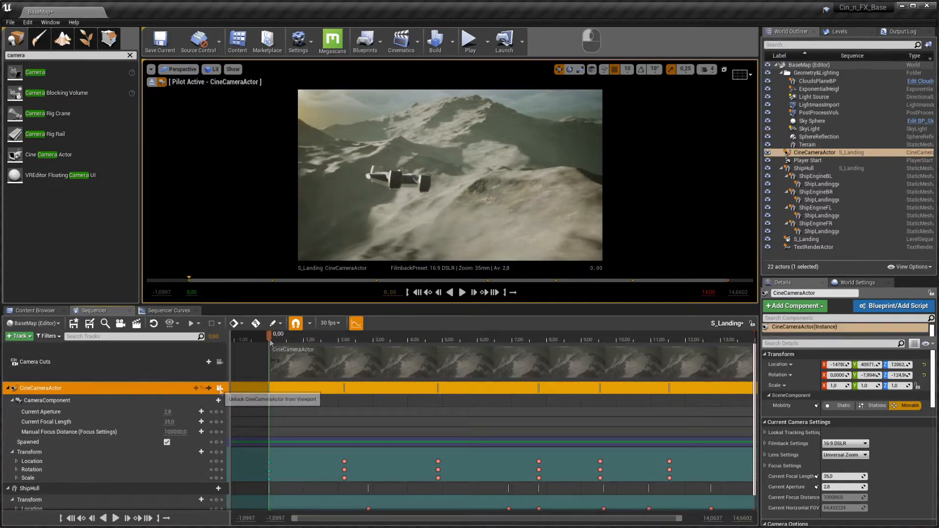
{"action": "left_click", "coordinate": [220, 391]}
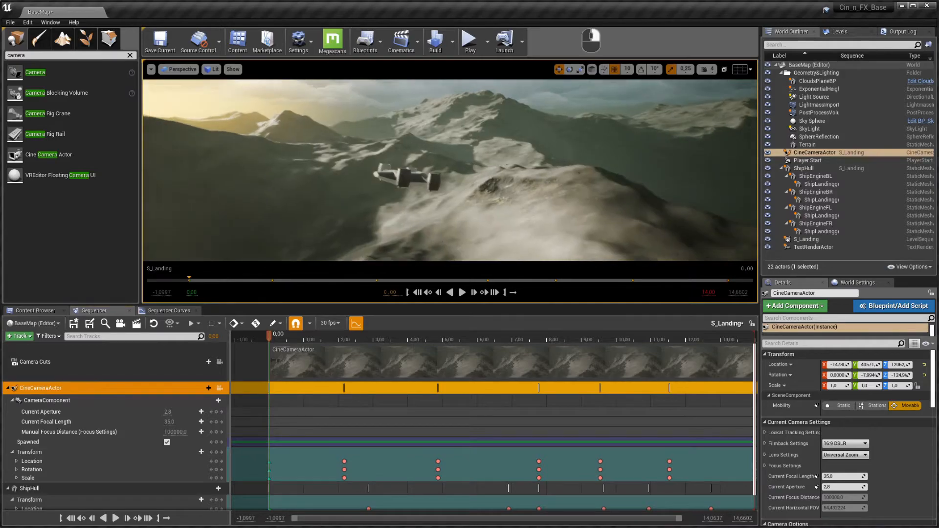
Step: Frame a close-up of the ship's engine from beside the hull and create a new cine camera from that view
{"action": "right_click_drag", "start_coordinate": [449, 170], "coordinate": [431, 223]}
{"action": "key", "text": "s"}
{"action": "key", "text": "w"}
{"action": "key", "text": "d"}
{"action": "key", "text": "w"}
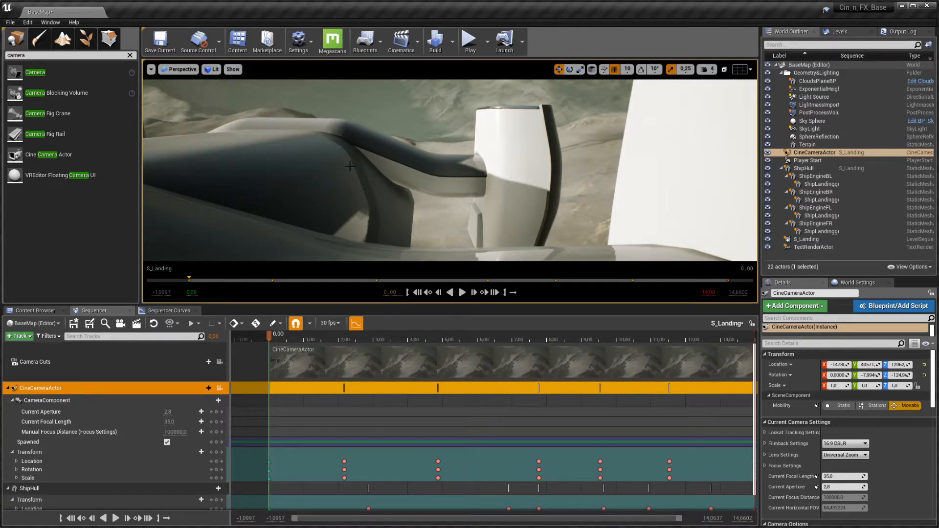
{"action": "right_click_drag", "start_coordinate": [349, 166], "coordinate": [214, 251]}
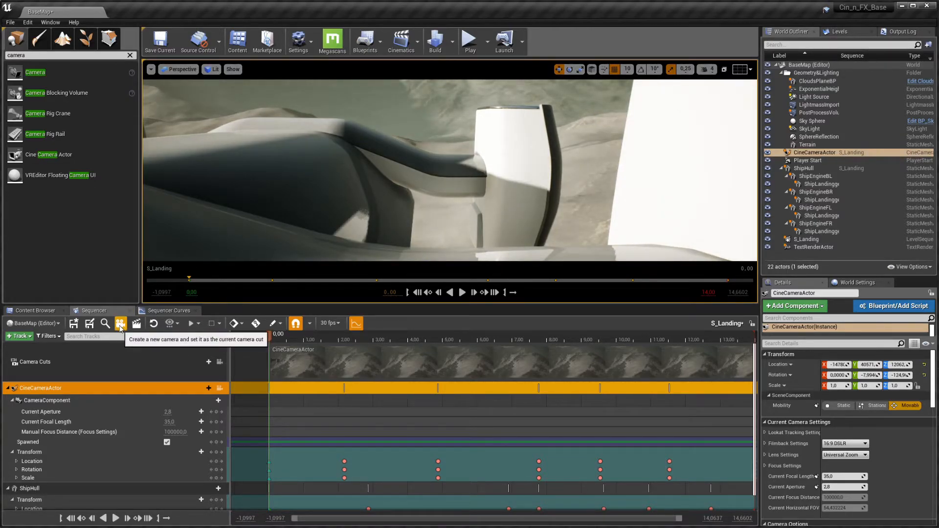
{"action": "left_click", "coordinate": [120, 326]}
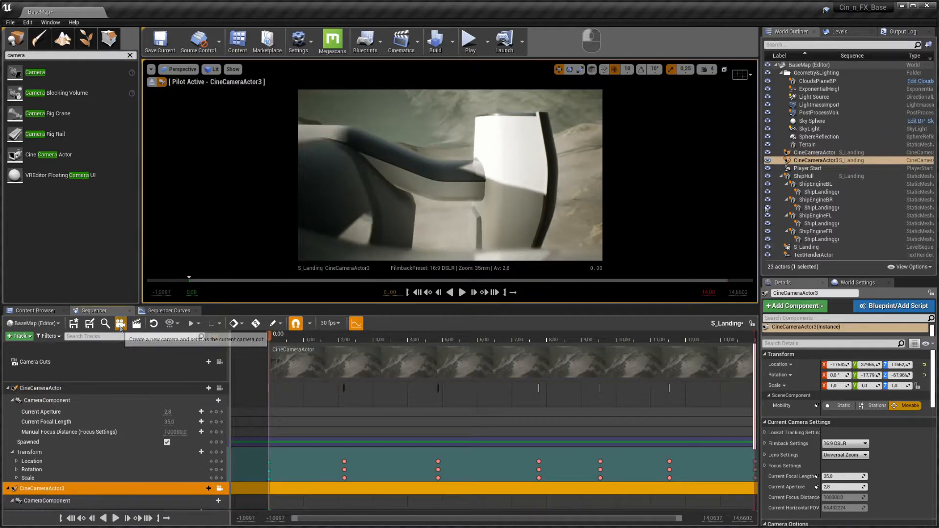
Step: Parent CineCameraActor3 to ShipHull, add an Attach track bound to ShipHull, and play the sequence to check the attachment
{"action": "left_click_drag", "start_coordinate": [815, 160], "coordinate": [804, 176]}
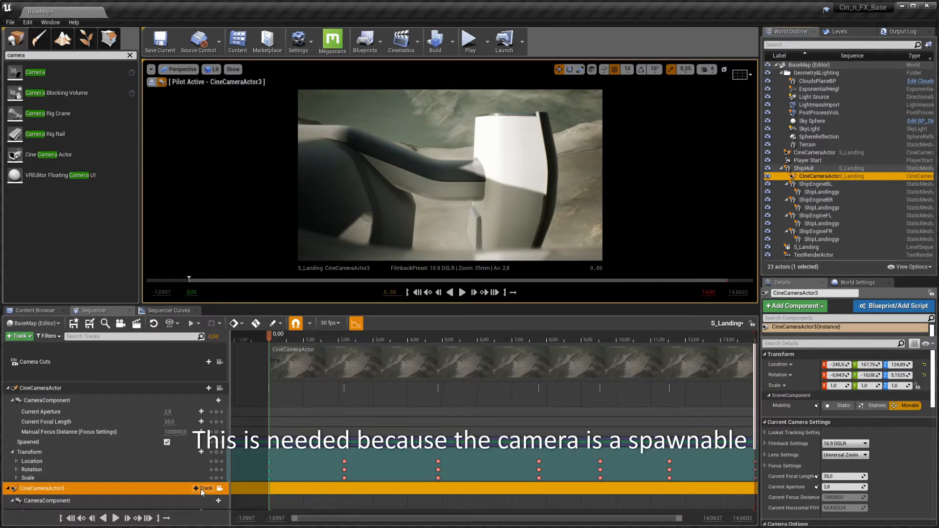
{"action": "scroll", "coordinate": [204, 489], "scroll_direction": "down", "scroll_amount": 3}
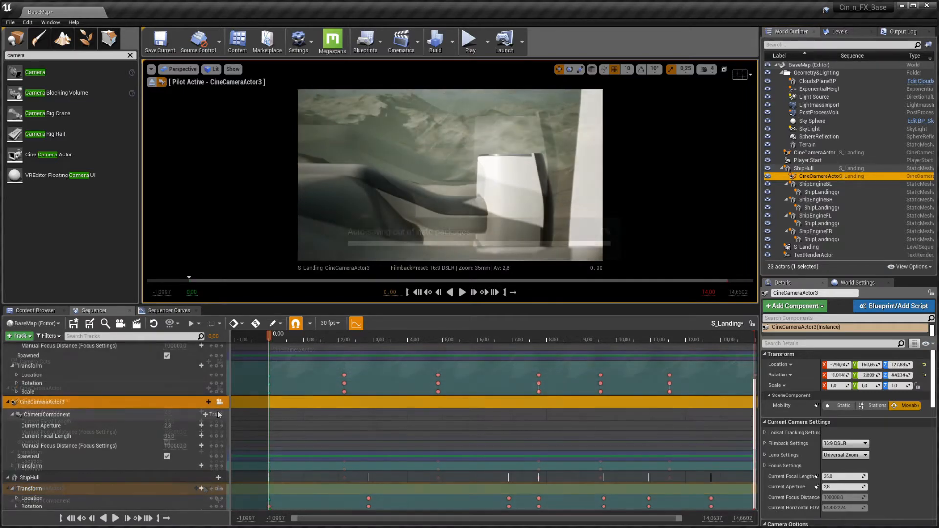
{"action": "left_click", "coordinate": [204, 401]}
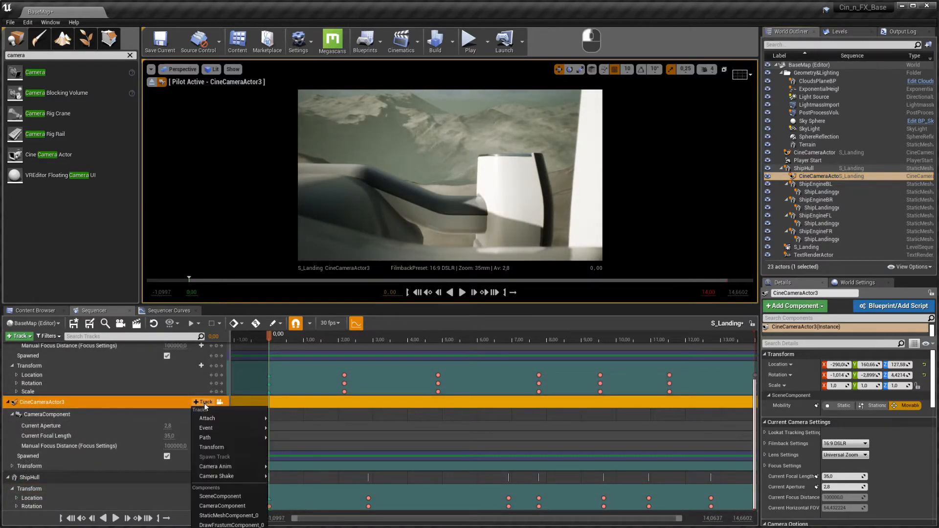
{"action": "mouse_move", "coordinate": [231, 419]}
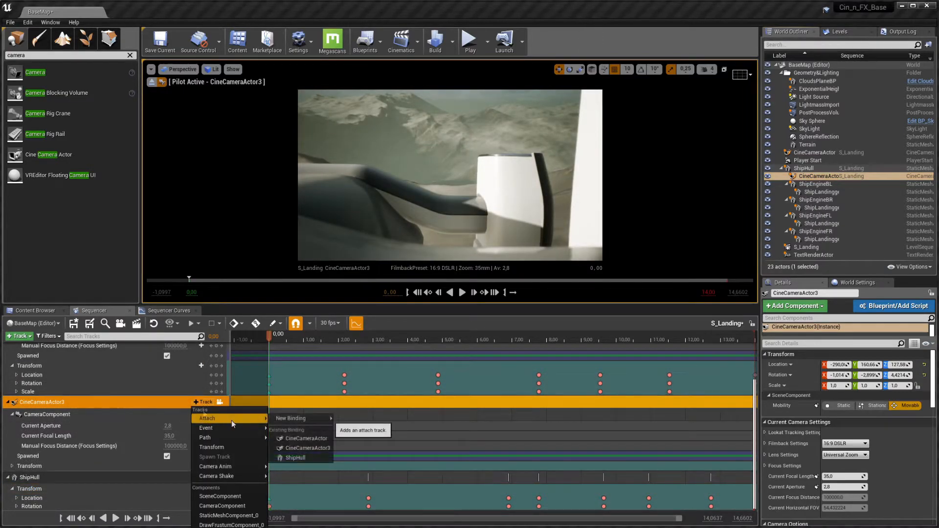
{"action": "left_click", "coordinate": [307, 460]}
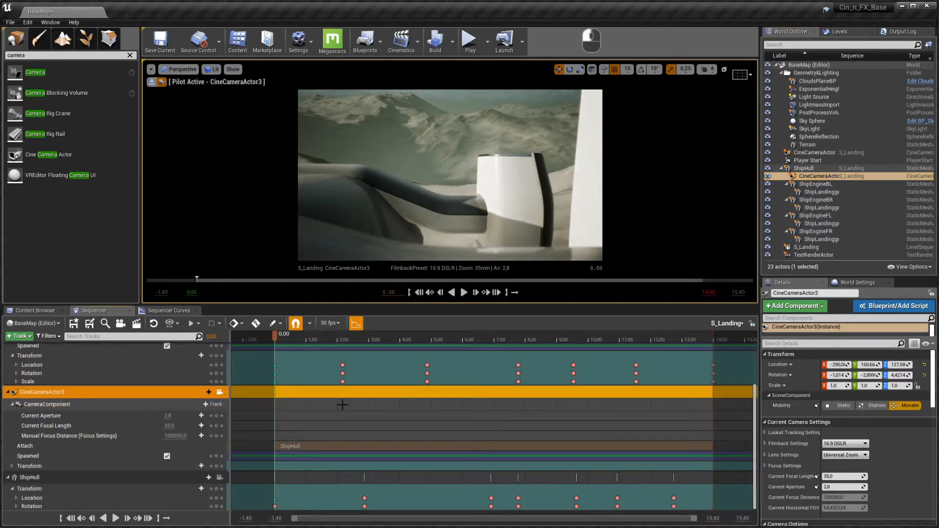
{"action": "key", "text": "space"}
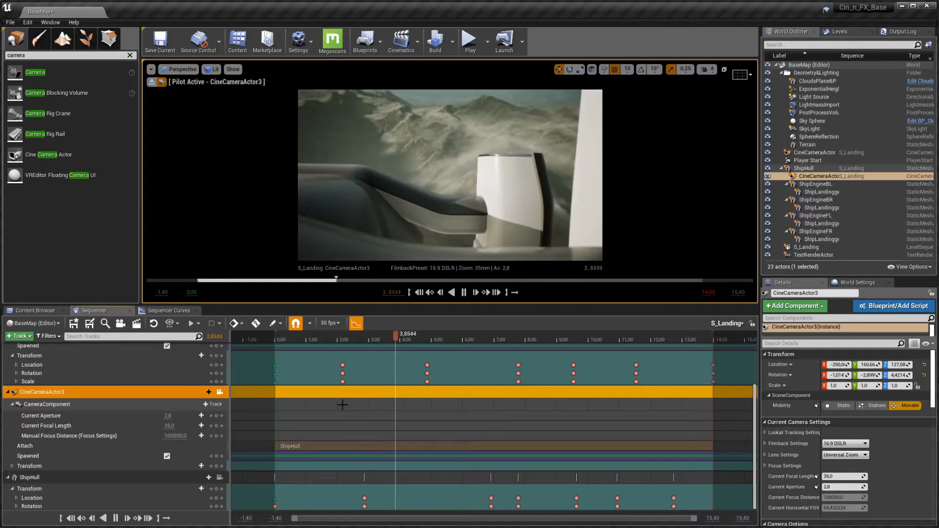
{"action": "key", "text": "space"}
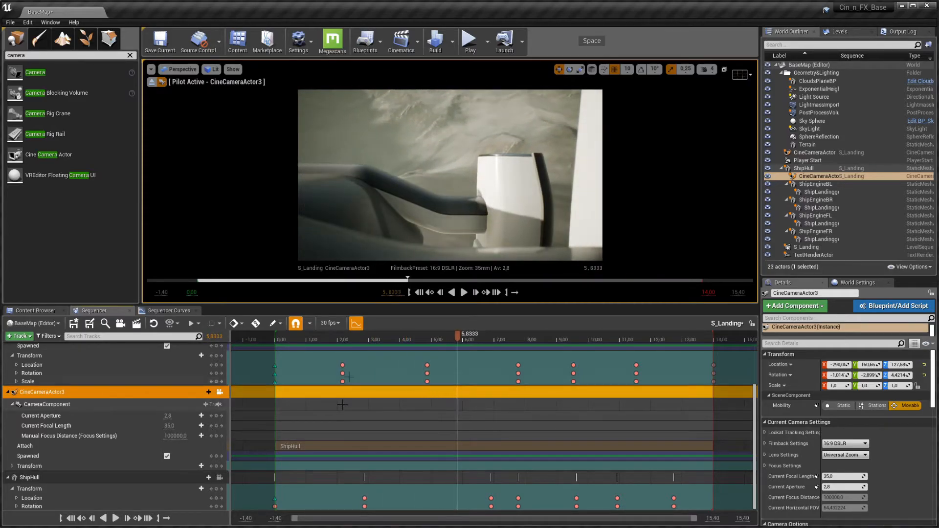
Step: Using the debug focus plane as a guide, lower CineCameraActor3's manual focus distance to about 97 cm, and hide the plane
{"action": "left_click_drag", "start_coordinate": [357, 304], "coordinate": [338, 436]}
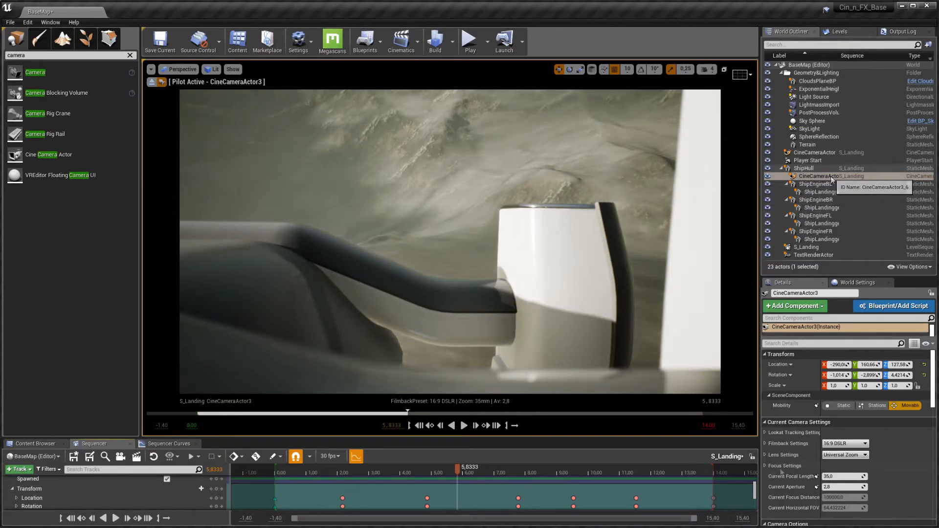
{"action": "left_click", "coordinate": [765, 466]}
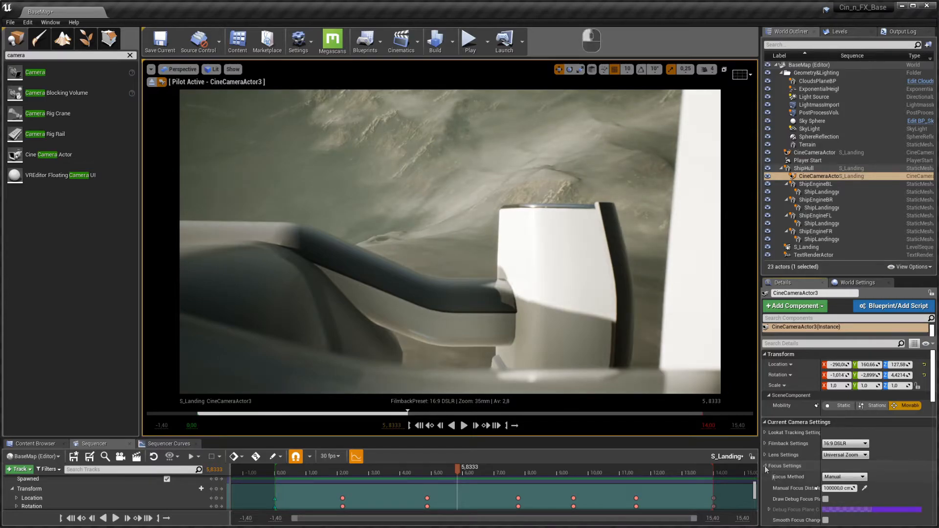
{"action": "left_click", "coordinate": [826, 499]}
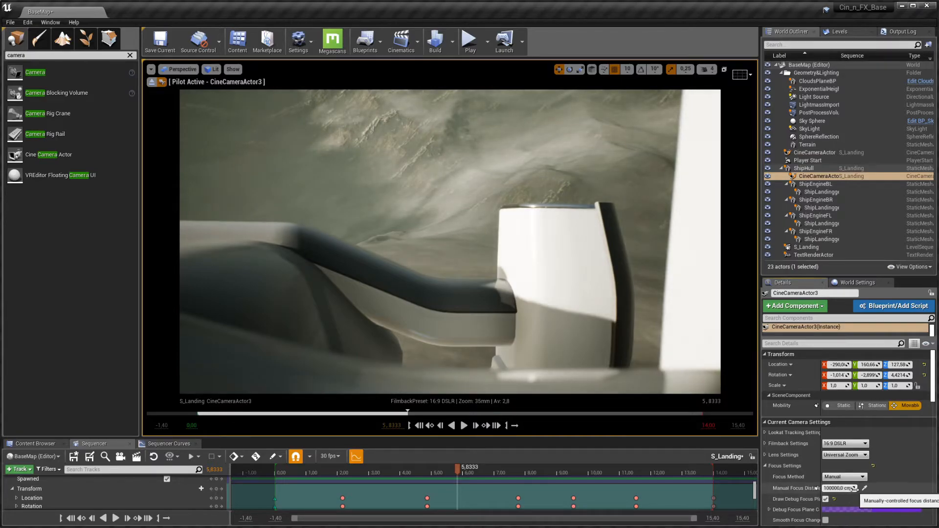
{"action": "left_click_drag", "start_coordinate": [853, 488], "coordinate": [816, 488]}
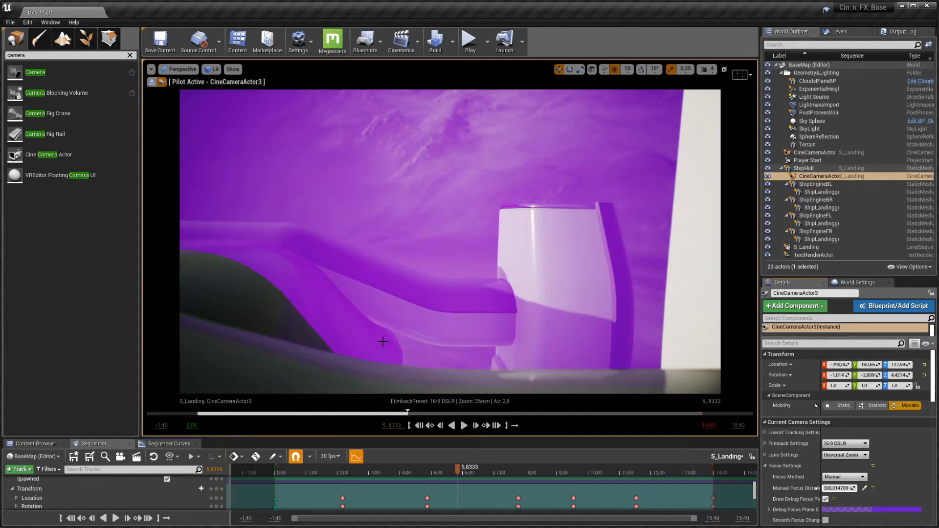
{"action": "left_click_drag", "start_coordinate": [816, 488], "coordinate": [816, 488]}
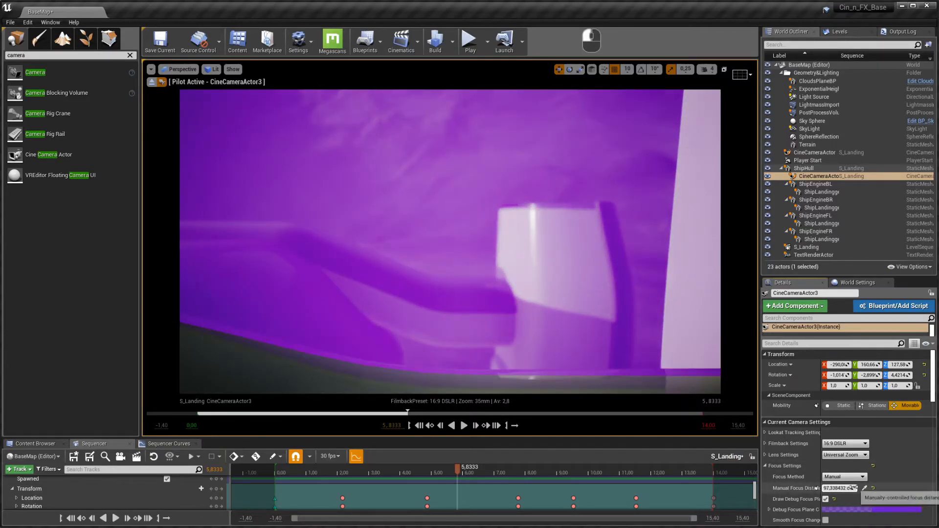
{"action": "left_click", "coordinate": [825, 499]}
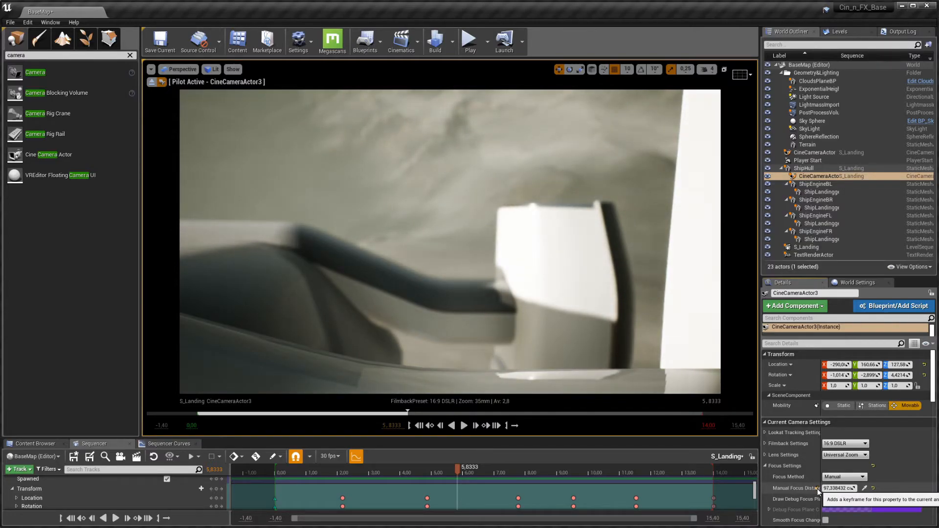
Step: Sample the manual focus distance from the joint between arm and engine in the viewport, keeping the focus method on Manual
{"action": "left_click", "coordinate": [863, 489]}
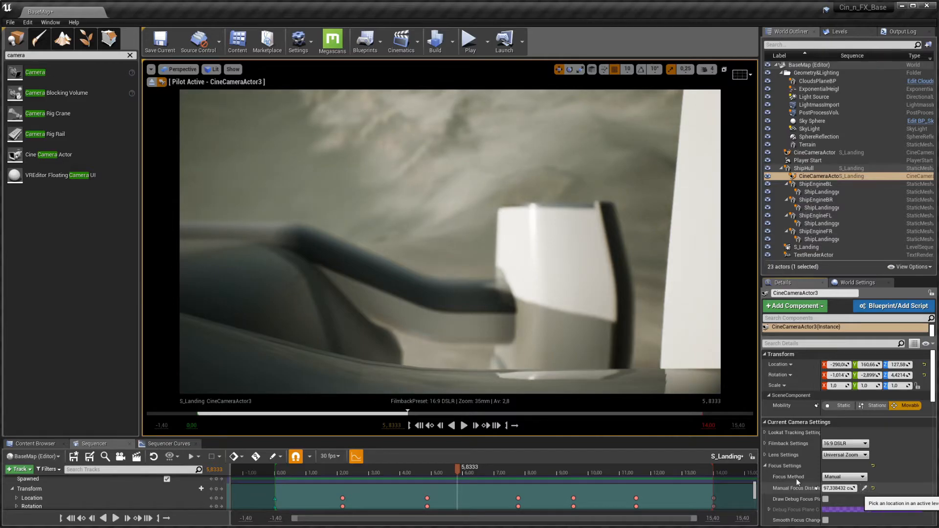
{"action": "left_click", "coordinate": [496, 283]}
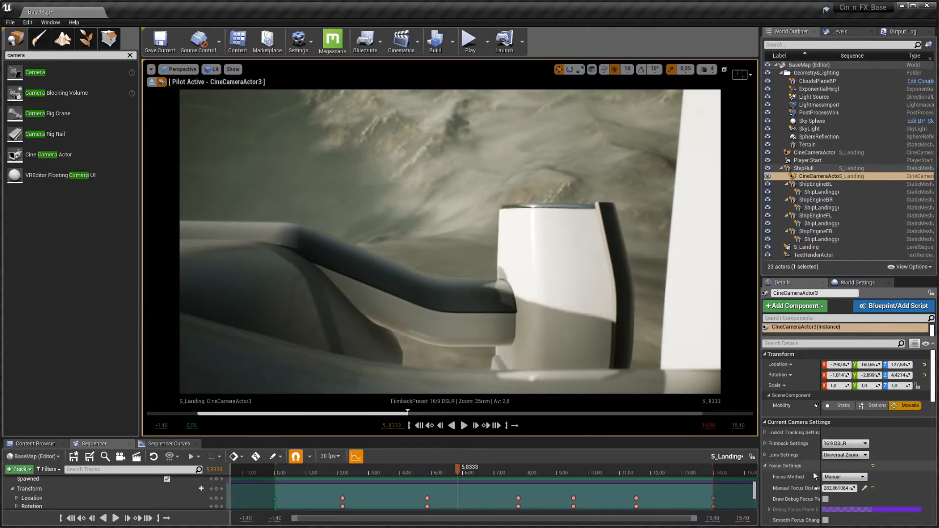
{"action": "left_click", "coordinate": [843, 476]}
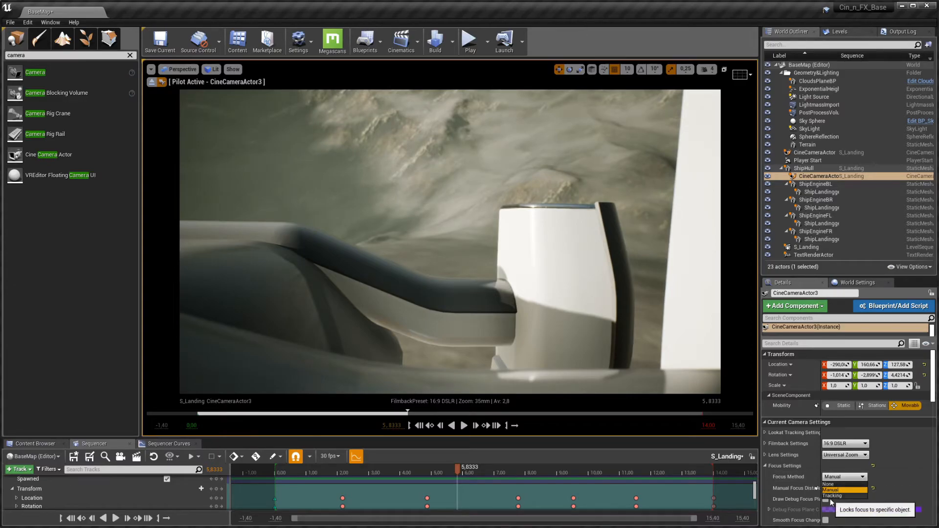
{"action": "left_click", "coordinate": [830, 489]}
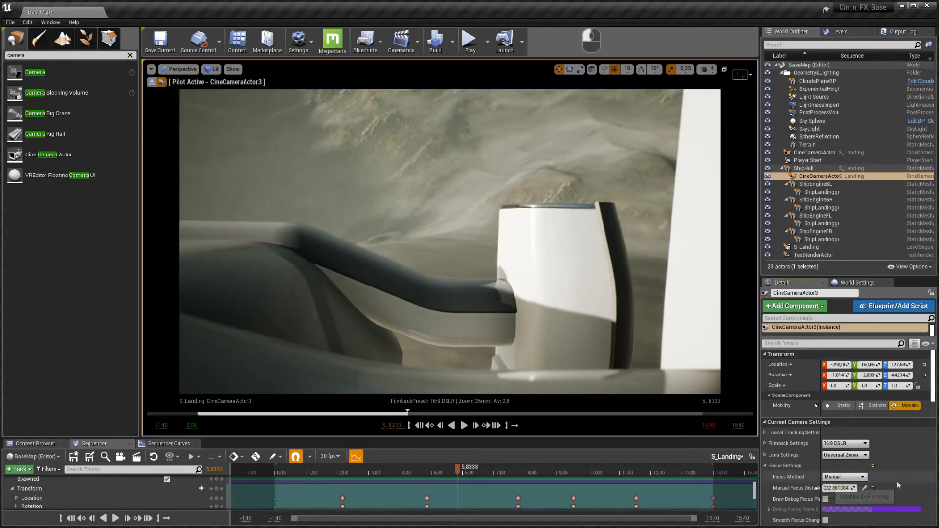
Step: Set CineCameraActor3's current aperture to 1.8
{"action": "scroll", "coordinate": [891, 472], "scroll_direction": "down", "scroll_amount": 3}
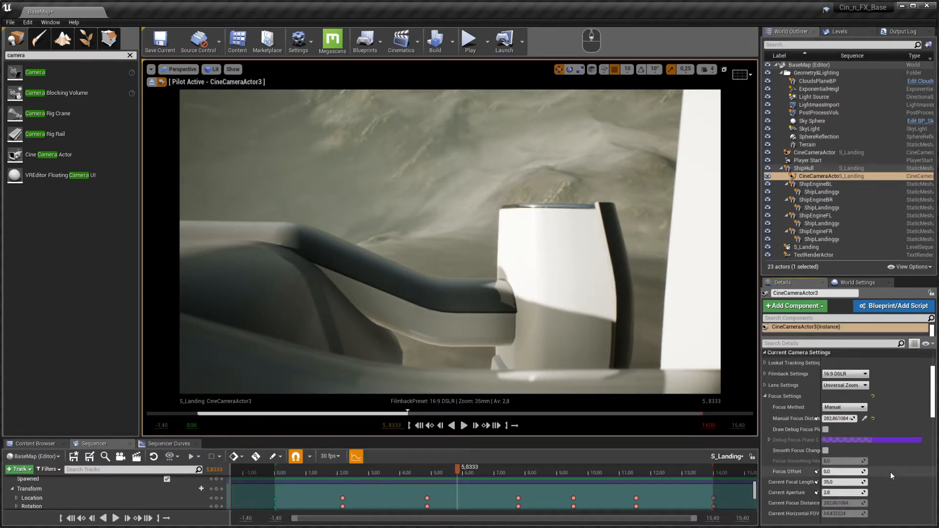
{"action": "scroll", "coordinate": [890, 471], "scroll_direction": "down", "scroll_amount": 2}
{"action": "left_click", "coordinate": [832, 479]}
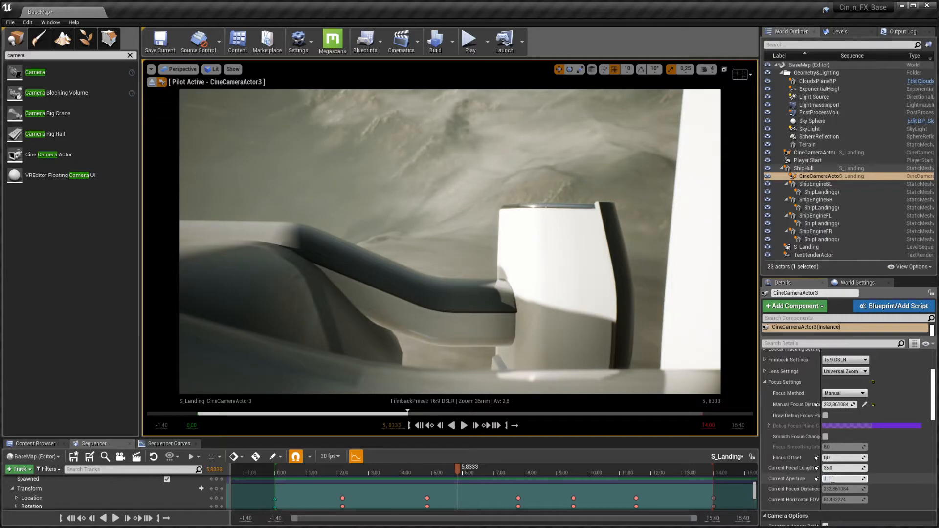
{"action": "key", "text": "Return"}
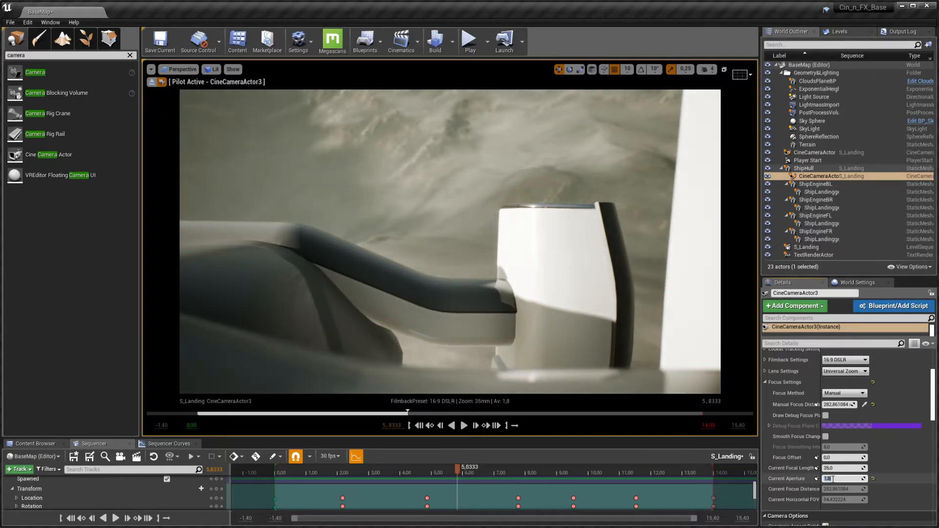
Step: Set CineCameraActor3's current focal length to 24 mm, try 70 mm for comparison, and set it back to 24 mm
{"action": "left_click", "coordinate": [831, 468]}
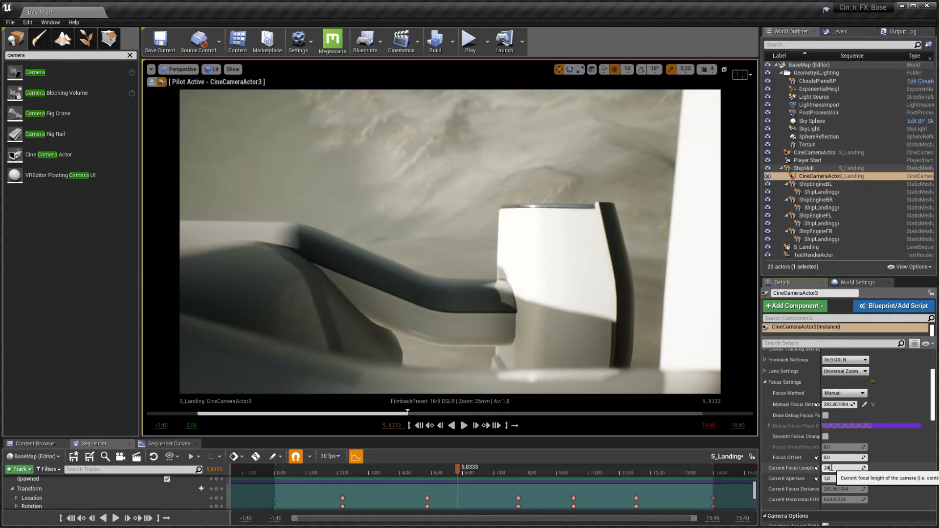
{"action": "type", "text": "24"}
{"action": "key", "text": "Return"}
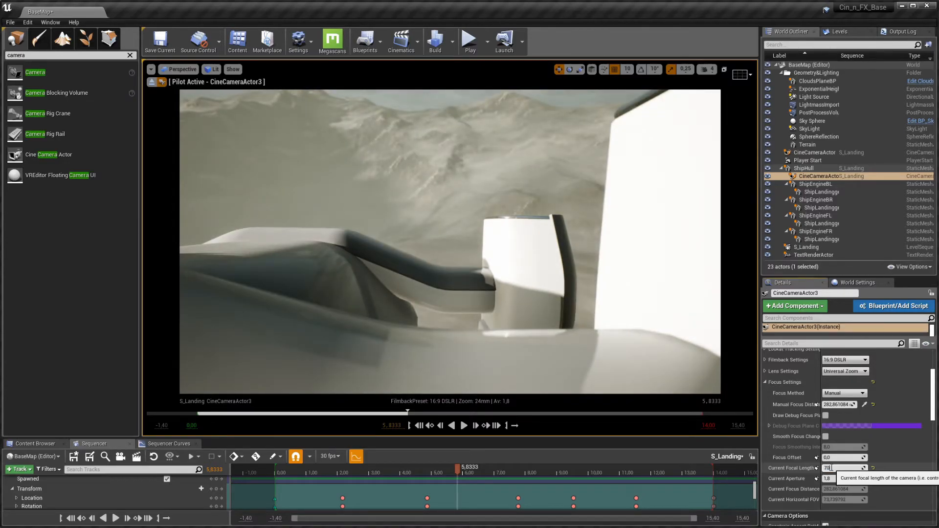
{"action": "key", "text": "Return"}
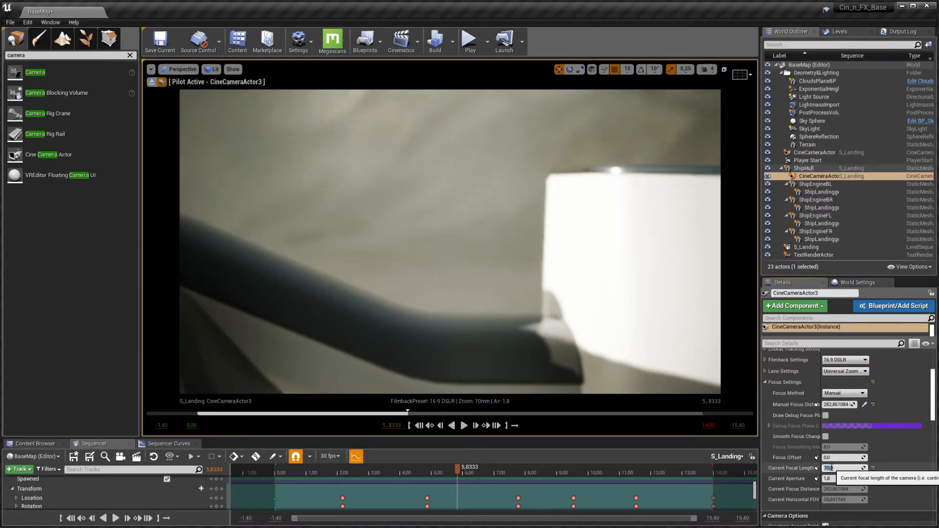
{"action": "type", "text": "24"}
{"action": "key", "text": "Return"}
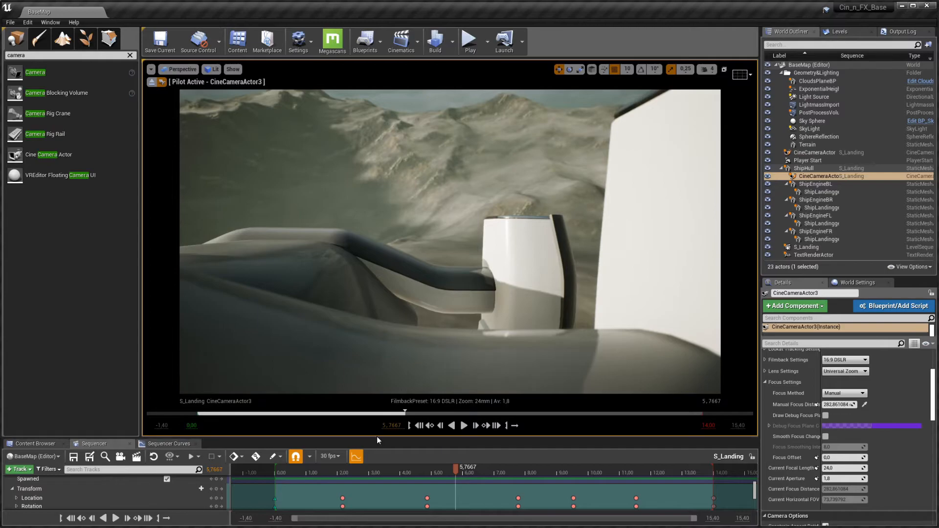
Step: Lock the viewport to the camera cuts and assign CineCameraActor3 to the Camera Cuts track starting at 0.00
{"action": "left_click_drag", "start_coordinate": [376, 436], "coordinate": [379, 327]}
{"action": "scroll", "coordinate": [382, 459], "scroll_direction": "up", "scroll_amount": 4}
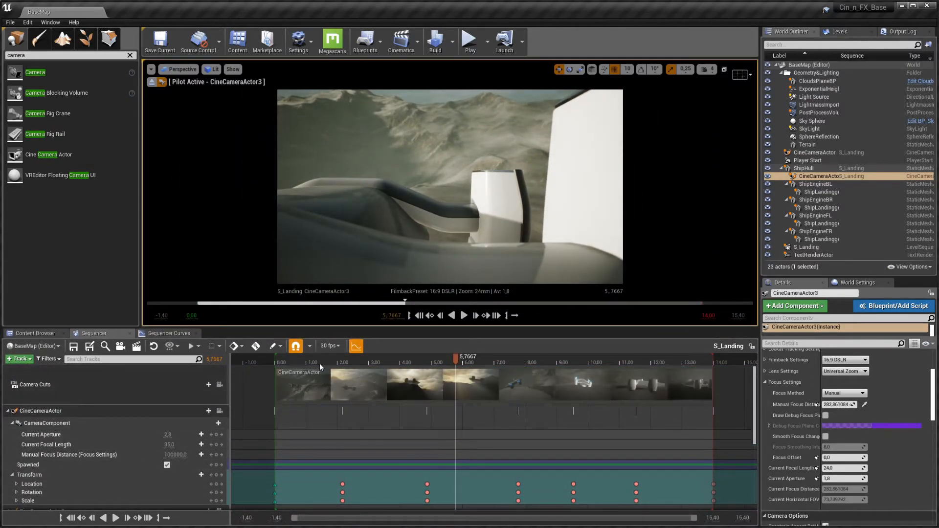
{"action": "left_click", "coordinate": [220, 384]}
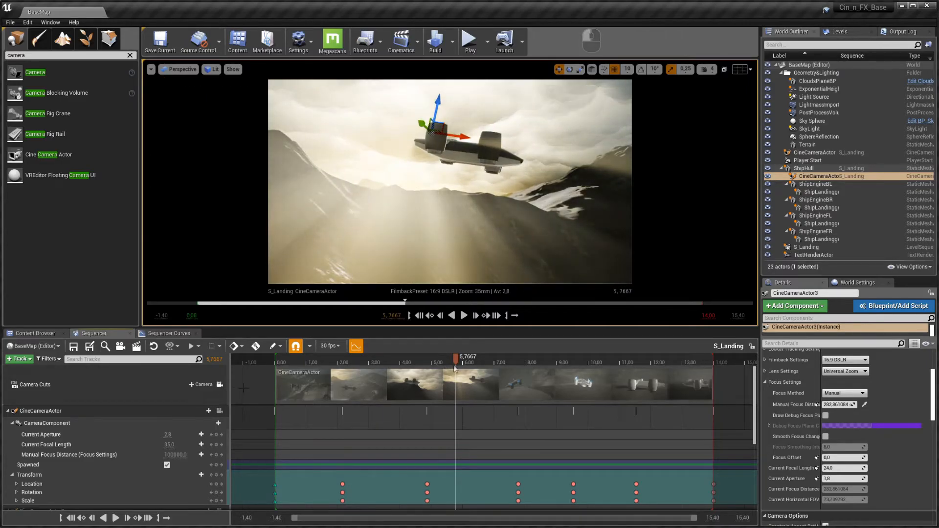
{"action": "left_click_drag", "start_coordinate": [456, 362], "coordinate": [275, 363]}
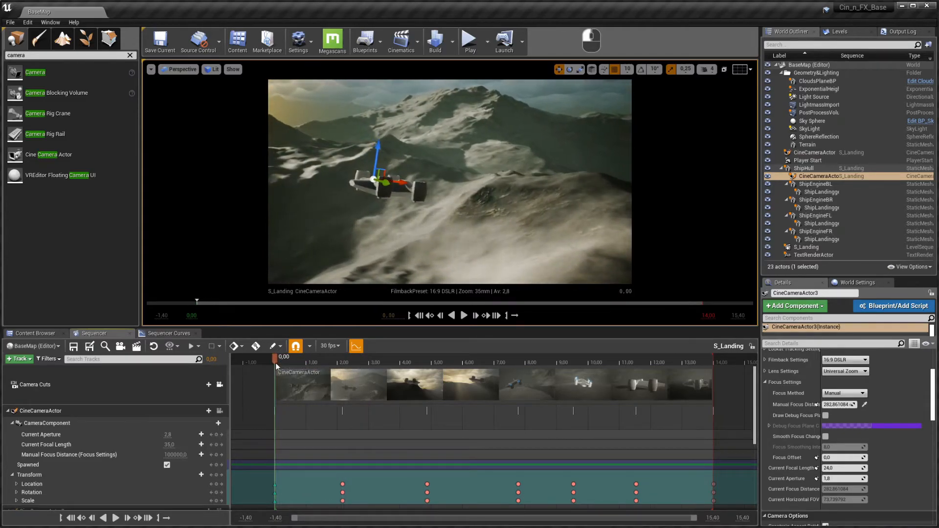
{"action": "left_click", "coordinate": [200, 385]}
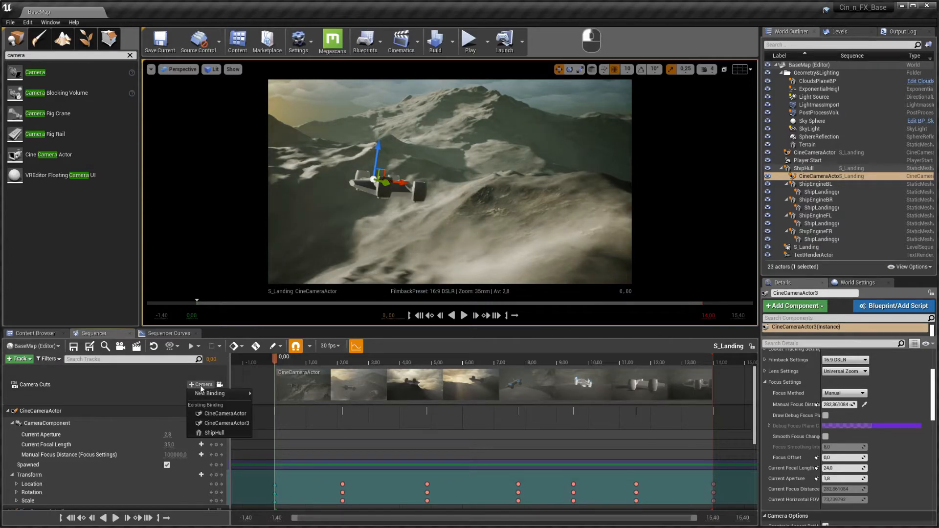
{"action": "left_click", "coordinate": [234, 422]}
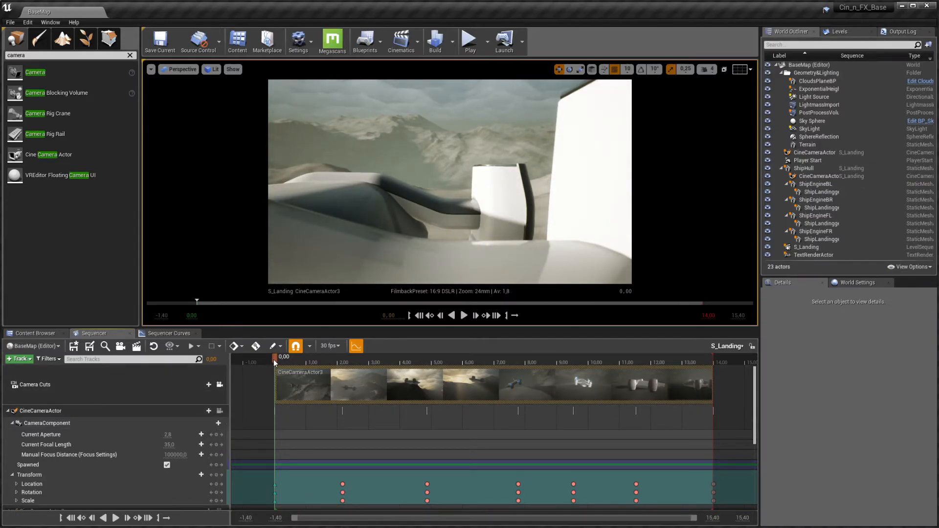
Step: Add a camera cut to CineCameraActor at 3.9667 and move the playhead back to 2.80, before the cut
{"action": "left_click_drag", "start_coordinate": [274, 359], "coordinate": [399, 355]}
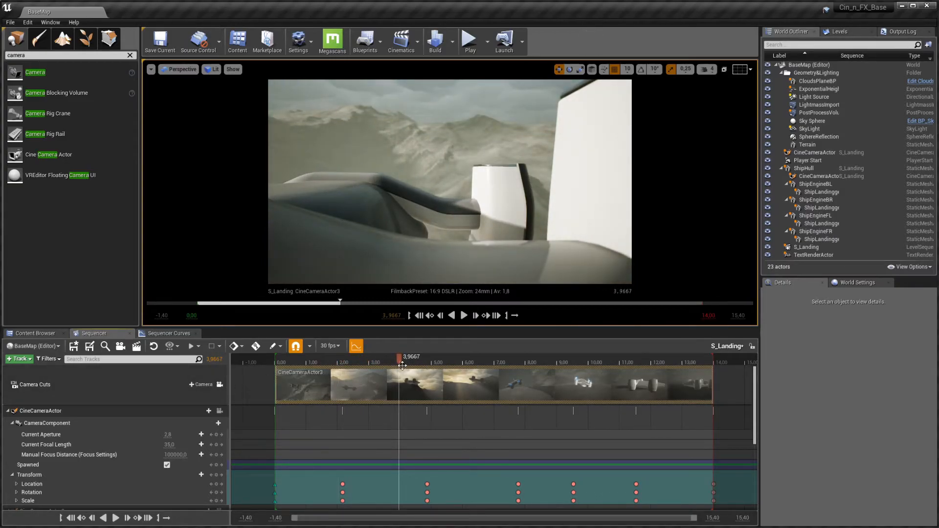
{"action": "left_click", "coordinate": [199, 385]}
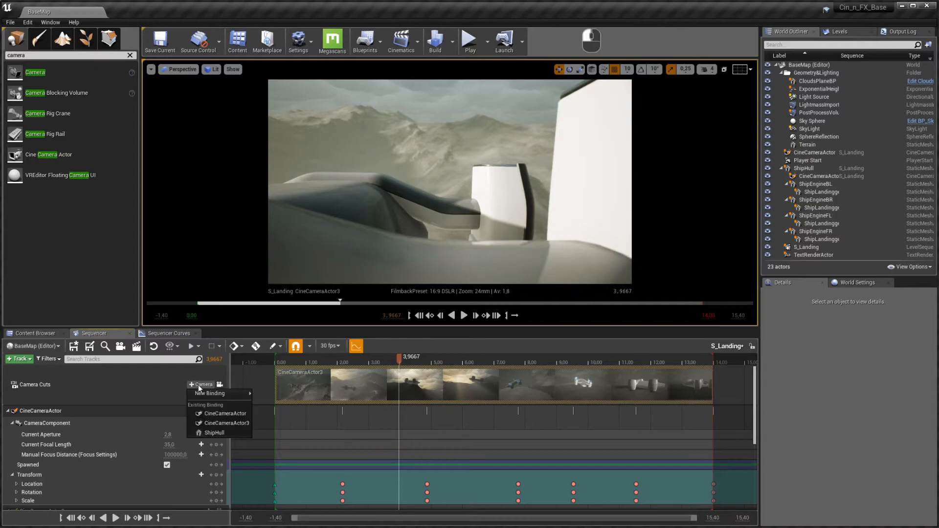
{"action": "left_click", "coordinate": [223, 413]}
{"action": "left_click_drag", "start_coordinate": [398, 359], "coordinate": [363, 365]}
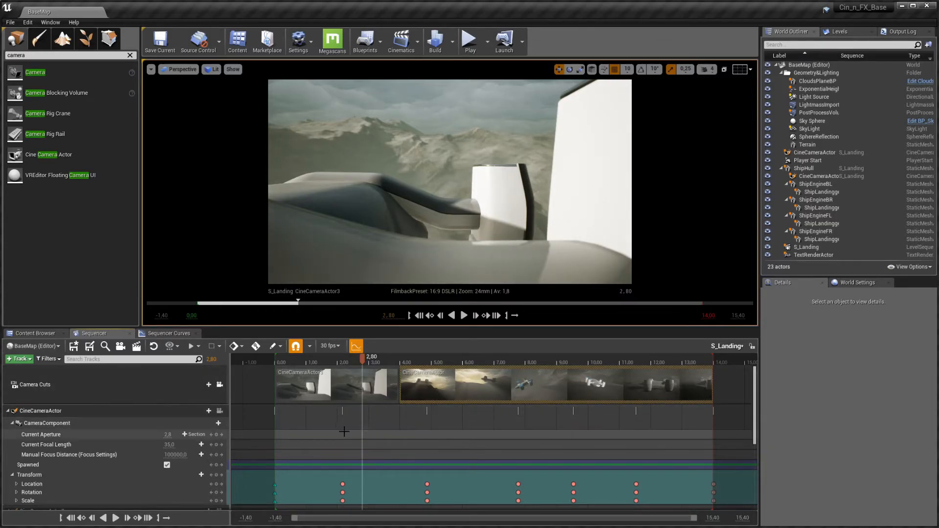
Step: Unlock the viewport from the camera cuts, move the playhead to 6.60 and frame the spaceship with its engines in view
{"action": "left_click", "coordinate": [19, 359]}
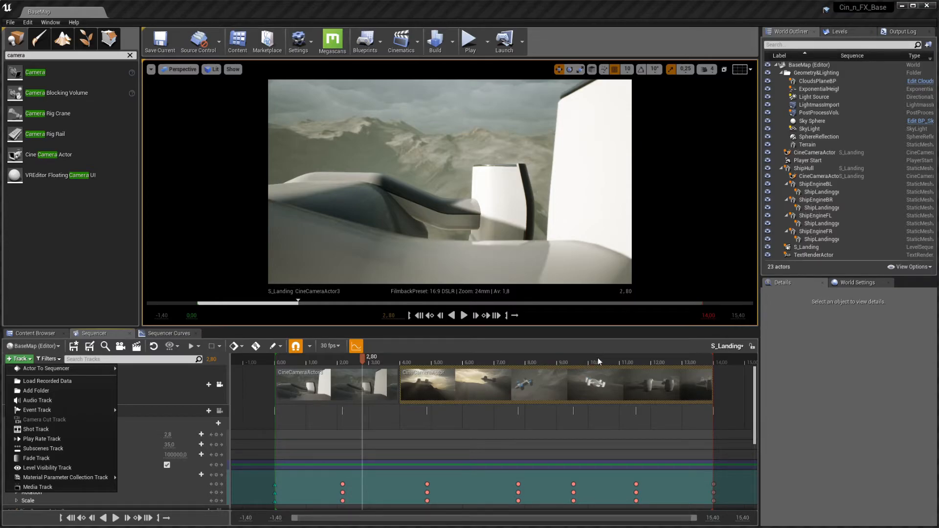
{"action": "left_click", "coordinate": [219, 385]}
{"action": "right_click_drag", "start_coordinate": [387, 268], "coordinate": [342, 301]}
{"action": "key", "text": "s"}
{"action": "key", "text": "d"}
{"action": "key", "text": "d"}
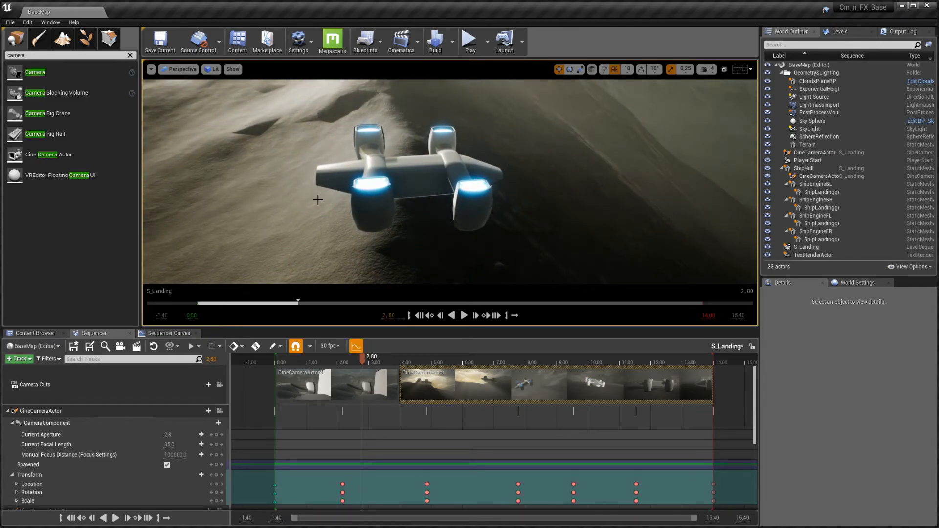
{"action": "right_click_drag", "start_coordinate": [315, 195], "coordinate": [464, 310]}
{"action": "key", "text": "s"}
{"action": "key", "text": "d"}
{"action": "key", "text": "w"}
{"action": "left_click_drag", "start_coordinate": [464, 303], "coordinate": [436, 312]}
{"action": "right_click_drag", "start_coordinate": [436, 312], "coordinate": [436, 312]}
{"action": "key", "text": "d"}
{"action": "key", "text": "w"}
{"action": "key", "text": "s"}
Step: Select all four ship engines (ShipEngineFR, BR, BL and FL) and add them to the S_Landing sequence as actor tracks
{"action": "left_click", "coordinate": [493, 209]}
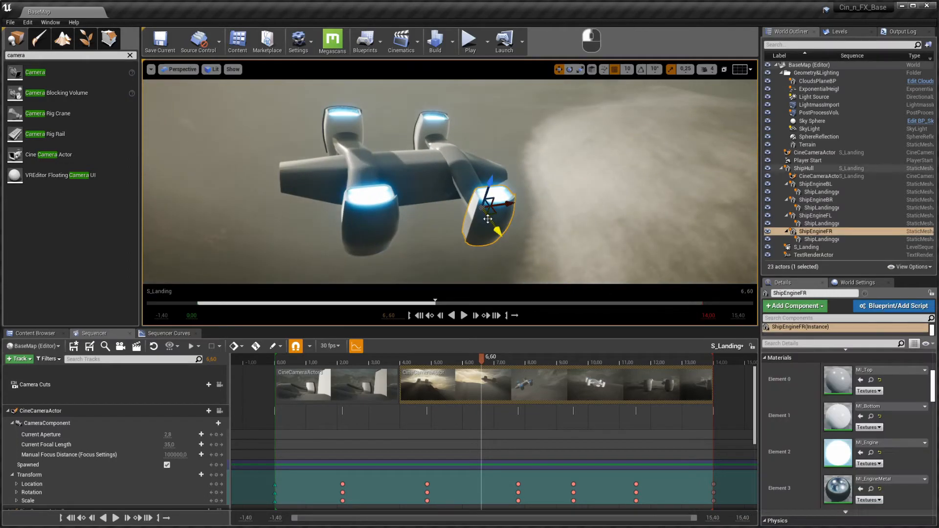
{"action": "left_click", "coordinate": [373, 212], "text": "ctrl"}
{"action": "left_click", "coordinate": [346, 112], "text": "ctrl"}
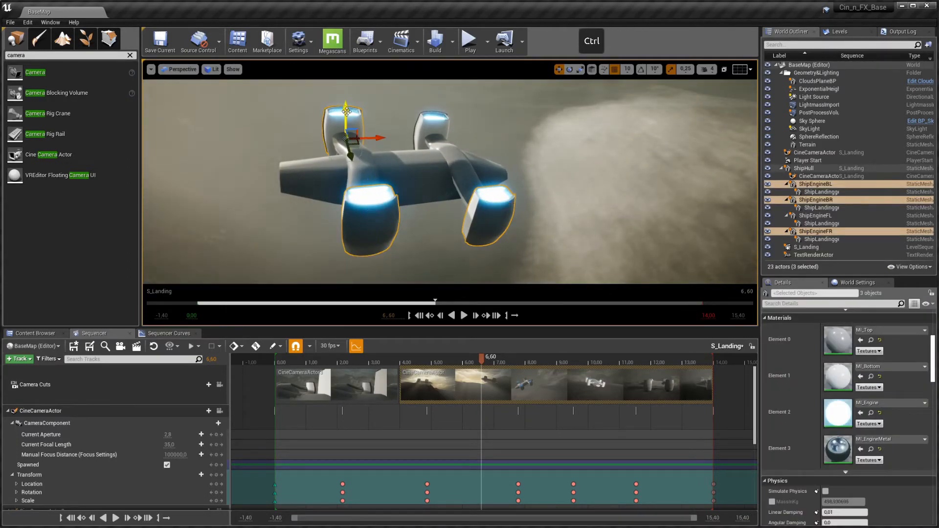
{"action": "left_click", "coordinate": [428, 117], "text": "ctrl"}
{"action": "left_click", "coordinate": [19, 360]}
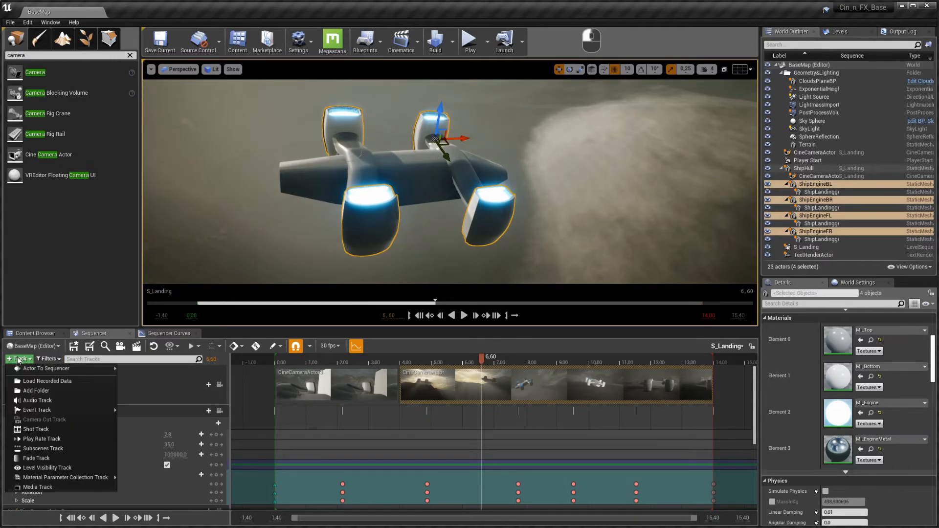
{"action": "mouse_move", "coordinate": [47, 368]}
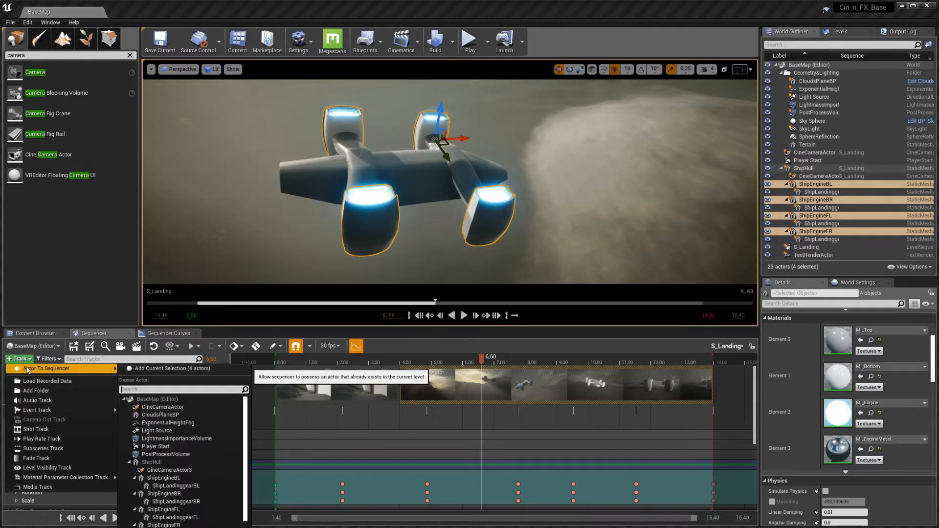
{"action": "left_click", "coordinate": [180, 368]}
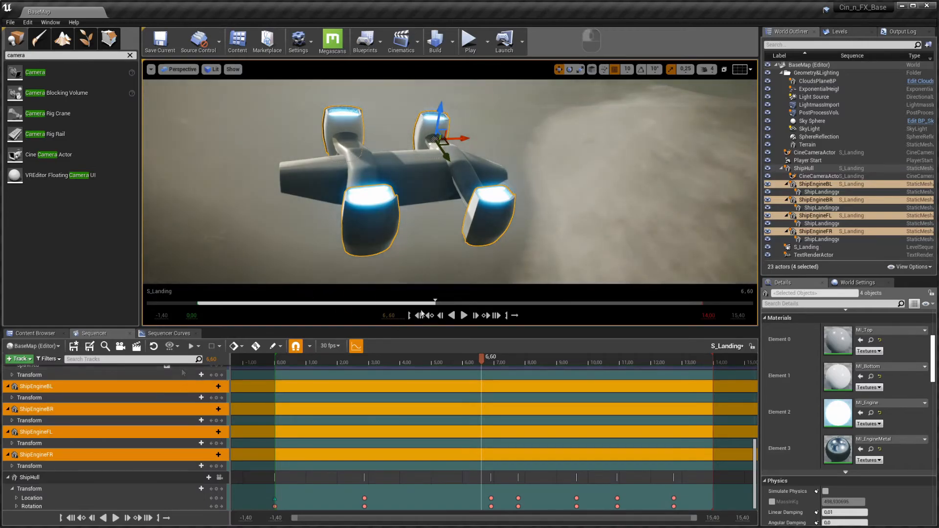
Step: Set the pitch of all four selected engines to -90° and key their transforms at 6.60
{"action": "scroll", "coordinate": [882, 418], "scroll_direction": "up", "scroll_amount": 5}
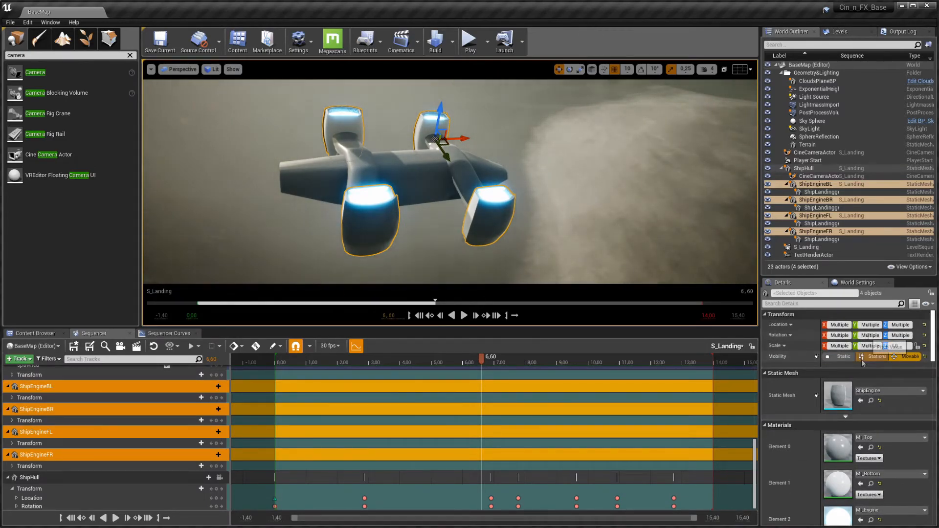
{"action": "left_click", "coordinate": [868, 335]}
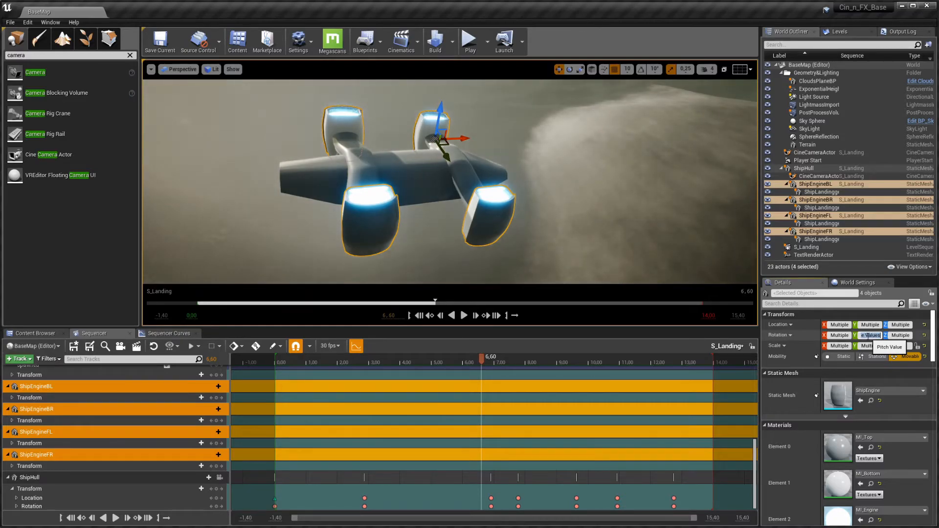
{"action": "type", "text": "90"}
{"action": "key", "text": "BackSpace"}
{"action": "key", "text": "BackSpace"}
{"action": "type", "text": "-9"}
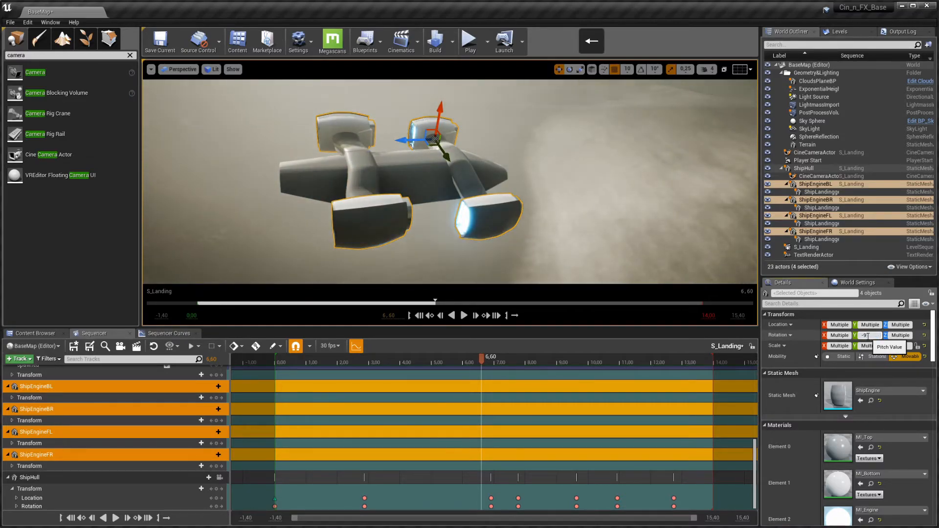
{"action": "key", "text": "Return"}
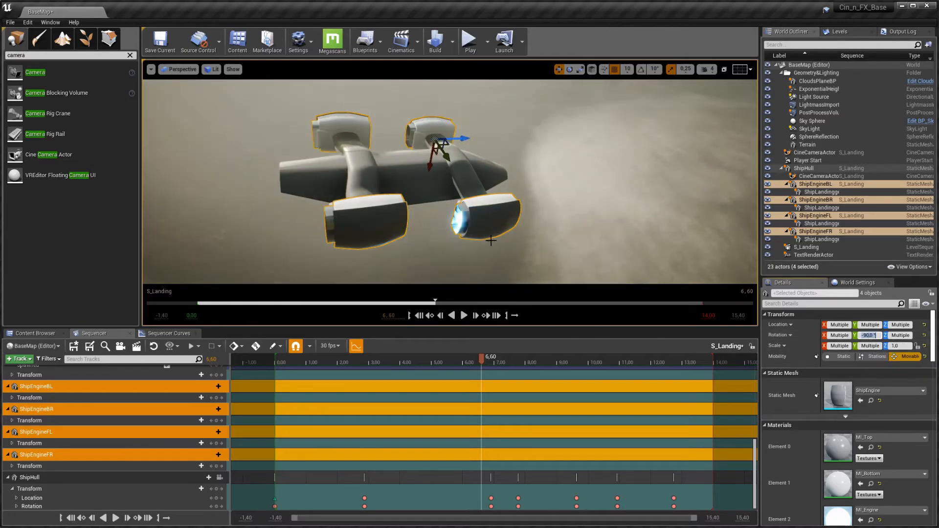
{"action": "right_click_drag", "start_coordinate": [471, 250], "coordinate": [488, 252]}
{"action": "key", "text": "w"}
{"action": "key", "text": "w"}
{"action": "key", "text": "s"}
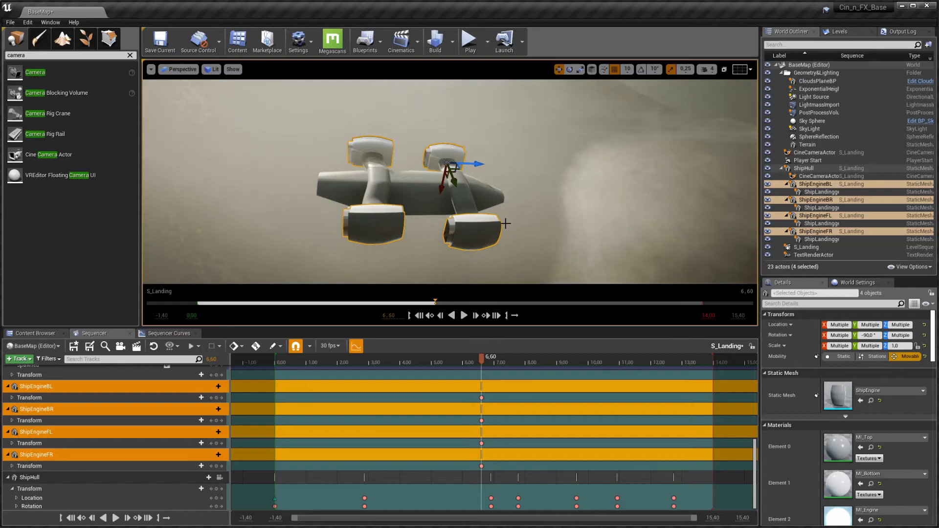
Step: At 7.7667, rotate ShipEngineFL to a pitch of about 20° with a rotation key and expand its transform track
{"action": "right_click_drag", "start_coordinate": [509, 225], "coordinate": [563, 230]}
{"action": "key", "text": "s"}
{"action": "key", "text": "d"}
{"action": "key", "text": "a"}
{"action": "left_click_drag", "start_coordinate": [482, 362], "coordinate": [520, 364]}
{"action": "right_click_drag", "start_coordinate": [538, 321], "coordinate": [526, 313]}
{"action": "key", "text": "w"}
{"action": "right_click_drag", "start_coordinate": [502, 227], "coordinate": [502, 227]}
{"action": "left_click", "coordinate": [444, 126]}
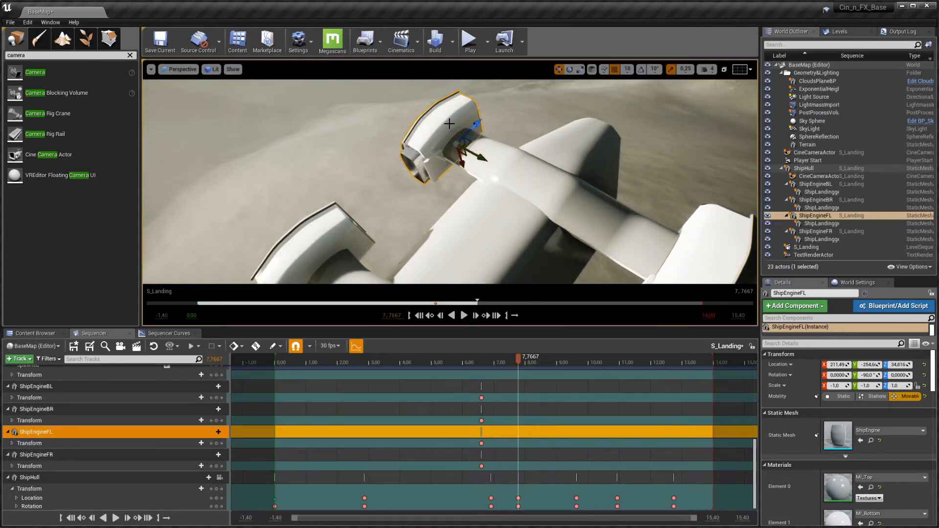
{"action": "key", "text": "e"}
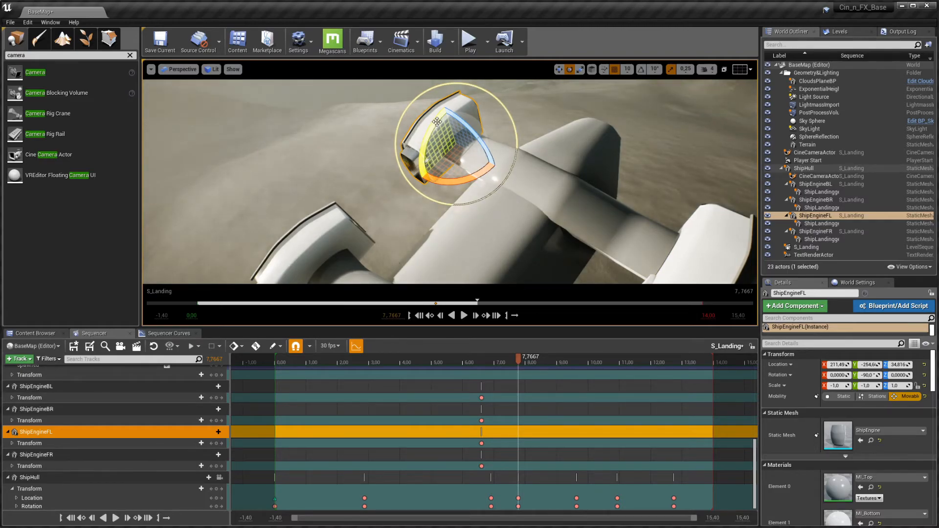
{"action": "left_click_drag", "start_coordinate": [436, 121], "coordinate": [460, 118]}
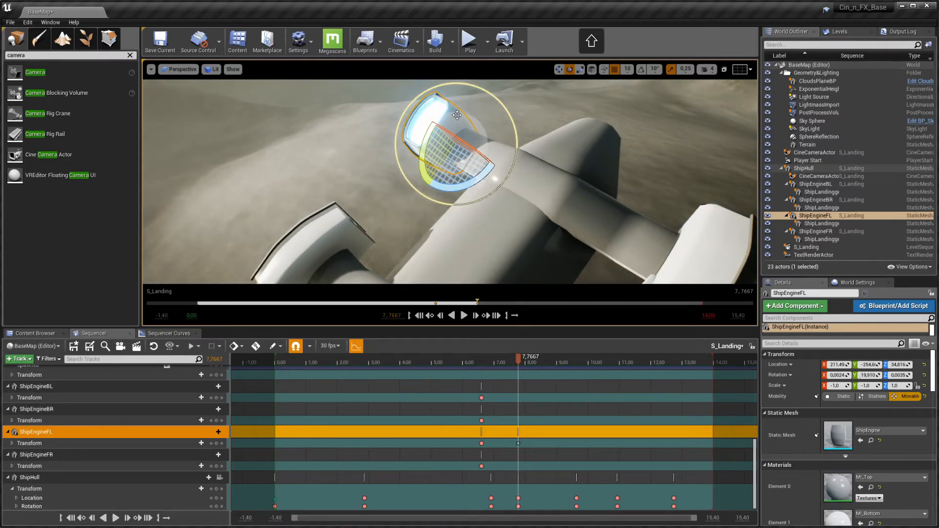
{"action": "left_click", "coordinate": [12, 443]}
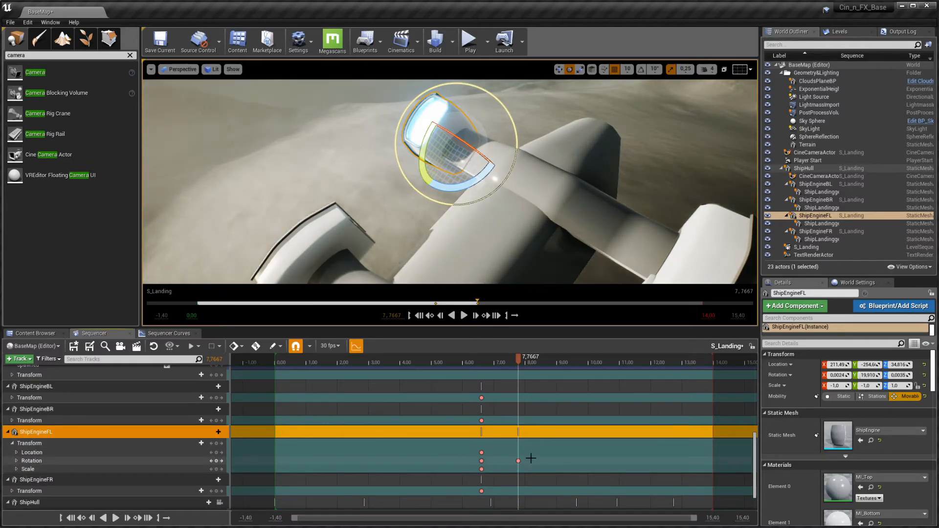
Step: Rotate ShipEngineFR, ShipEngineBR and ShipEngineBL to match at 7.7667 and key their rotations, with BL pitched about 17°
{"action": "key", "text": "a"}
{"action": "right_click_drag", "start_coordinate": [496, 247], "coordinate": [513, 196]}
{"action": "key", "text": "w"}
{"action": "left_click", "coordinate": [510, 174]}
{"action": "left_click_drag", "start_coordinate": [518, 191], "coordinate": [535, 154]}
{"action": "key", "text": "shift+e"}
{"action": "right_click_drag", "start_coordinate": [535, 155], "coordinate": [484, 161]}
{"action": "left_click", "coordinate": [485, 160]}
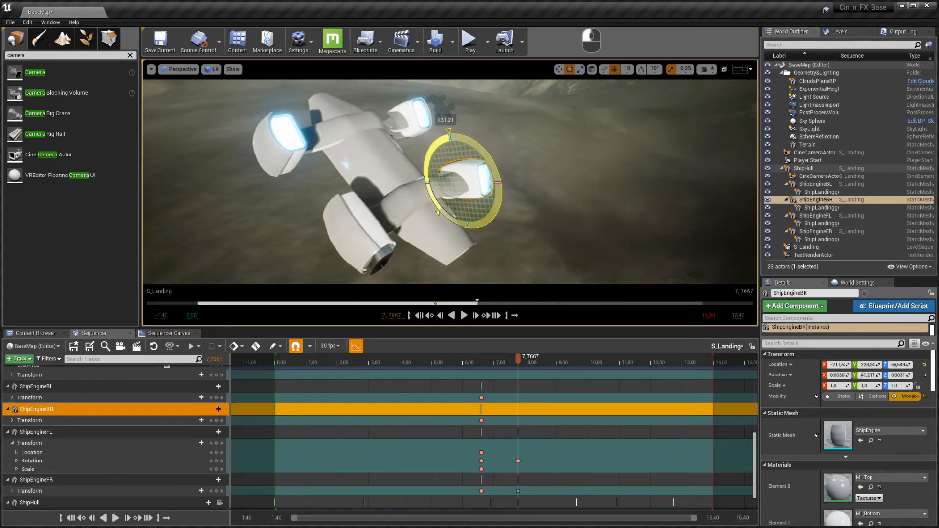
{"action": "left_click", "coordinate": [365, 225]}
{"action": "left_click_drag", "start_coordinate": [396, 220], "coordinate": [461, 161]}
{"action": "key", "text": "shift+e"}
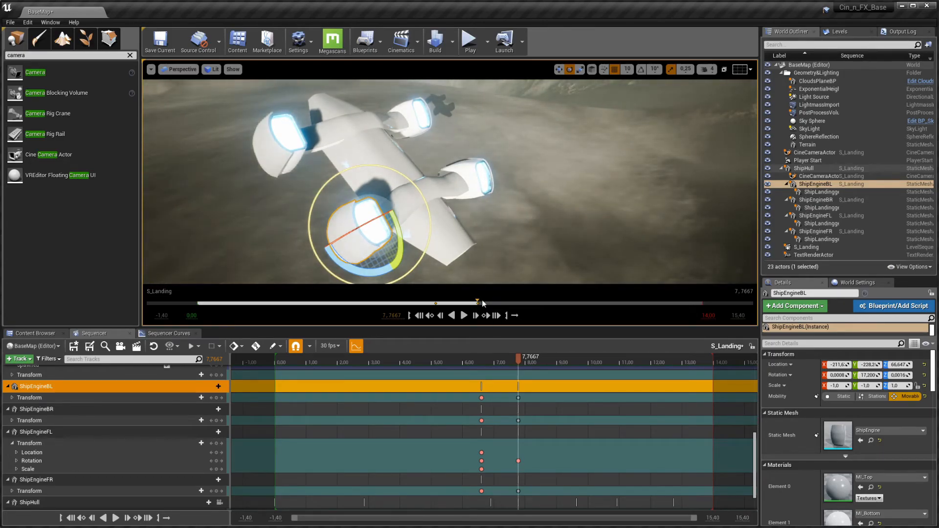
Step: Review the engine turn, then rotate all four engines with new rotation keys at 8.8667
{"action": "right_click_drag", "start_coordinate": [452, 226], "coordinate": [485, 365]}
{"action": "left_click_drag", "start_coordinate": [486, 364], "coordinate": [517, 372]}
{"action": "right_click_drag", "start_coordinate": [526, 223], "coordinate": [521, 211]}
{"action": "key", "text": "f"}
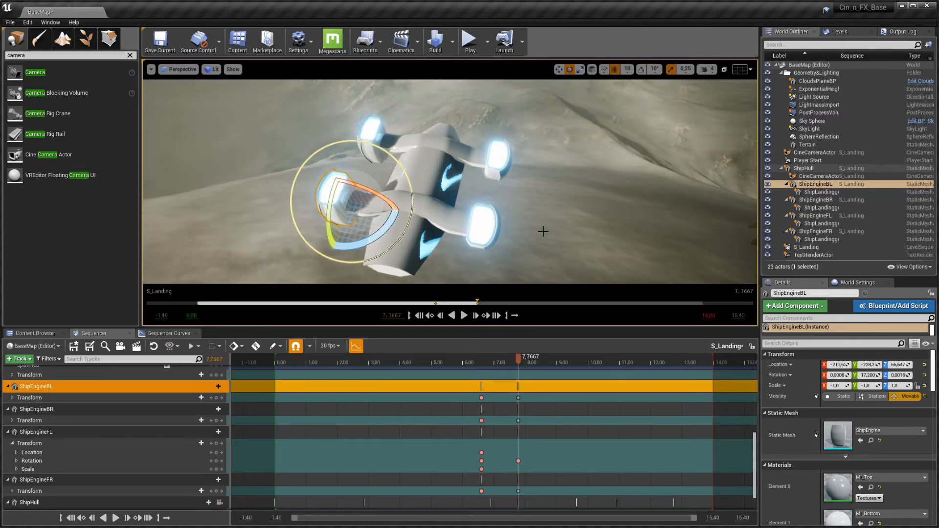
{"action": "left_click_drag", "start_coordinate": [519, 366], "coordinate": [553, 366]}
{"action": "right_click_drag", "start_coordinate": [440, 195], "coordinate": [411, 176]}
{"action": "left_click", "coordinate": [438, 164]}
{"action": "left_click_drag", "start_coordinate": [465, 119], "coordinate": [479, 128]}
{"action": "left_click", "coordinate": [352, 190]}
{"action": "left_click_drag", "start_coordinate": [374, 147], "coordinate": [379, 145]}
{"action": "left_click", "coordinate": [344, 128]}
{"action": "left_click_drag", "start_coordinate": [359, 110], "coordinate": [371, 117]}
{"action": "left_click", "coordinate": [411, 103]}
{"action": "right_click_drag", "start_coordinate": [440, 161], "coordinate": [425, 137]}
{"action": "left_click_drag", "start_coordinate": [430, 111], "coordinate": [459, 121]}
Step: Tilt each of the four engines a little at 9.8333 to add the next rotation keys
{"action": "left_click_drag", "start_coordinate": [553, 367], "coordinate": [582, 369]}
{"action": "right_click_drag", "start_coordinate": [513, 196], "coordinate": [538, 210]}
{"action": "left_click_drag", "start_coordinate": [504, 118], "coordinate": [510, 126]}
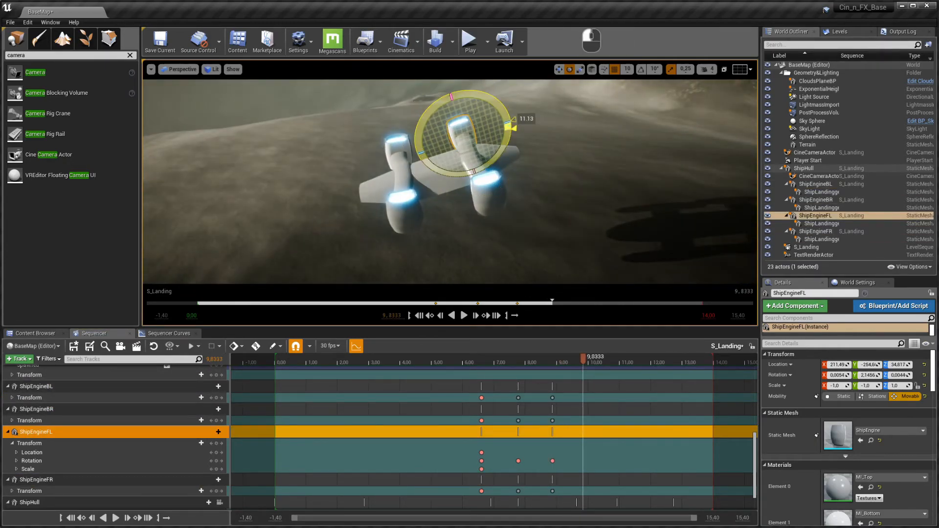
{"action": "left_click", "coordinate": [486, 196]}
{"action": "left_click_drag", "start_coordinate": [530, 164], "coordinate": [534, 171]}
{"action": "left_click", "coordinate": [462, 134]}
{"action": "left_click_drag", "start_coordinate": [435, 108], "coordinate": [445, 100]}
{"action": "left_click", "coordinate": [398, 149]}
{"action": "left_click_drag", "start_coordinate": [435, 141], "coordinate": [445, 182]}
{"action": "left_click", "coordinate": [401, 205]}
Step: Return to 8.8667 and readjust ShipEngineFR's rotation at that key
{"action": "left_click_drag", "start_coordinate": [582, 366], "coordinate": [552, 366]}
{"action": "key", "text": "a"}
{"action": "right_click_drag", "start_coordinate": [489, 196], "coordinate": [462, 178]}
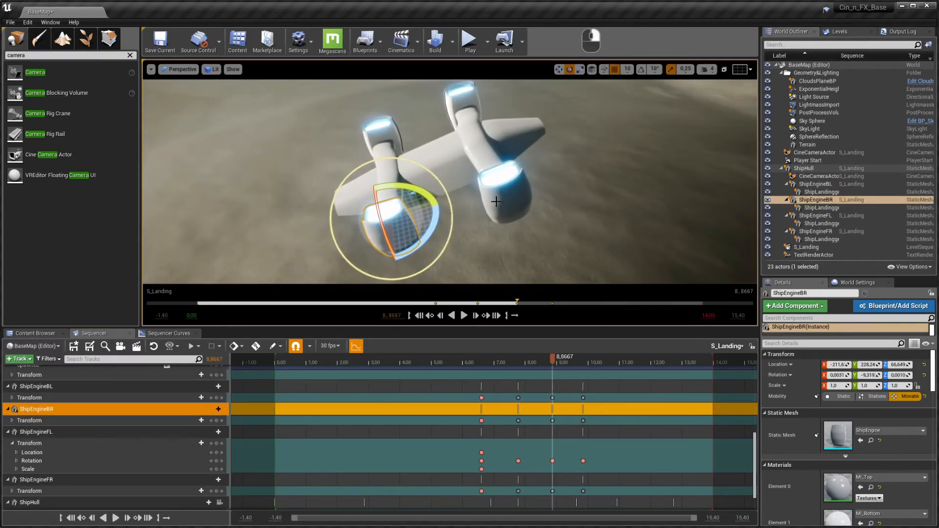
{"action": "left_click", "coordinate": [462, 106]}
{"action": "left_click", "coordinate": [502, 196]}
{"action": "left_click_drag", "start_coordinate": [534, 156], "coordinate": [542, 164]}
{"action": "left_click", "coordinate": [394, 227]}
Step: At 11.4333, tilt ShipEngineFR slightly and key the current rotation of all four engines
{"action": "left_click_drag", "start_coordinate": [552, 361], "coordinate": [567, 361]}
{"action": "key", "text": "w"}
{"action": "right_click_drag", "start_coordinate": [513, 205], "coordinate": [543, 205]}
{"action": "left_click_drag", "start_coordinate": [566, 362], "coordinate": [634, 371]}
{"action": "right_click_drag", "start_coordinate": [489, 205], "coordinate": [469, 176]}
{"action": "left_click", "coordinate": [472, 206]}
{"action": "left_click_drag", "start_coordinate": [508, 171], "coordinate": [502, 174]}
{"action": "key", "text": "shift+e"}
{"action": "left_click", "coordinate": [499, 161]}
{"action": "key", "text": "shift+e"}
{"action": "left_click", "coordinate": [369, 199]}
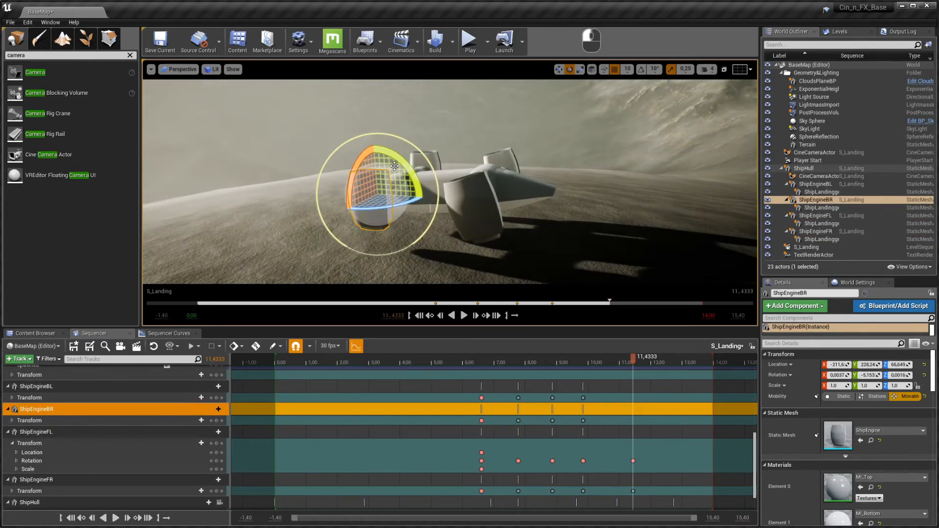
{"action": "key", "text": "shift+e"}
{"action": "left_click", "coordinate": [423, 160]}
{"action": "key", "text": "shift+e"}
Step: Tilt the four engines slightly for touchdown and key their rotations at about 12.8
{"action": "left_click_drag", "start_coordinate": [633, 362], "coordinate": [675, 366]}
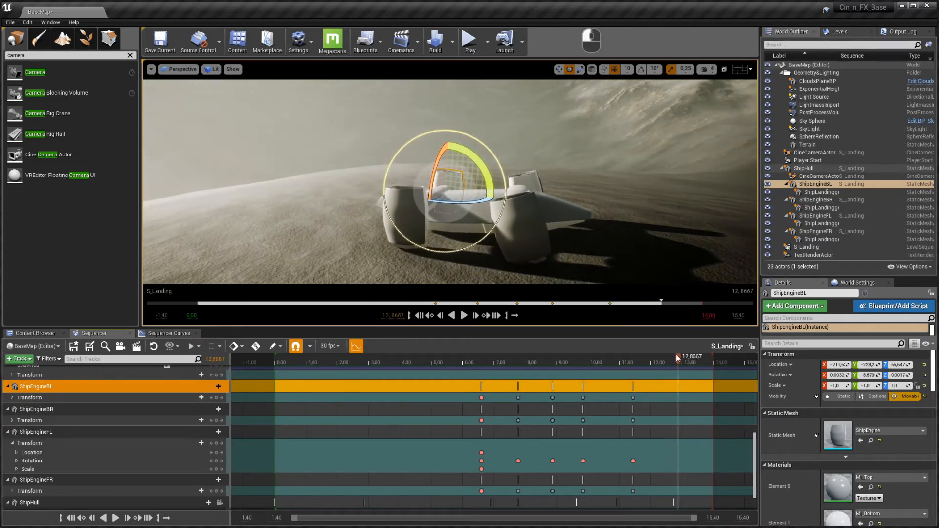
{"action": "right_click_drag", "start_coordinate": [489, 205], "coordinate": [489, 220]}
{"action": "left_click", "coordinate": [477, 205]}
{"action": "left_click_drag", "start_coordinate": [508, 159], "coordinate": [516, 175]}
{"action": "key", "text": "shift+e"}
{"action": "left_click", "coordinate": [311, 174]}
{"action": "left_click_drag", "start_coordinate": [365, 161], "coordinate": [368, 171]}
{"action": "right_click_drag", "start_coordinate": [391, 196], "coordinate": [352, 195]}
{"action": "left_click", "coordinate": [471, 186]}
{"action": "left_click_drag", "start_coordinate": [425, 184], "coordinate": [423, 191]}
{"action": "left_click", "coordinate": [333, 171]}
{"action": "left_click_drag", "start_coordinate": [291, 156], "coordinate": [289, 162]}
{"action": "key", "text": "shift+e"}
Step: Go back to the sequence start and key the rotation of all four engines at 0.0333
{"action": "left_click_drag", "start_coordinate": [675, 362], "coordinate": [275, 357]}
{"action": "right_click", "coordinate": [437, 205]}
{"action": "key", "text": "f"}
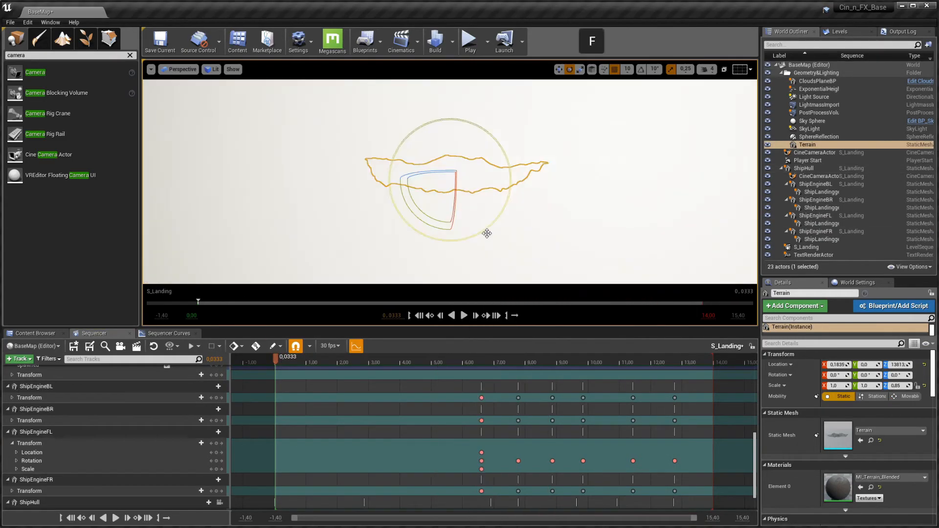
{"action": "double_click", "coordinate": [810, 189]}
{"action": "left_click", "coordinate": [646, 123]}
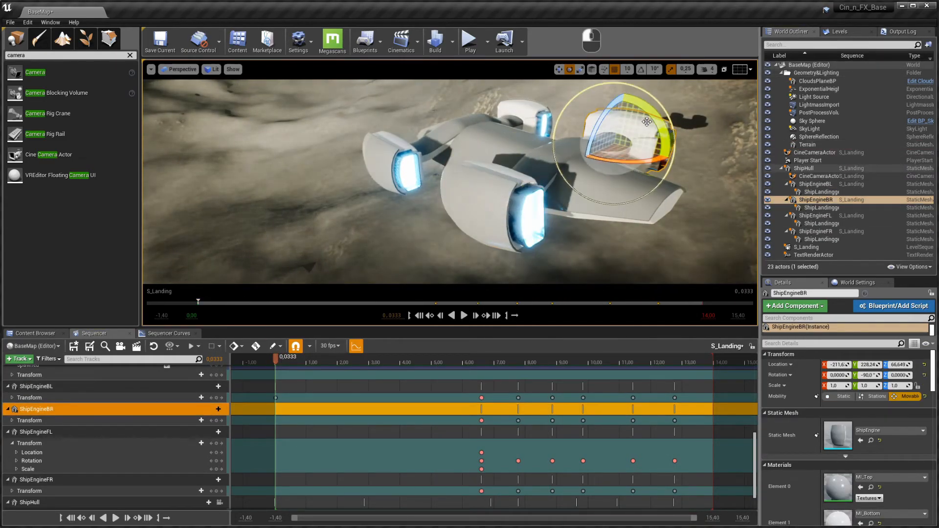
{"action": "key", "text": "shift+e"}
{"action": "left_click", "coordinate": [525, 116]}
{"action": "right_click_drag", "start_coordinate": [526, 116], "coordinate": [516, 86]}
{"action": "key", "text": "shift+e"}
{"action": "left_click", "coordinate": [416, 177]}
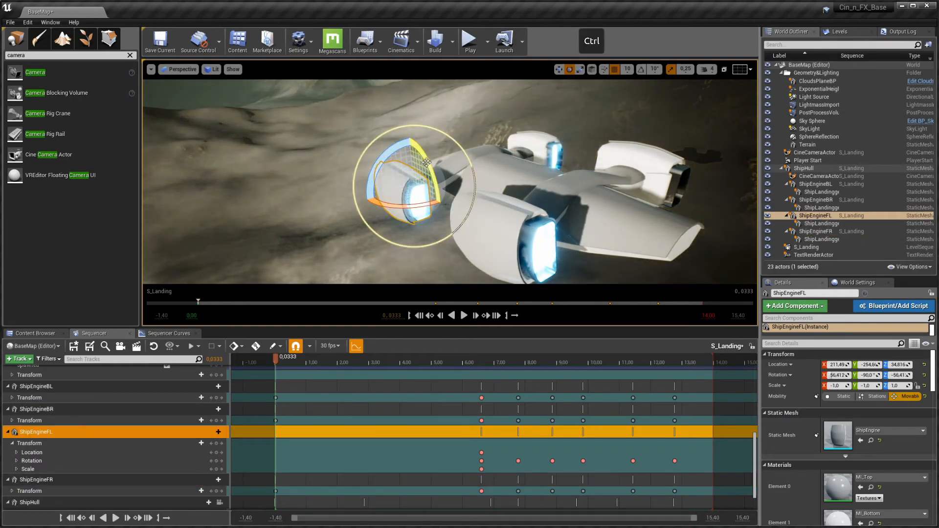
{"action": "key", "text": "shift+e"}
Step: Delete the Roll and Yaw channels from ShipEngineFR's rotation track and set the engine's roll and yaw to 0
{"action": "left_click_drag", "start_coordinate": [282, 362], "coordinate": [318, 363]}
{"action": "right_click_drag", "start_coordinate": [356, 169], "coordinate": [423, 197]}
{"action": "left_click", "coordinate": [424, 197]}
{"action": "left_click", "coordinate": [482, 134]}
{"action": "scroll", "coordinate": [39, 457], "scroll_direction": "down", "scroll_amount": 1}
{"action": "left_click", "coordinate": [12, 466]}
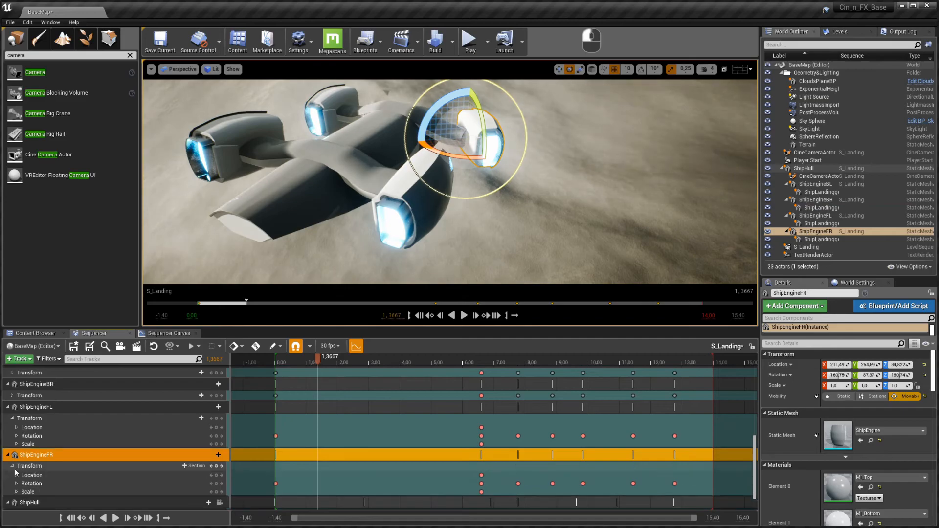
{"action": "left_click", "coordinate": [16, 483]}
{"action": "scroll", "coordinate": [95, 458], "scroll_direction": "down", "scroll_amount": 2}
{"action": "left_click", "coordinate": [83, 446]}
{"action": "left_click", "coordinate": [79, 459], "text": "ctrl"}
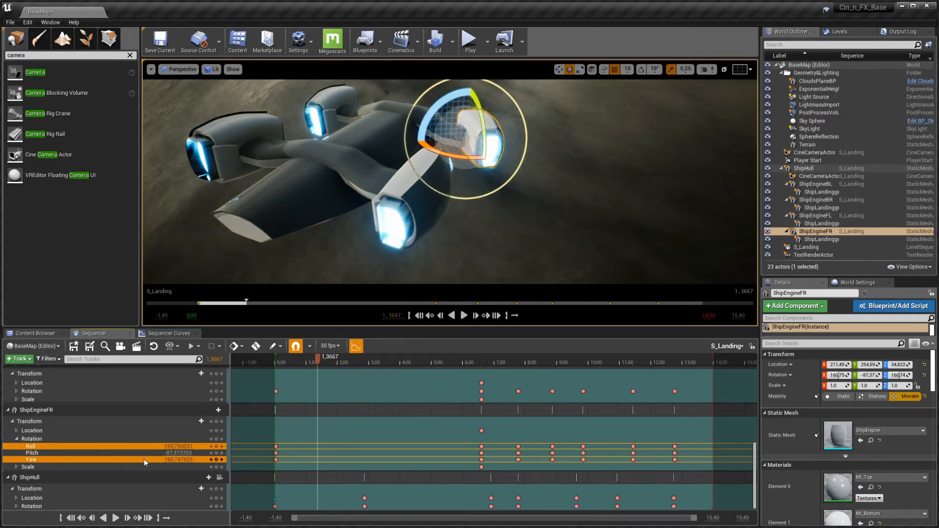
{"action": "key", "text": "Delete"}
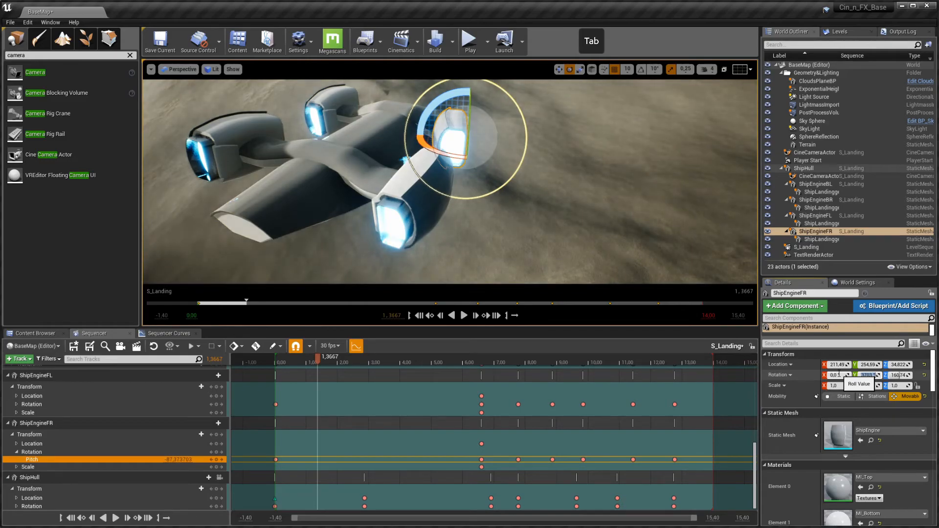
{"action": "key", "text": "Tab"}
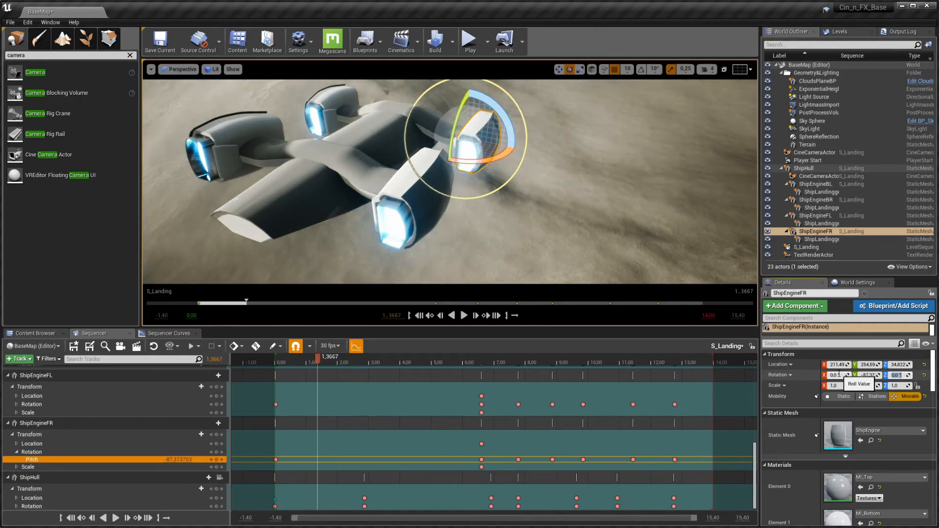
Step: Scrub through the landing and replay the opening seconds to examine how the engines rotate between keys
{"action": "left_click_drag", "start_coordinate": [317, 360], "coordinate": [540, 360]}
{"action": "right_click_drag", "start_coordinate": [488, 206], "coordinate": [509, 225]}
{"action": "key", "text": "w"}
{"action": "key", "text": "d"}
{"action": "key", "text": "s"}
{"action": "left_click_drag", "start_coordinate": [316, 360], "coordinate": [297, 360]}
{"action": "left_click", "coordinate": [29, 488]}
{"action": "left_click", "coordinate": [12, 488]}
{"action": "key", "text": "f"}
{"action": "key", "text": "w"}
{"action": "right_click_drag", "start_coordinate": [445, 230], "coordinate": [489, 215]}
{"action": "key", "text": "a"}
{"action": "key", "text": "space"}
{"action": "key", "text": "space"}
{"action": "key", "text": "f"}
Step: Tilt the four ship engines slightly and key their rotations at 0.90
{"action": "left_click", "coordinate": [510, 181]}
{"action": "key", "text": "e"}
{"action": "left_click_drag", "start_coordinate": [510, 181], "coordinate": [526, 205]}
{"action": "scroll", "coordinate": [450, 196], "scroll_direction": "up", "scroll_amount": 3}
{"action": "left_click", "coordinate": [413, 198]}
{"action": "left_click", "coordinate": [567, 171]}
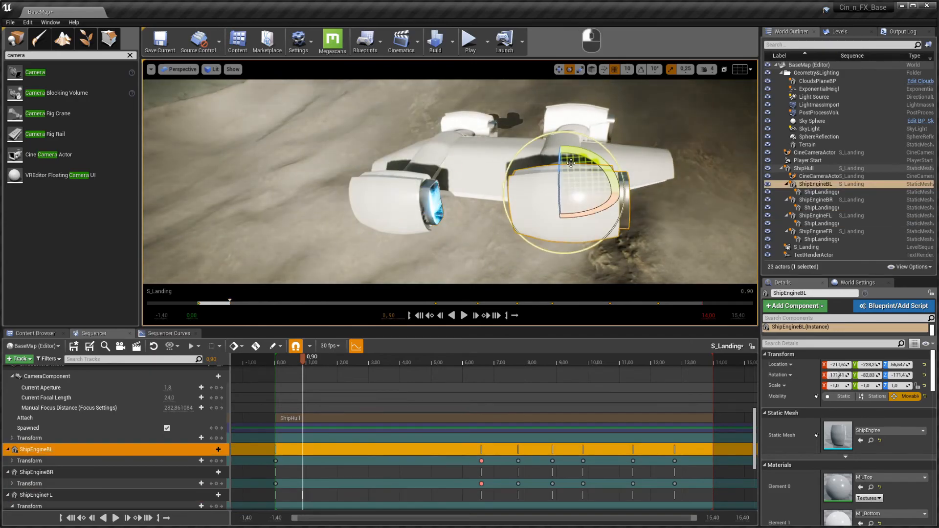
{"action": "key", "text": "shift+e"}
{"action": "left_click", "coordinate": [467, 122]}
{"action": "key", "text": "shift+e"}
{"action": "left_click", "coordinate": [572, 120]}
{"action": "key", "text": "shift+e"}
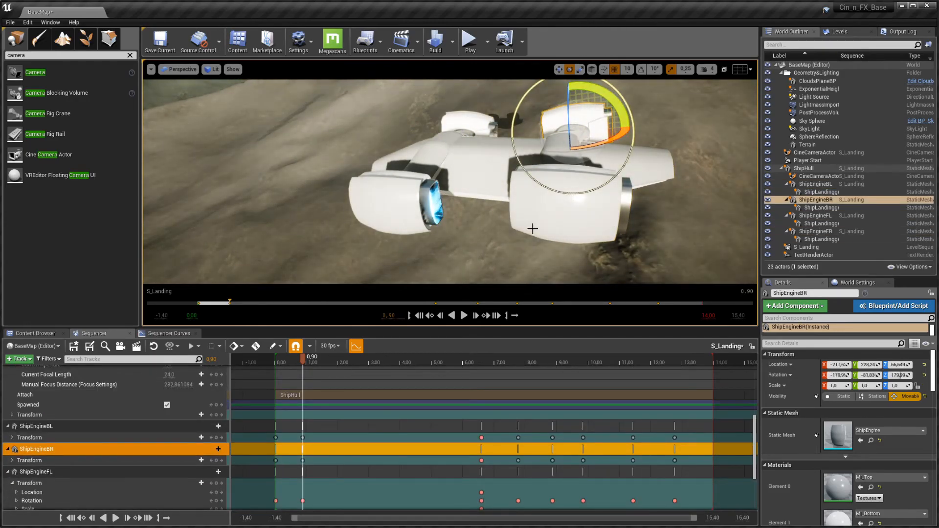
Step: Adjust the tilt of the four engines again and key their rotations at 1.9333
{"action": "right_click_drag", "start_coordinate": [532, 228], "coordinate": [509, 210]}
{"action": "key", "text": "s"}
{"action": "left_click_drag", "start_coordinate": [308, 363], "coordinate": [335, 364]}
{"action": "right_click_drag", "start_coordinate": [440, 205], "coordinate": [371, 206]}
{"action": "key", "text": "s"}
{"action": "left_click_drag", "start_coordinate": [476, 155], "coordinate": [491, 175]}
{"action": "left_click", "coordinate": [379, 178]}
{"action": "left_click_drag", "start_coordinate": [398, 159], "coordinate": [410, 171]}
{"action": "left_click", "coordinate": [299, 235]}
{"action": "left_click", "coordinate": [389, 262]}
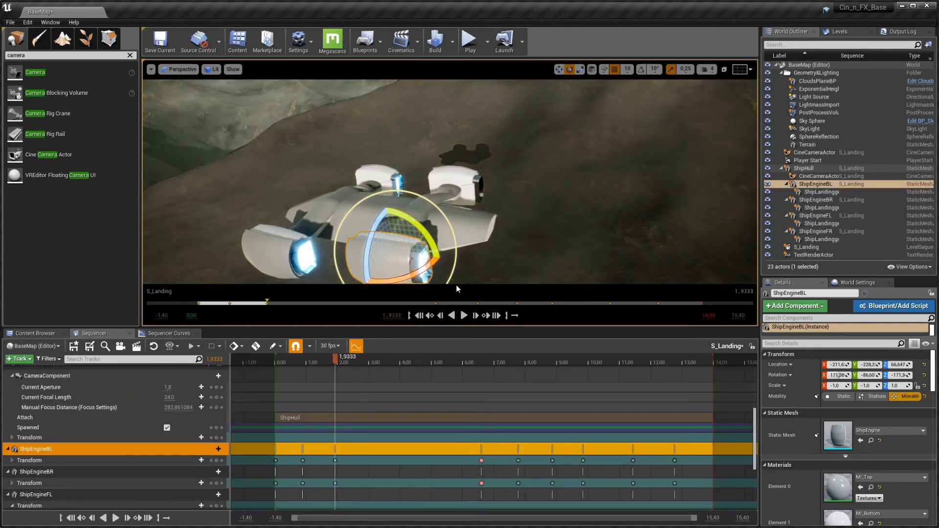
Step: Duplicate the opening rotation keys of the four engines along the timeline up to 5.60
{"action": "key", "text": "d"}
{"action": "right_click_drag", "start_coordinate": [457, 289], "coordinate": [569, 259]}
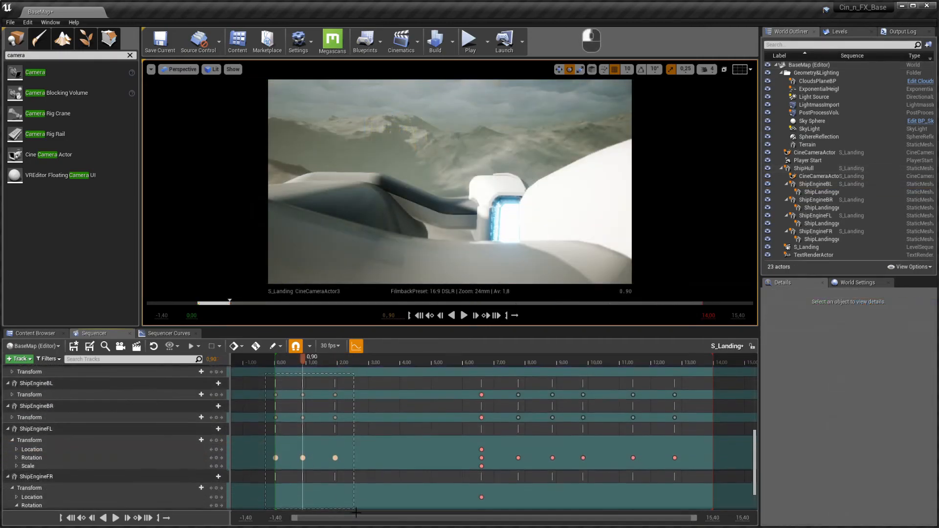
{"action": "left_click_drag", "start_coordinate": [266, 373], "coordinate": [361, 492]}
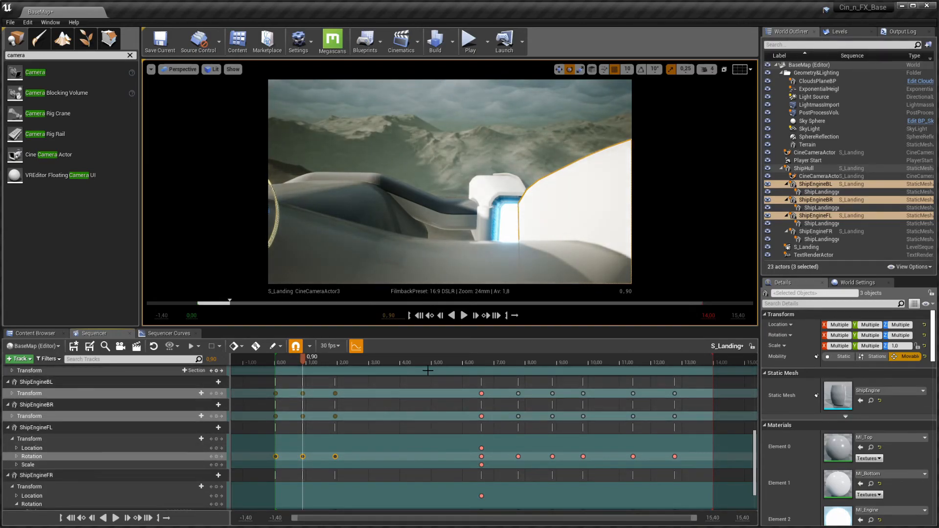
{"action": "left_click_drag", "start_coordinate": [335, 457], "coordinate": [352, 457], "text": "alt"}
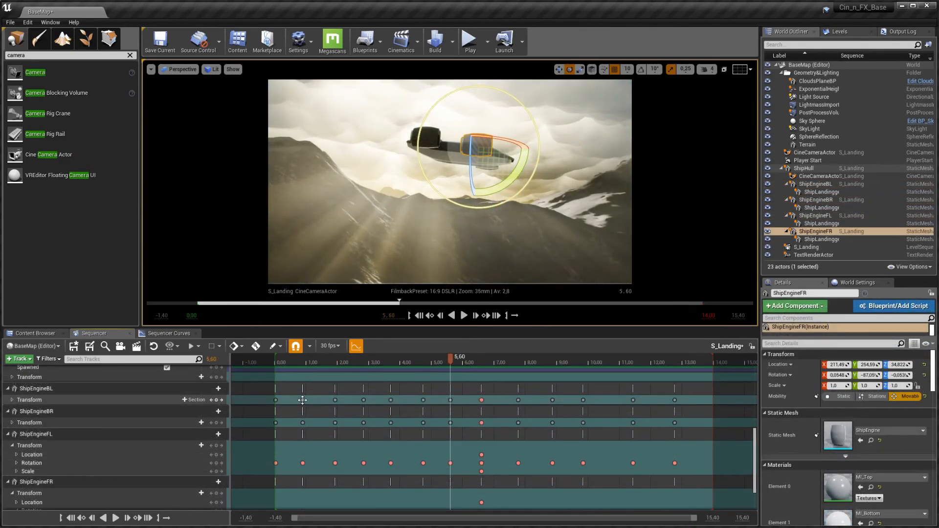
Step: Offset individual engine rotation keys slightly in time within the first six seconds so the engines move out of sync, and save
{"action": "scroll", "coordinate": [303, 400], "scroll_direction": "down", "scroll_amount": 2}
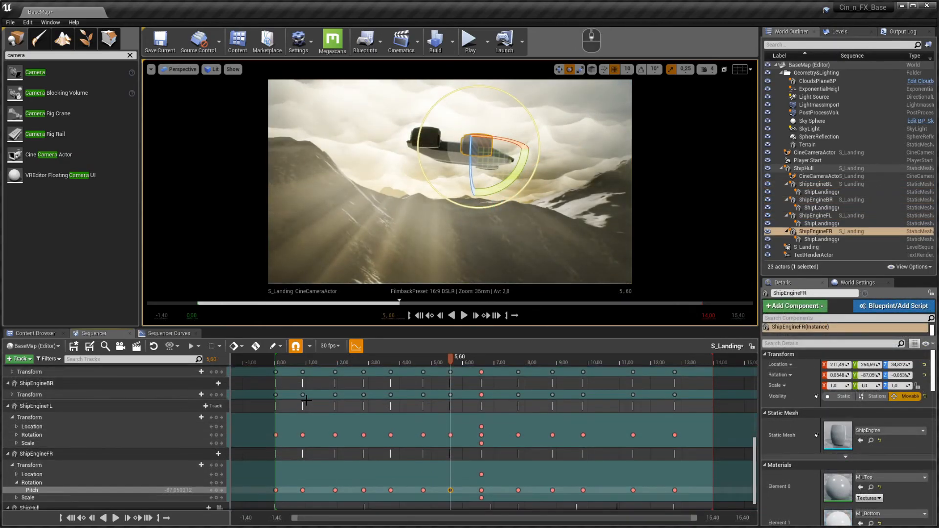
{"action": "left_click_drag", "start_coordinate": [303, 386], "coordinate": [395, 409]}
{"action": "left_click_drag", "start_coordinate": [335, 504], "coordinate": [282, 496]}
{"action": "left_click", "coordinate": [17, 497]}
{"action": "left_click_drag", "start_coordinate": [390, 496], "coordinate": [383, 496]}
{"action": "left_click_drag", "start_coordinate": [450, 497], "coordinate": [458, 496]}
{"action": "left_click_drag", "start_coordinate": [423, 449], "coordinate": [418, 449]}
{"action": "left_click_drag", "start_coordinate": [450, 386], "coordinate": [276, 362]}
{"action": "key", "text": "ctrl+s"}
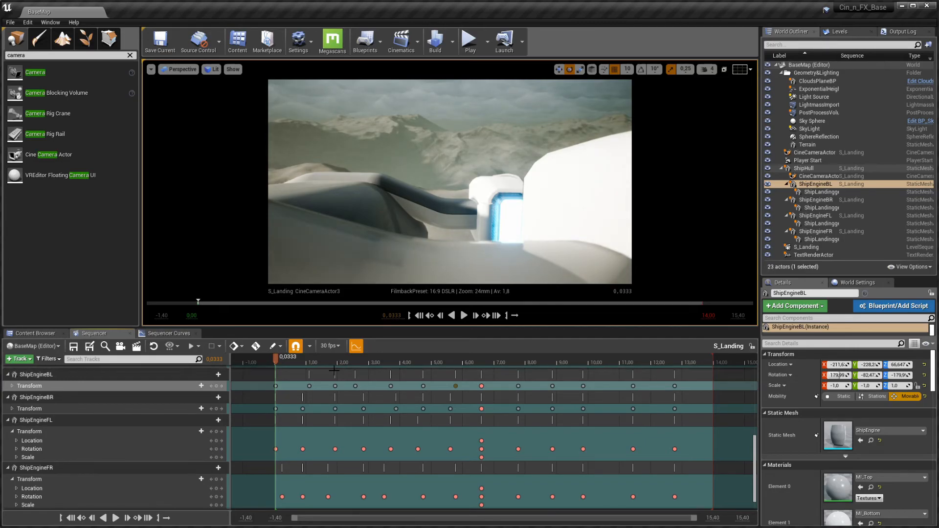
Step: Play the whole landing in an enlarged viewport to check the engine movement, and give the Sequencer its space back
{"action": "left_click_drag", "start_coordinate": [452, 327], "coordinate": [453, 419]}
{"action": "left_click", "coordinate": [464, 406]}
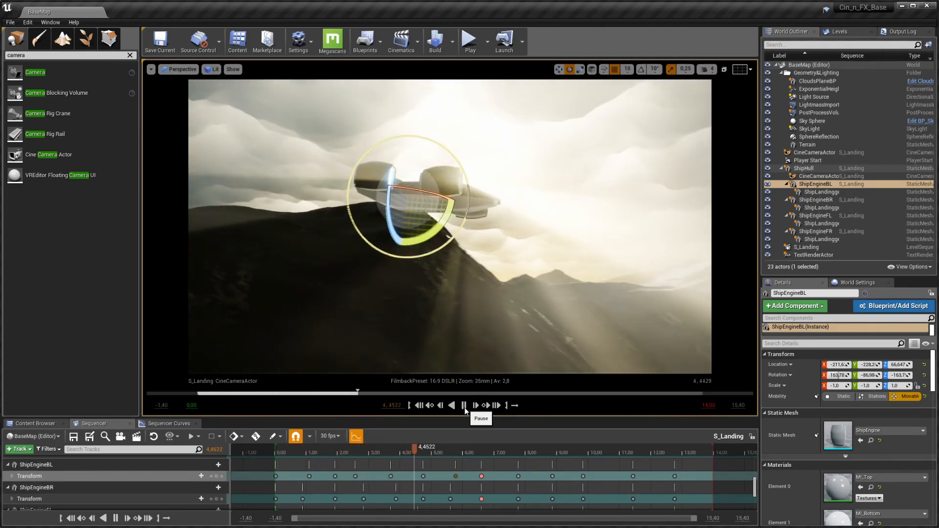
{"action": "key", "text": "Escape"}
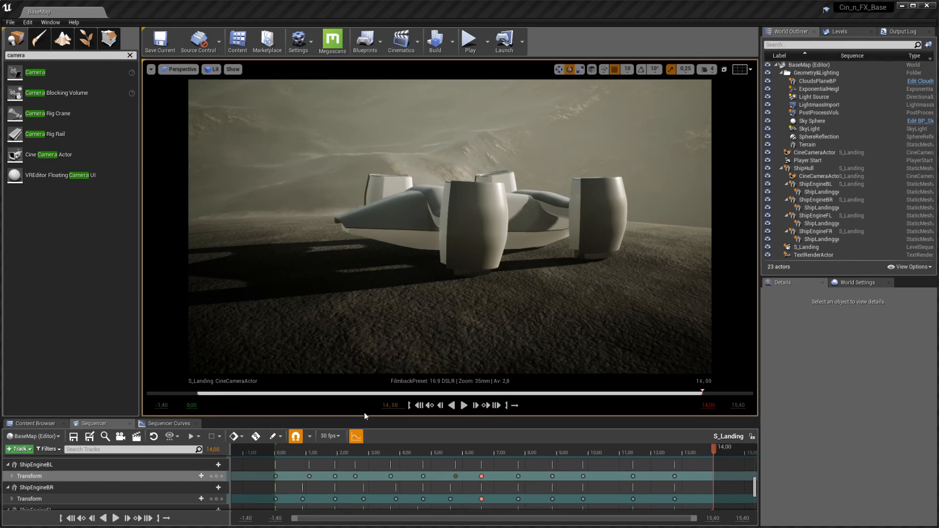
{"action": "left_click_drag", "start_coordinate": [362, 418], "coordinate": [362, 288]}
Step: Add a Fade track to S_Landing and key its value of 0 at 2.00
{"action": "scroll", "coordinate": [281, 418], "scroll_direction": "up", "scroll_amount": 5}
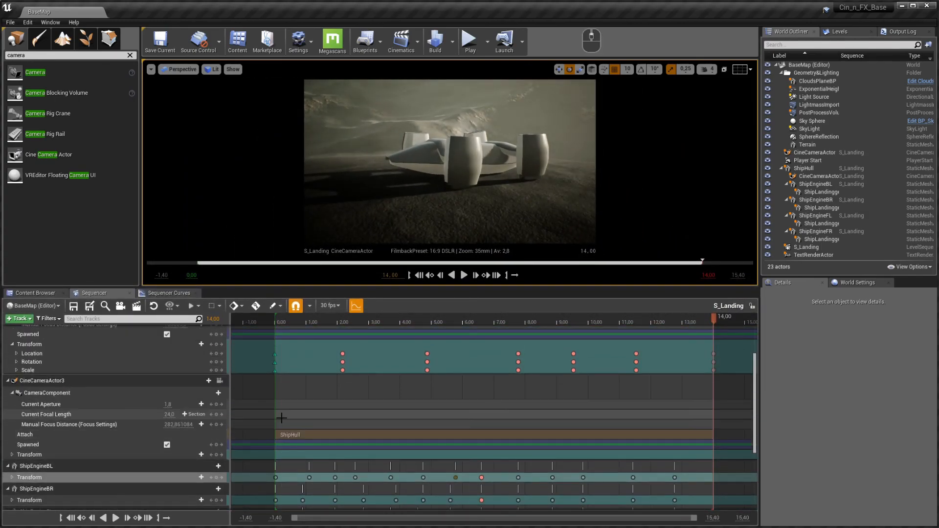
{"action": "left_click", "coordinate": [25, 319]}
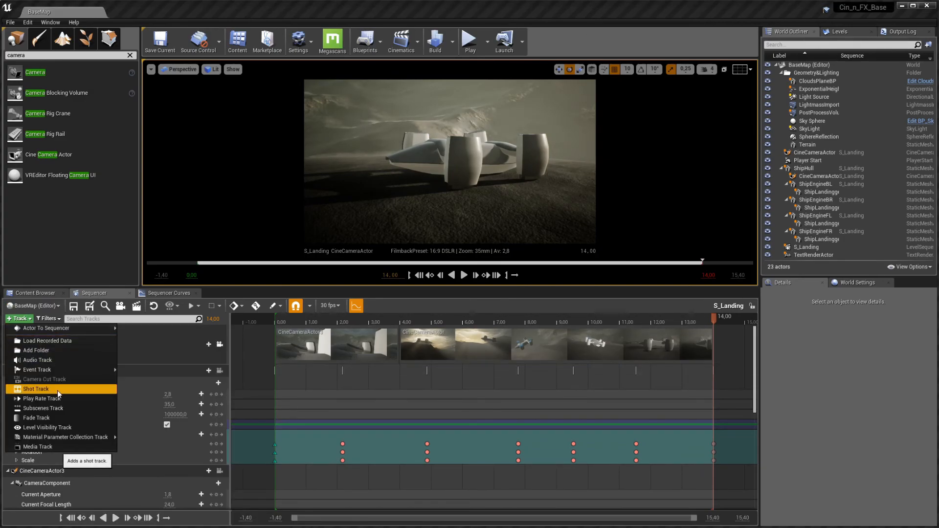
{"action": "left_click", "coordinate": [54, 417]}
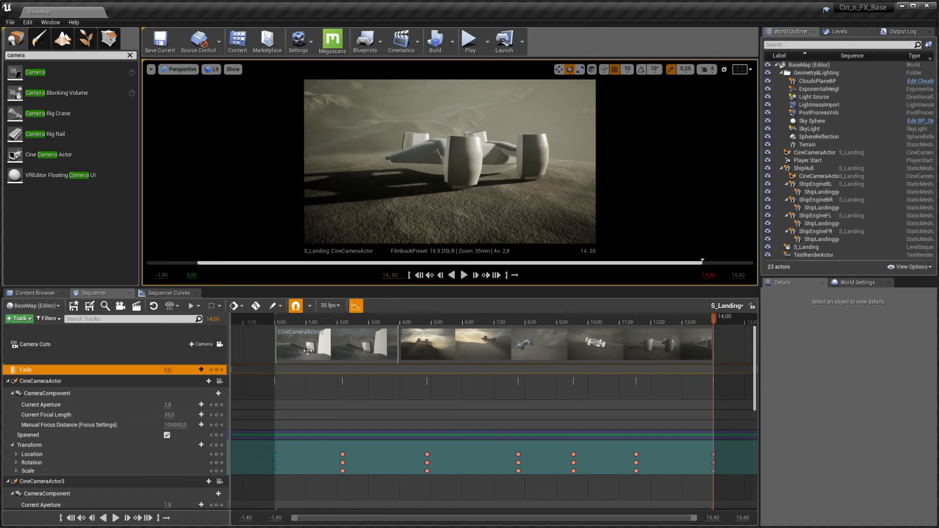
{"action": "left_click", "coordinate": [336, 319]}
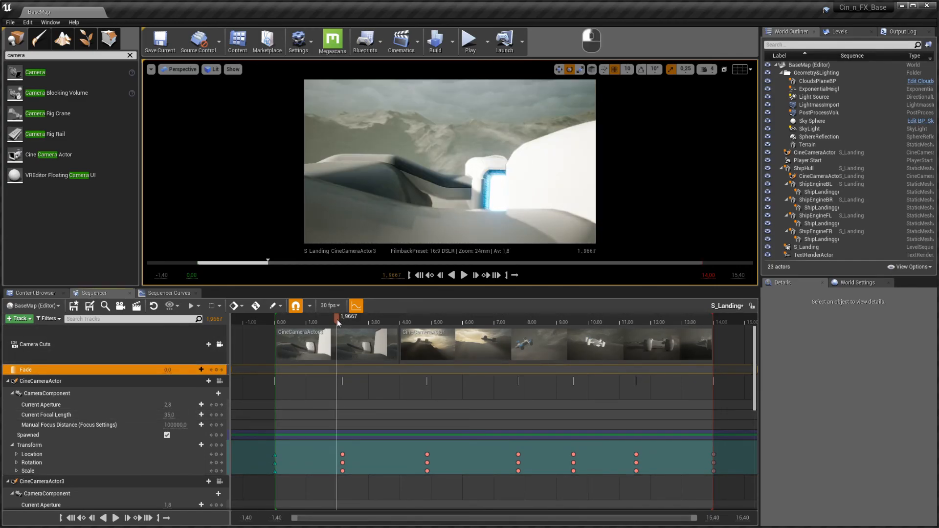
{"action": "left_click_drag", "start_coordinate": [338, 318], "coordinate": [338, 321]}
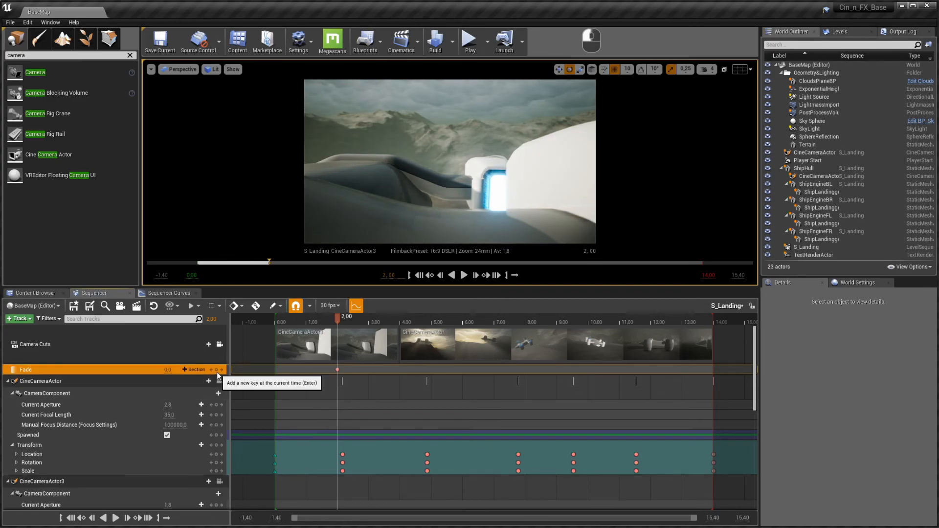
Step: Set the fade to 1 at 0.00 for a fade-in from black and play the opening seconds
{"action": "left_click", "coordinate": [274, 319]}
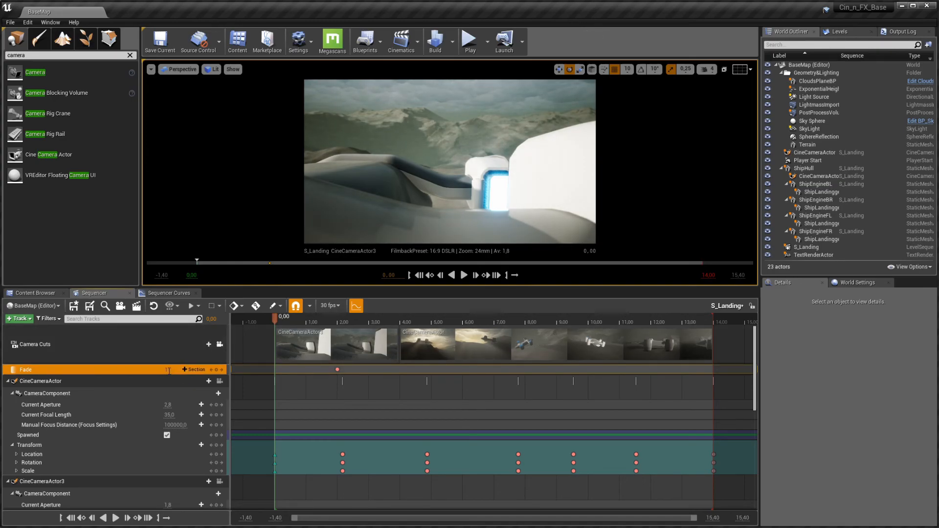
{"action": "left_click", "coordinate": [169, 371]}
{"action": "type", "text": "1"}
{"action": "key", "text": "Return"}
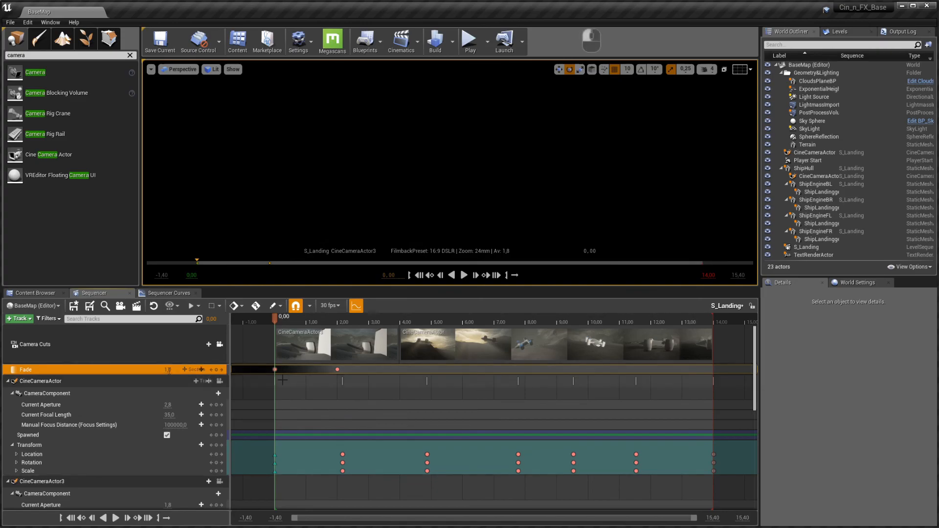
{"action": "key", "text": "space"}
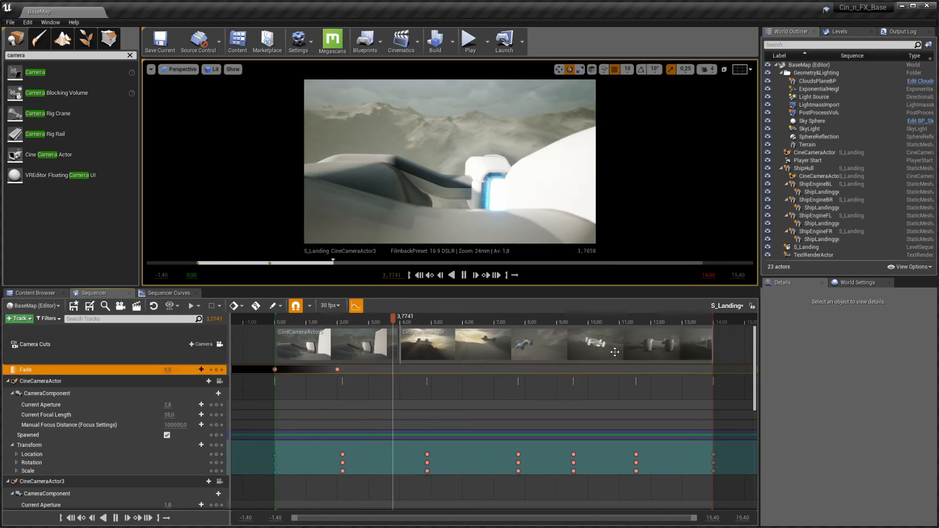
{"action": "key", "text": "space"}
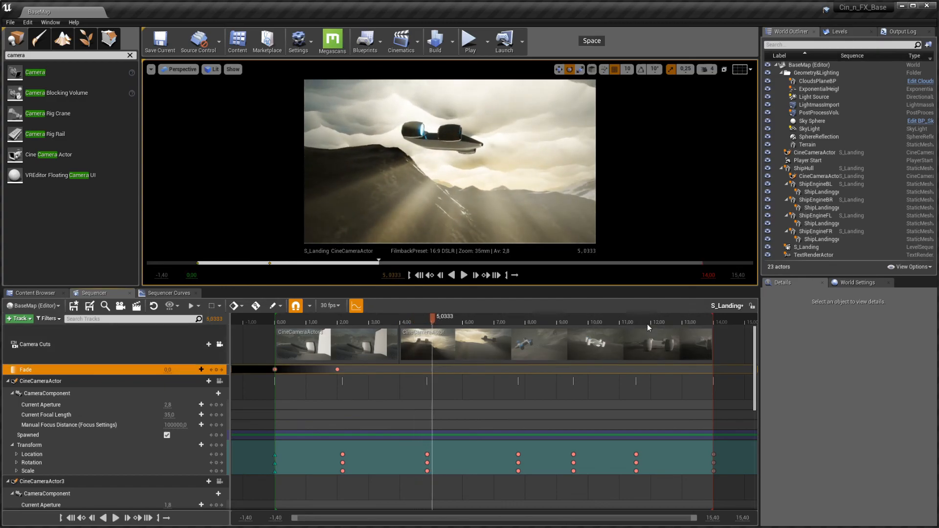
Step: Key a closing fade to black, from 0 at about 13.00 to 1 at 13.9667
{"action": "left_click_drag", "start_coordinate": [649, 324], "coordinate": [713, 318]}
{"action": "left_click", "coordinate": [169, 369]}
{"action": "type", "text": "1"}
{"action": "key", "text": "Return"}
Step: Show the viewport full screen and return to 0.00 to review the finished sequence
{"action": "key", "text": "F11"}
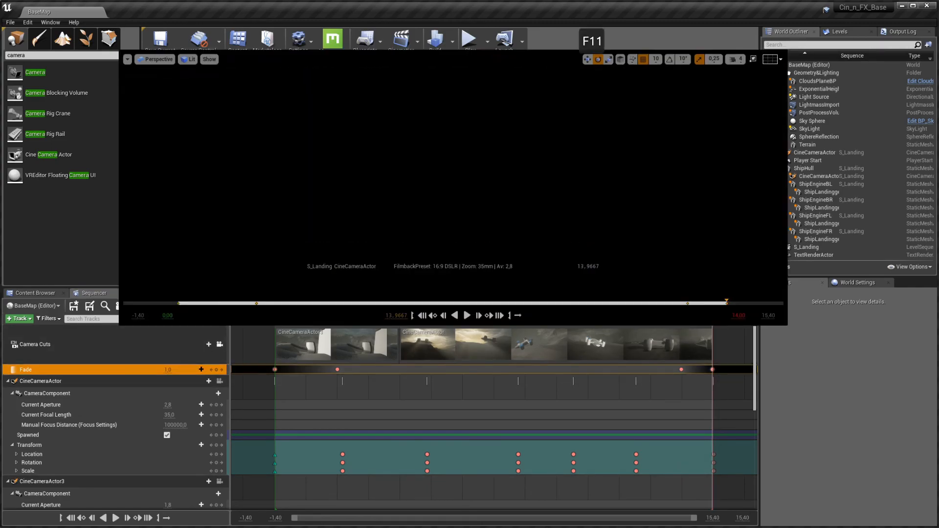
{"action": "left_click_drag", "start_coordinate": [96, 507], "coordinate": [83, 507]}
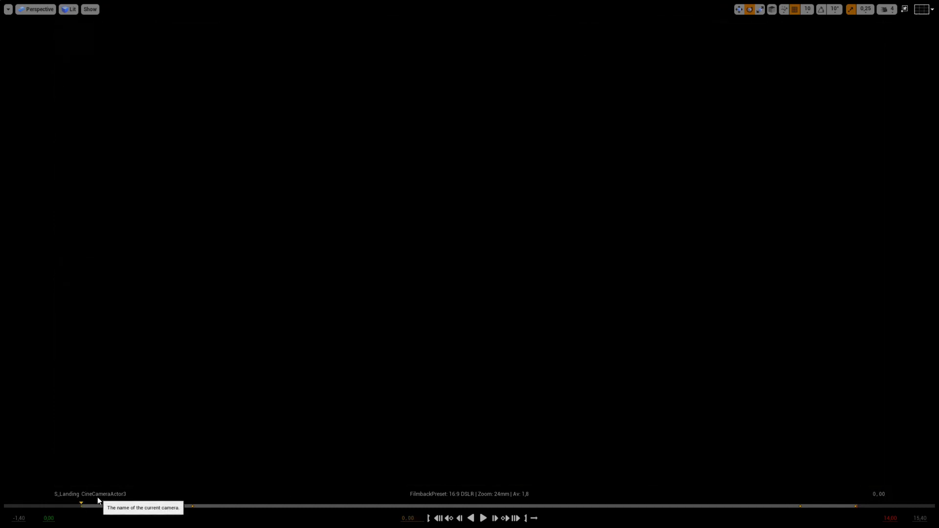